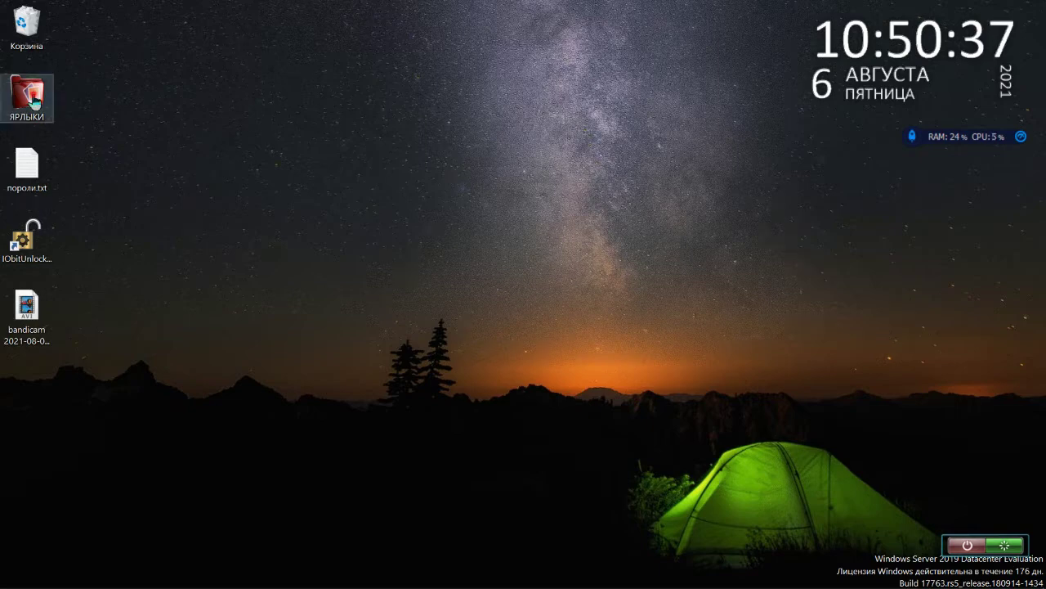
Look through the shortcuts in the ЯРЛЫКИ desktop folder and close its window.
{"action": "double_click", "coordinate": [33, 100]}
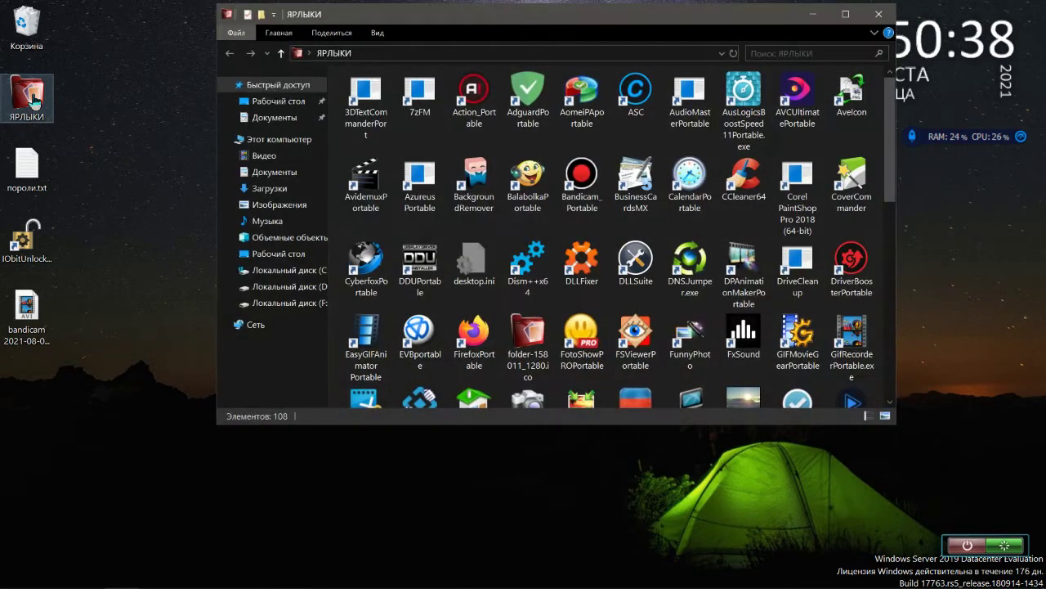
{"action": "left_click", "coordinate": [877, 15]}
{"action": "mouse_move", "coordinate": [868, 25]}
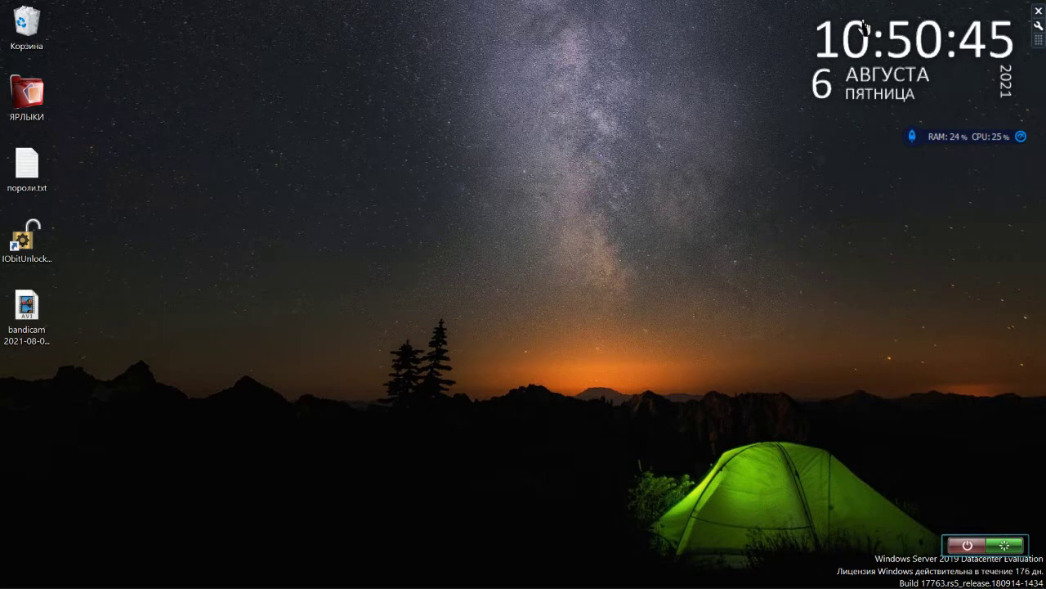
Launch the AveIcon converter and move its window toward the desktop icons, leaving them uncovered.
{"action": "mouse_move", "coordinate": [435, 6]}
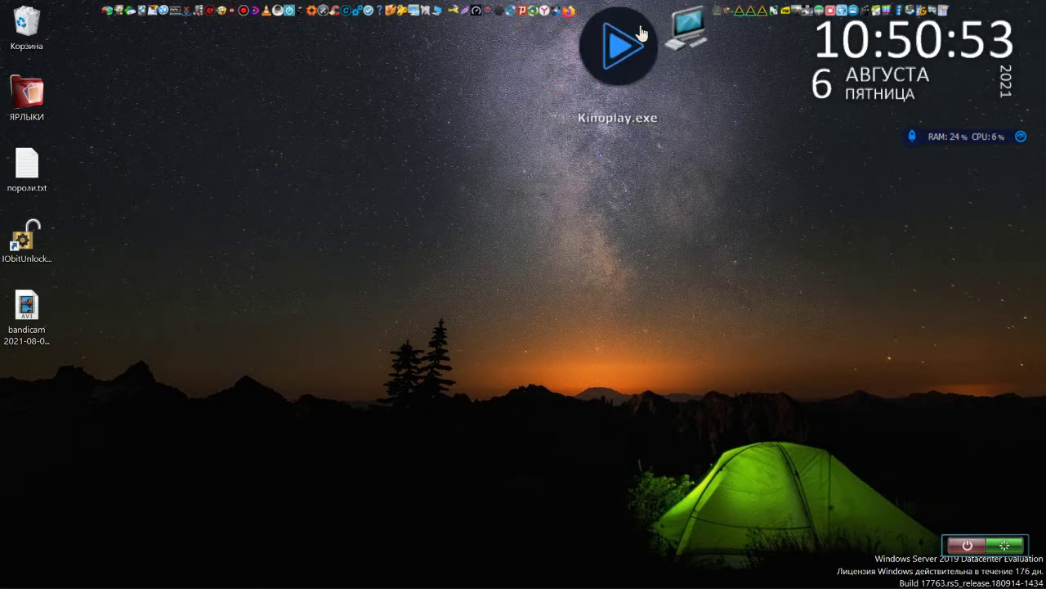
{"action": "left_click", "coordinate": [712, 37]}
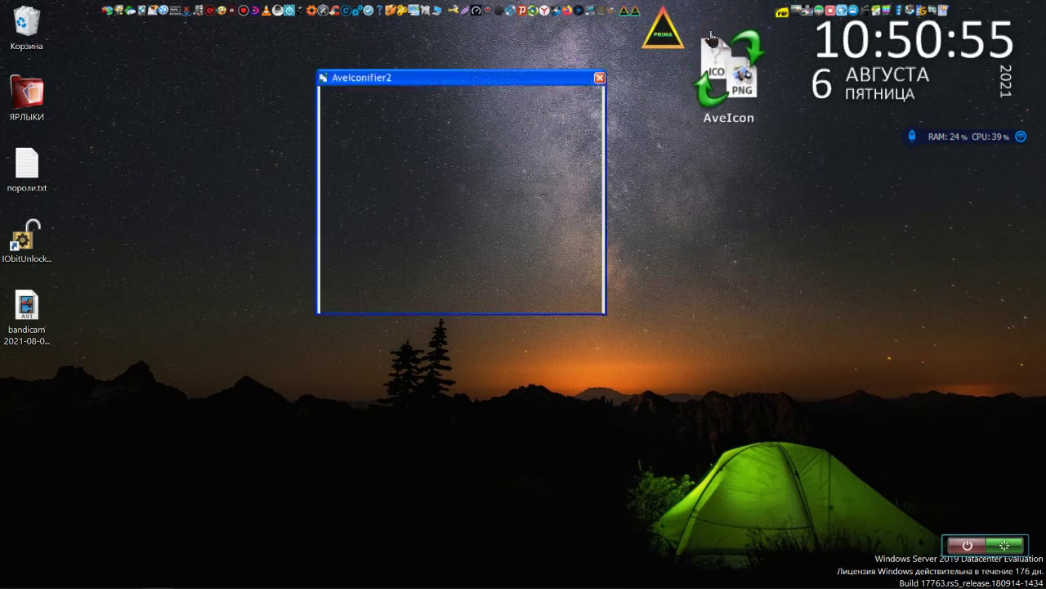
{"action": "left_click_drag", "start_coordinate": [503, 82], "coordinate": [443, 75]}
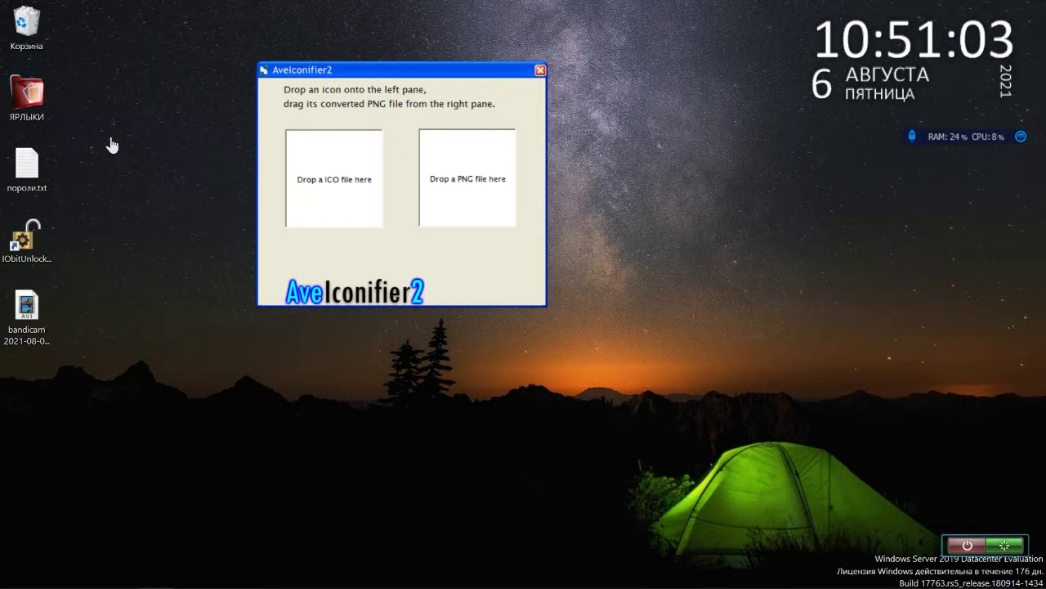
{"action": "left_click_drag", "start_coordinate": [410, 72], "coordinate": [355, 71]}
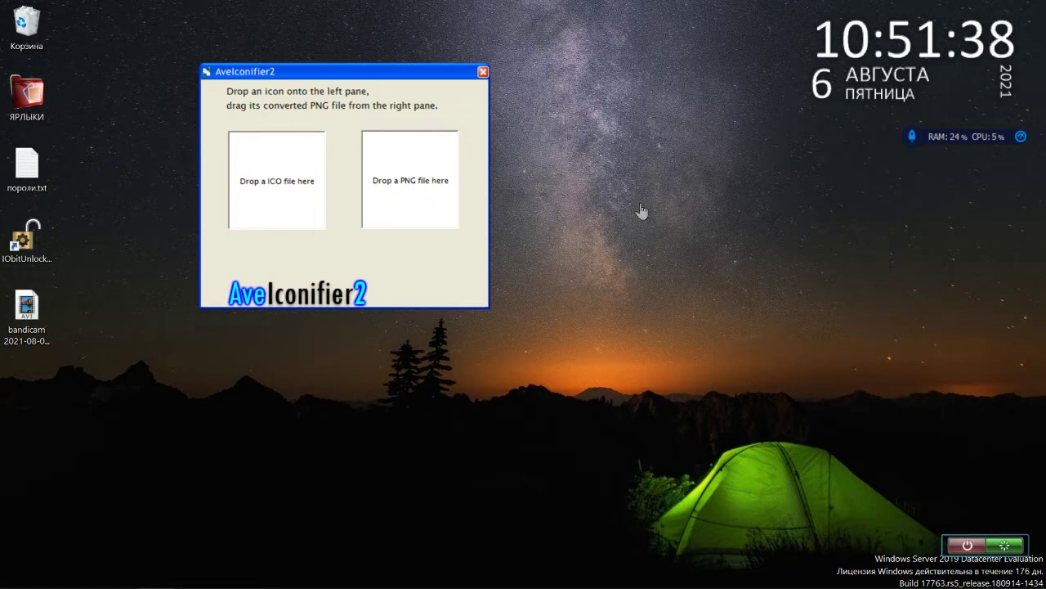
Switch to Yandex Browser, where the image results for "png картинки ярлыки" are open.
{"action": "mouse_move", "coordinate": [659, 8]}
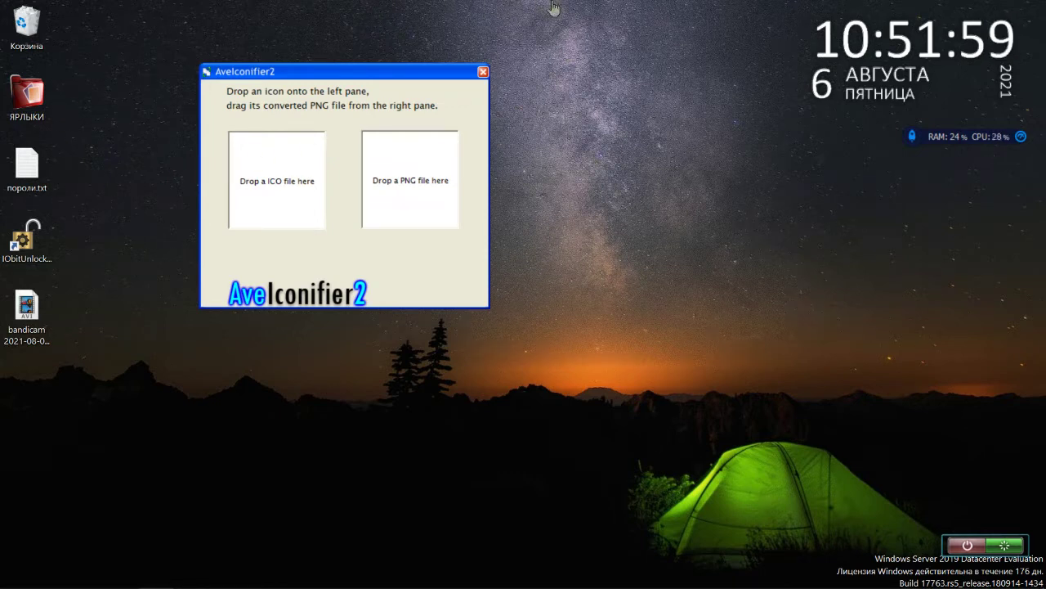
{"action": "mouse_move", "coordinate": [609, 12]}
{"action": "left_click", "coordinate": [603, 43]}
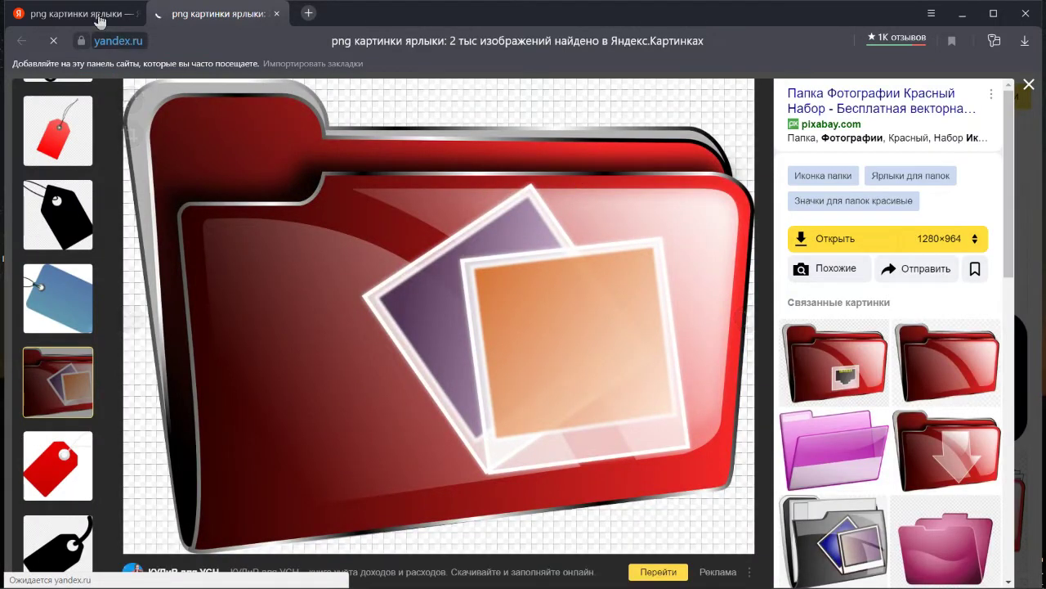
Check the web search results for "png картинки ярлыки", opening the iconbird.com icon sets page and closing it again.
{"action": "left_click", "coordinate": [82, 15]}
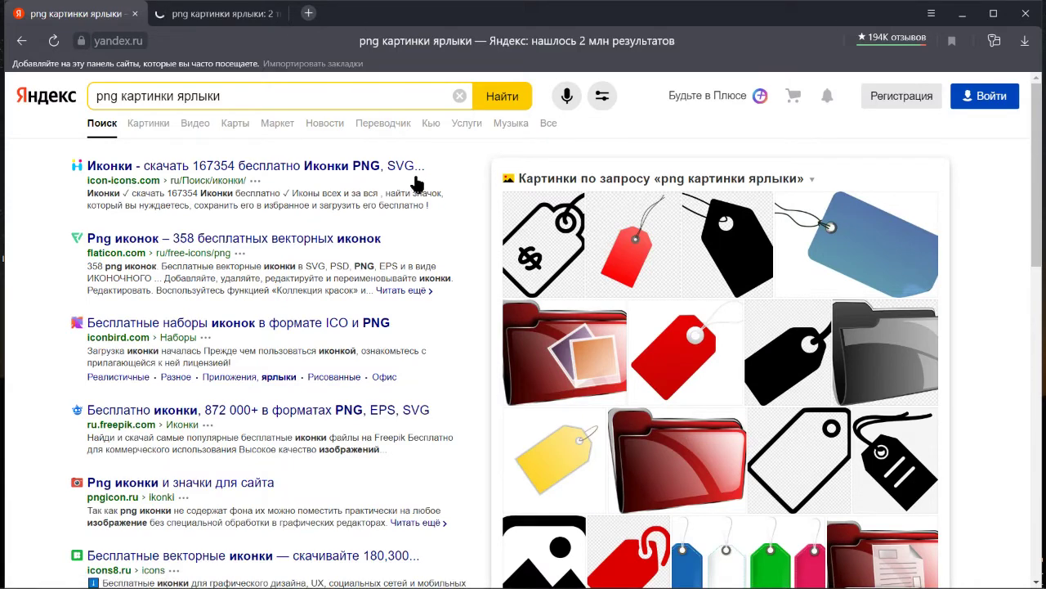
{"action": "scroll", "coordinate": [417, 184], "scroll_direction": "down", "scroll_amount": 2}
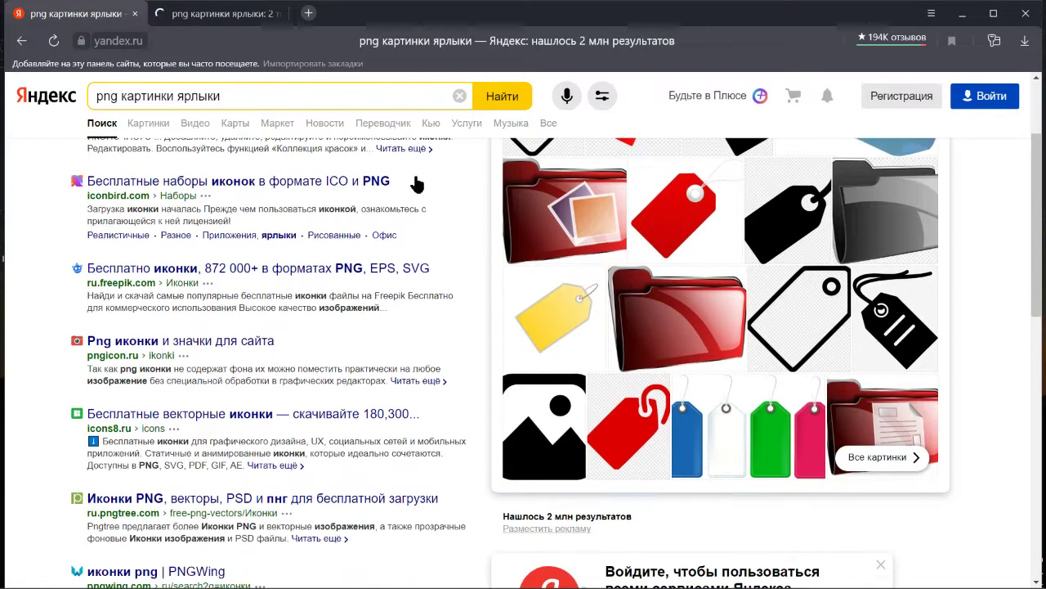
{"action": "left_click", "coordinate": [336, 187]}
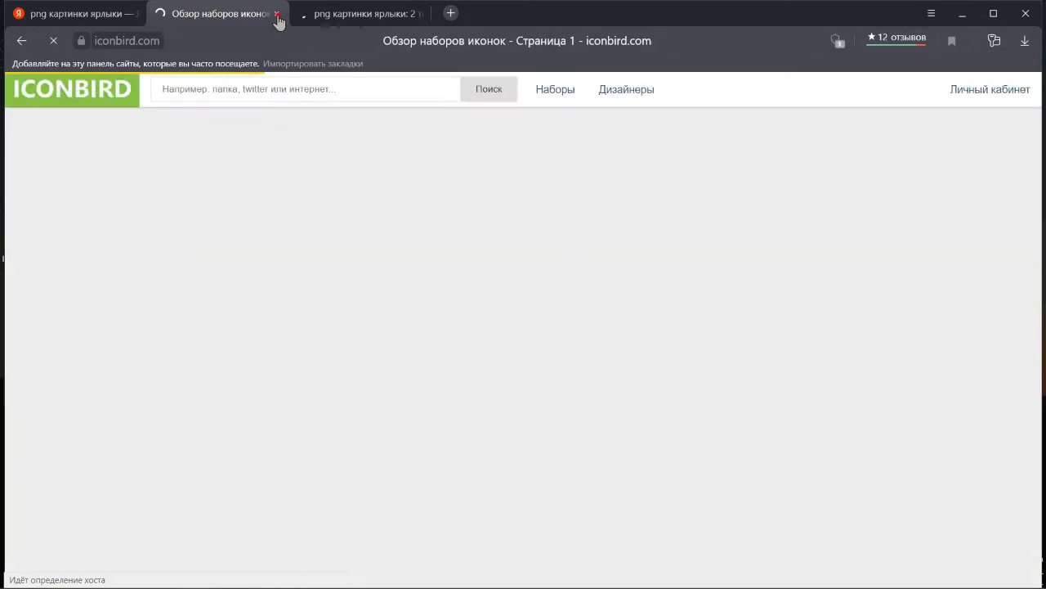
{"action": "left_click", "coordinate": [276, 15]}
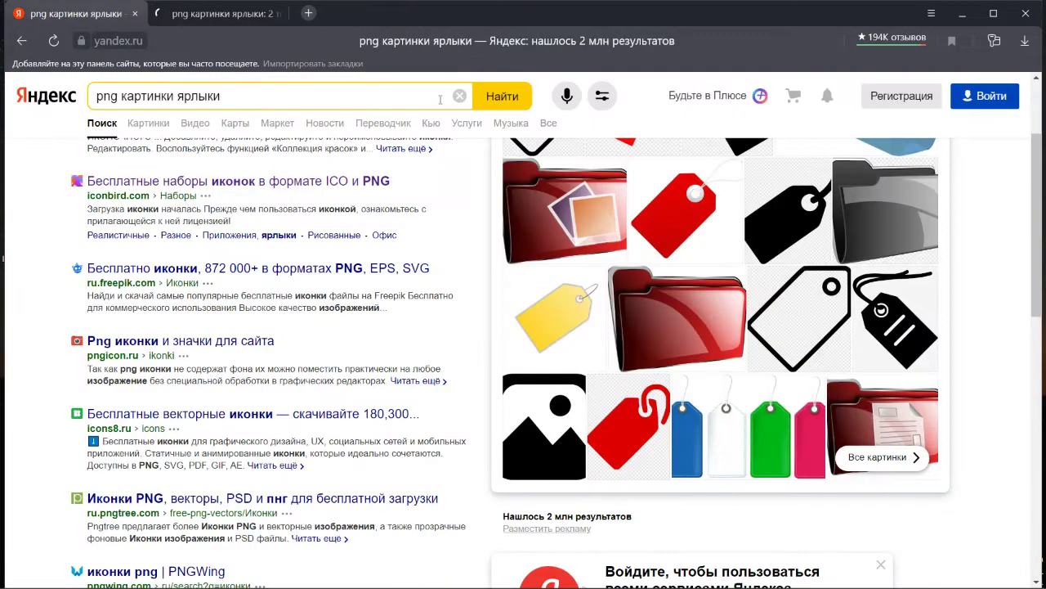
Return to the Yandex image viewer and browse through the label and folder PNG pictures one by one.
{"action": "left_click", "coordinate": [254, 17]}
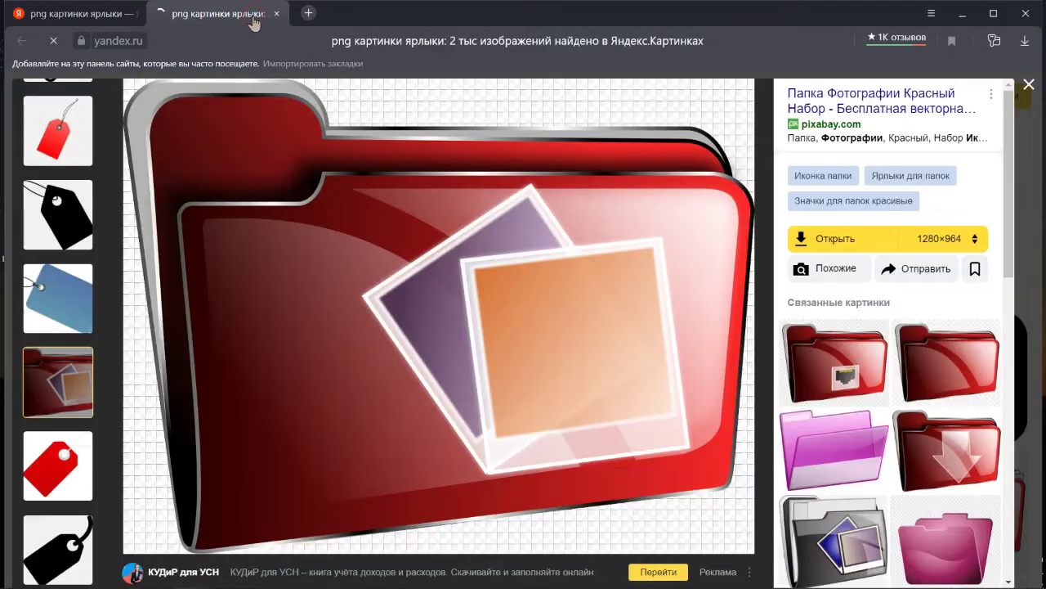
{"action": "left_click", "coordinate": [719, 201]}
{"action": "left_click", "coordinate": [723, 203]}
{"action": "left_click", "coordinate": [723, 203]}
{"action": "left_click", "coordinate": [723, 202]}
{"action": "left_click", "coordinate": [723, 202]}
{"action": "left_click", "coordinate": [722, 203]}
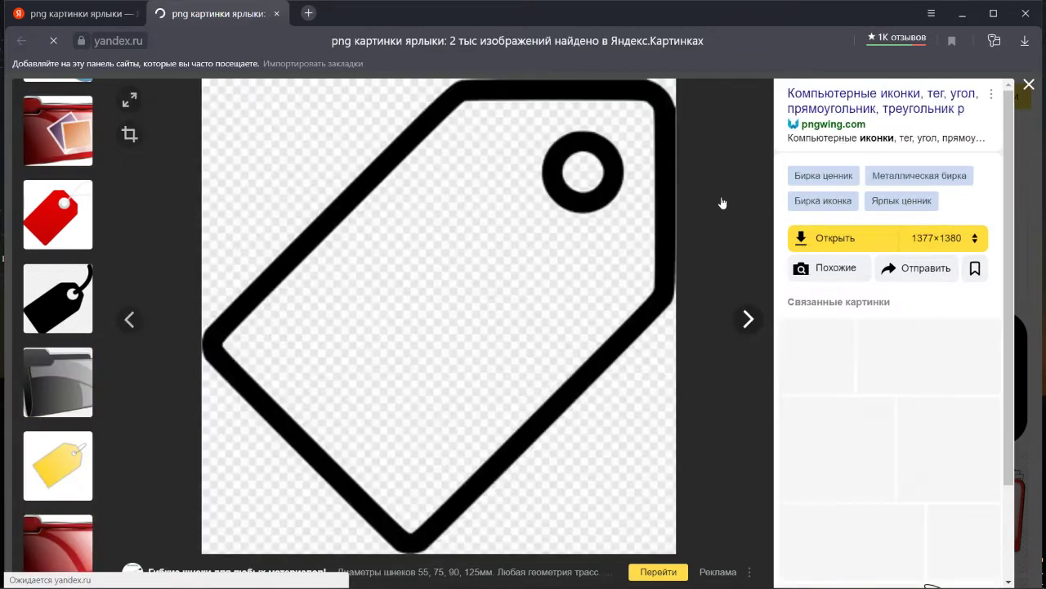
{"action": "left_click", "coordinate": [722, 203]}
{"action": "left_click", "coordinate": [722, 203]}
{"action": "left_click", "coordinate": [723, 203]}
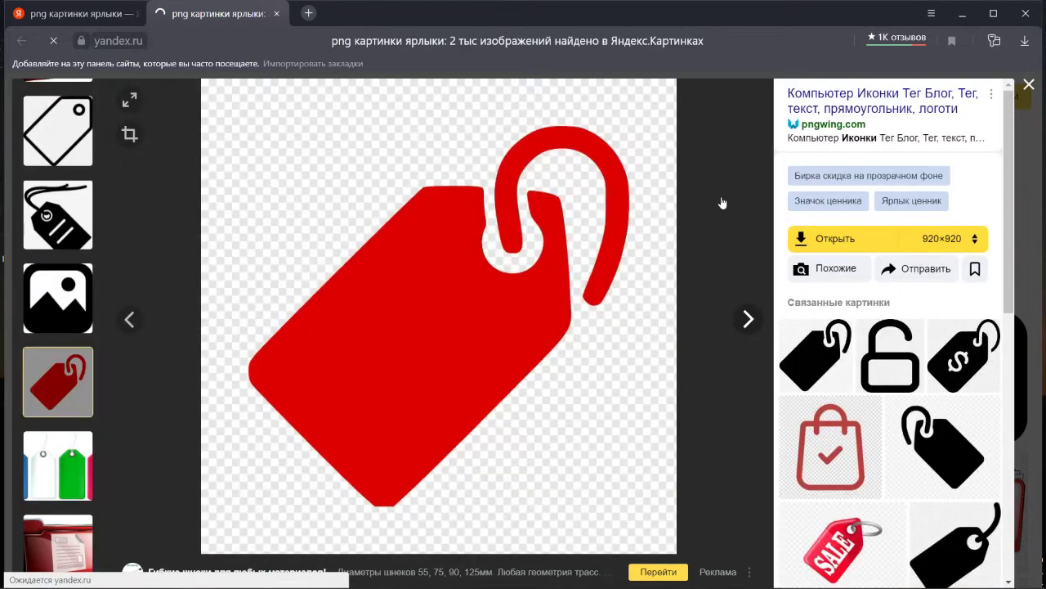
{"action": "left_click", "coordinate": [723, 203]}
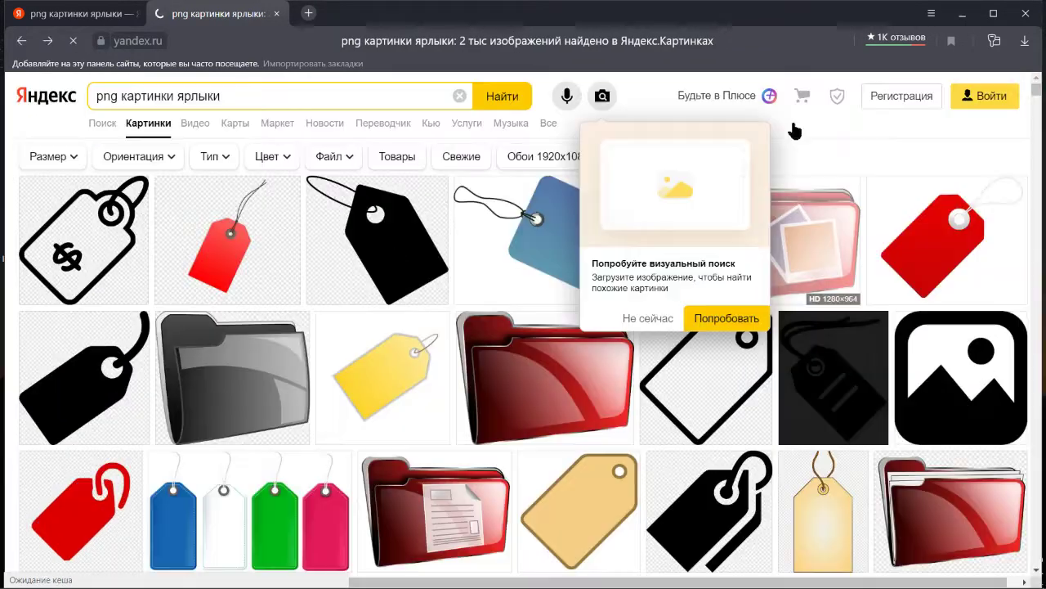
Dismiss the visual search suggestion and look through the grid of PNG images for a suitable folder icon.
{"action": "left_click", "coordinate": [733, 147]}
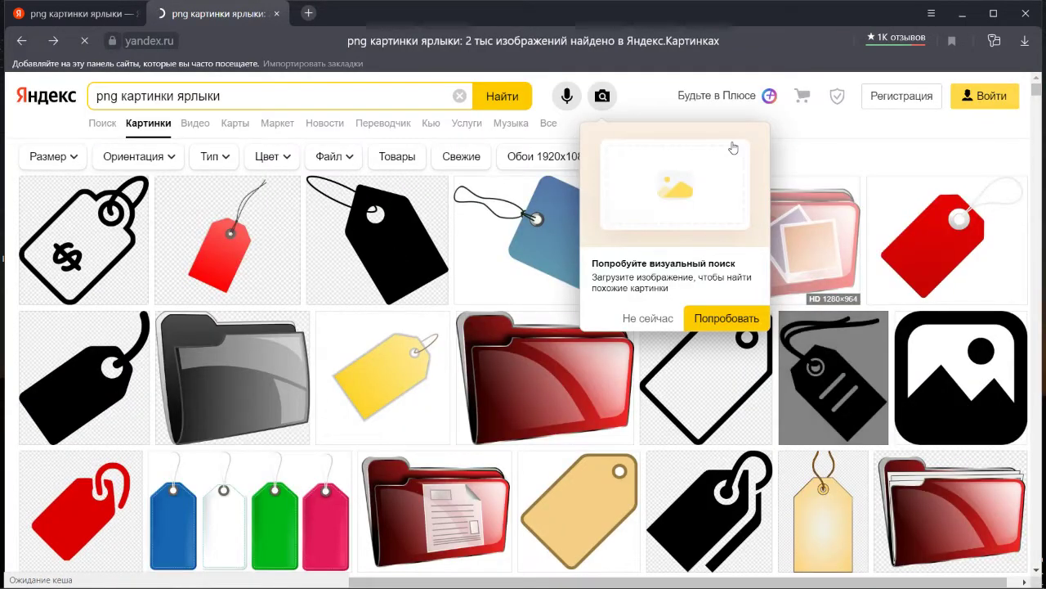
{"action": "scroll", "coordinate": [733, 147], "scroll_direction": "down", "scroll_amount": 10}
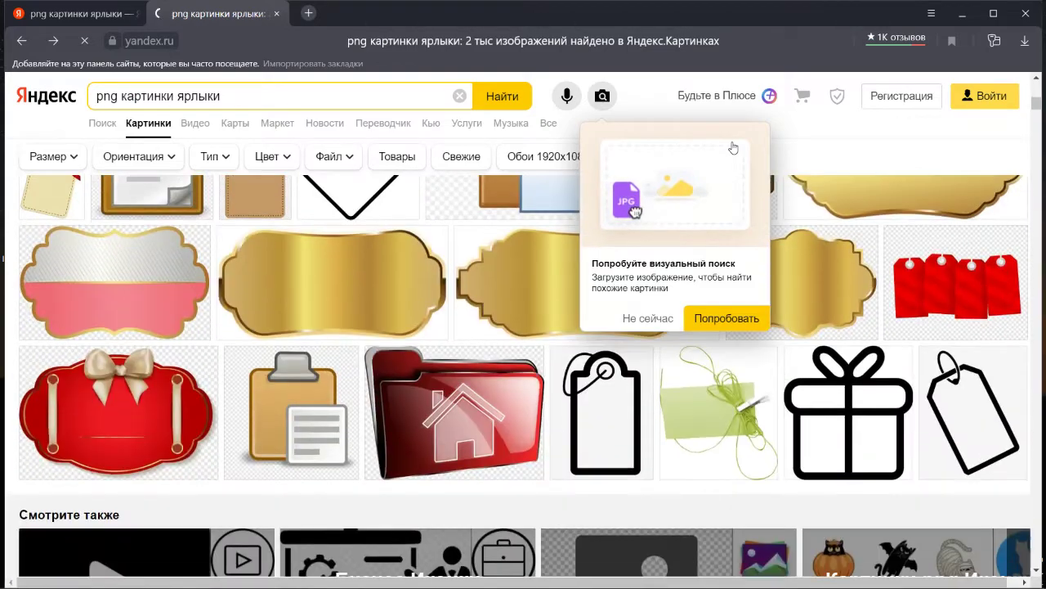
{"action": "scroll", "coordinate": [733, 147], "scroll_direction": "down", "scroll_amount": 10}
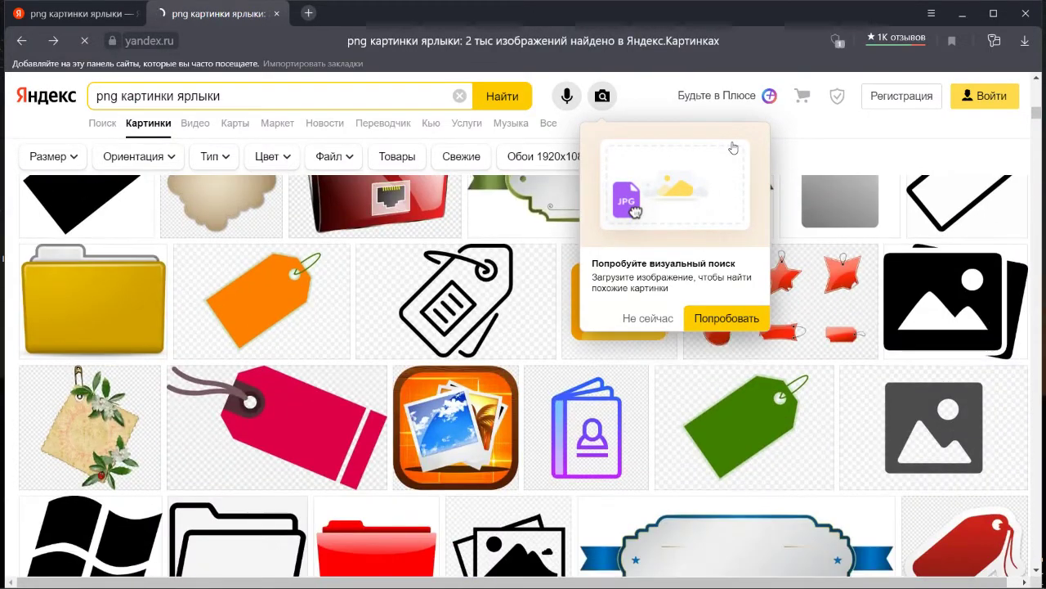
{"action": "scroll", "coordinate": [733, 147], "scroll_direction": "down", "scroll_amount": 4}
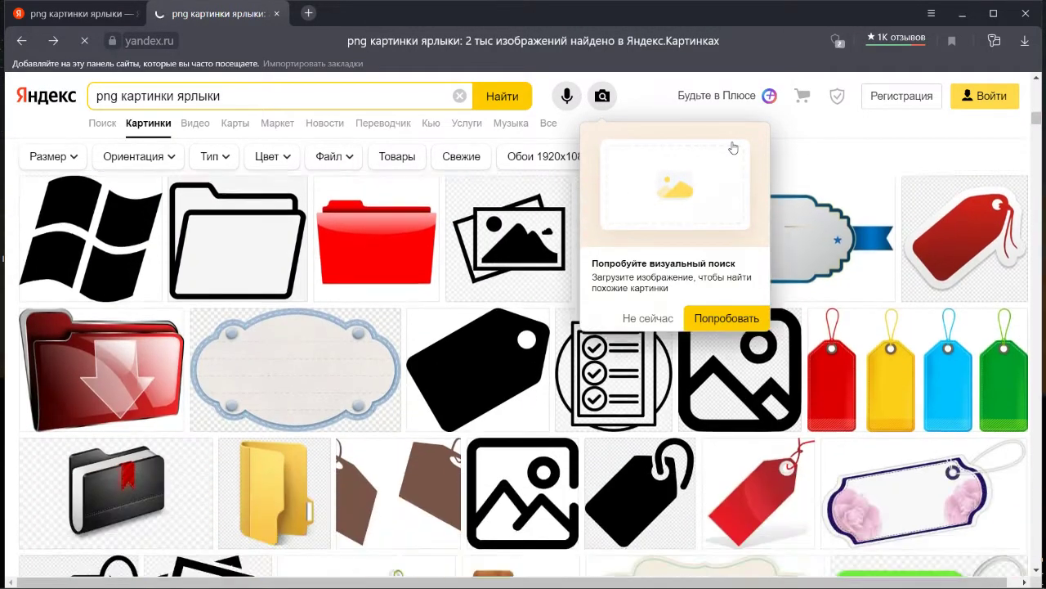
{"action": "scroll", "coordinate": [733, 148], "scroll_direction": "down", "scroll_amount": 6}
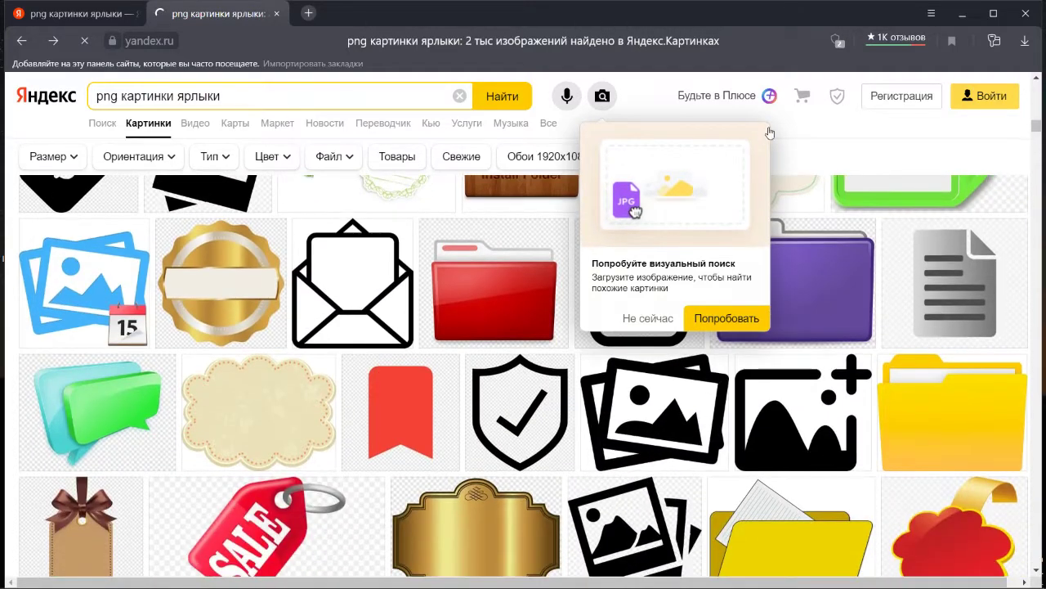
{"action": "left_click", "coordinate": [654, 326]}
{"action": "scroll", "coordinate": [708, 306], "scroll_direction": "down", "scroll_amount": 5}
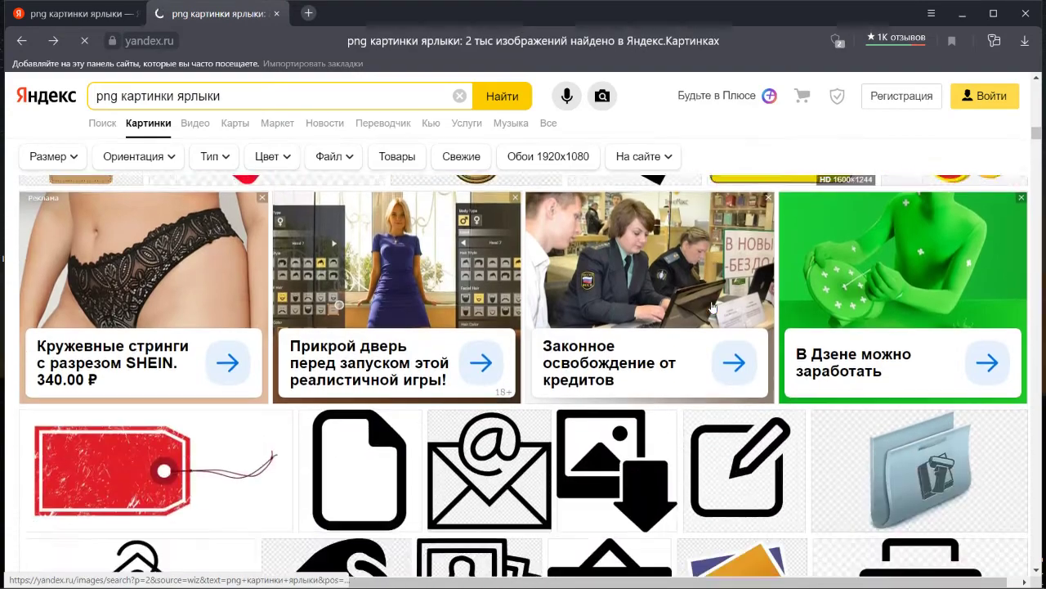
{"action": "scroll", "coordinate": [711, 307], "scroll_direction": "down", "scroll_amount": 8}
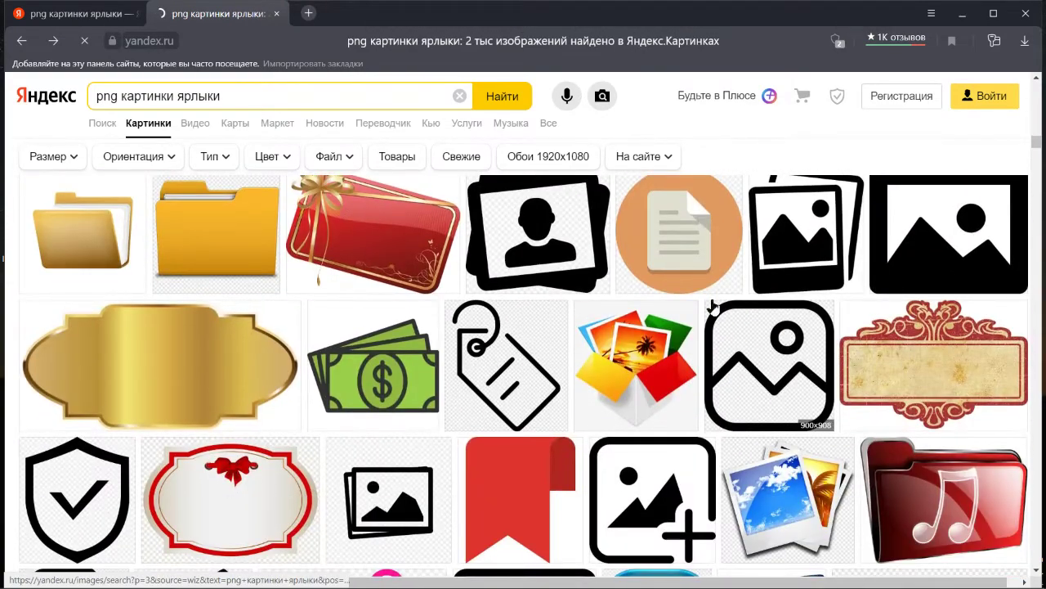
{"action": "scroll", "coordinate": [712, 307], "scroll_direction": "down", "scroll_amount": 4}
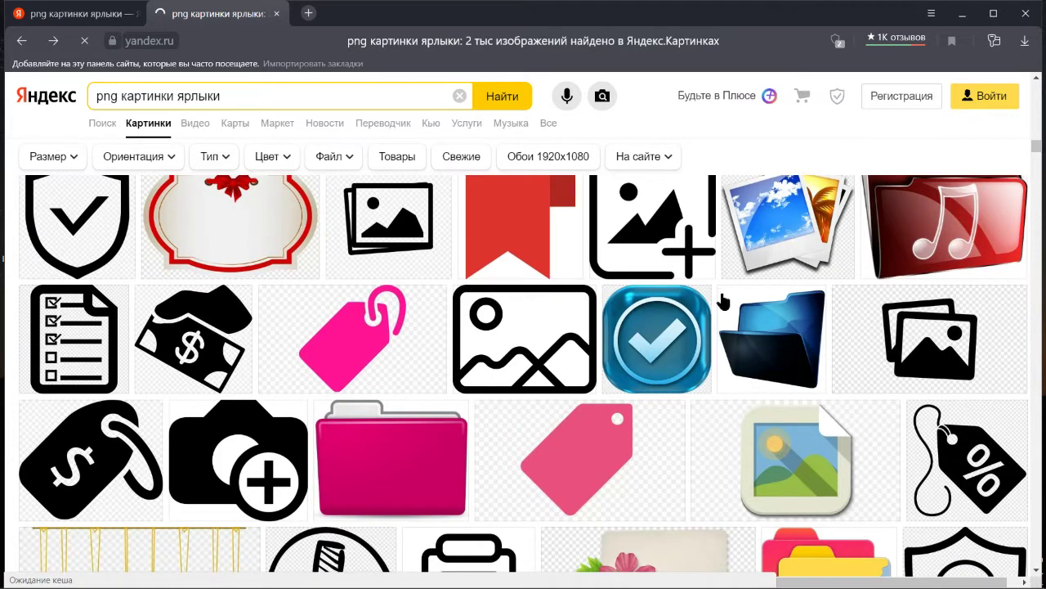
Preview the red folder picture with the music note, look at neighbouring images and close the viewer.
{"action": "left_click", "coordinate": [918, 238]}
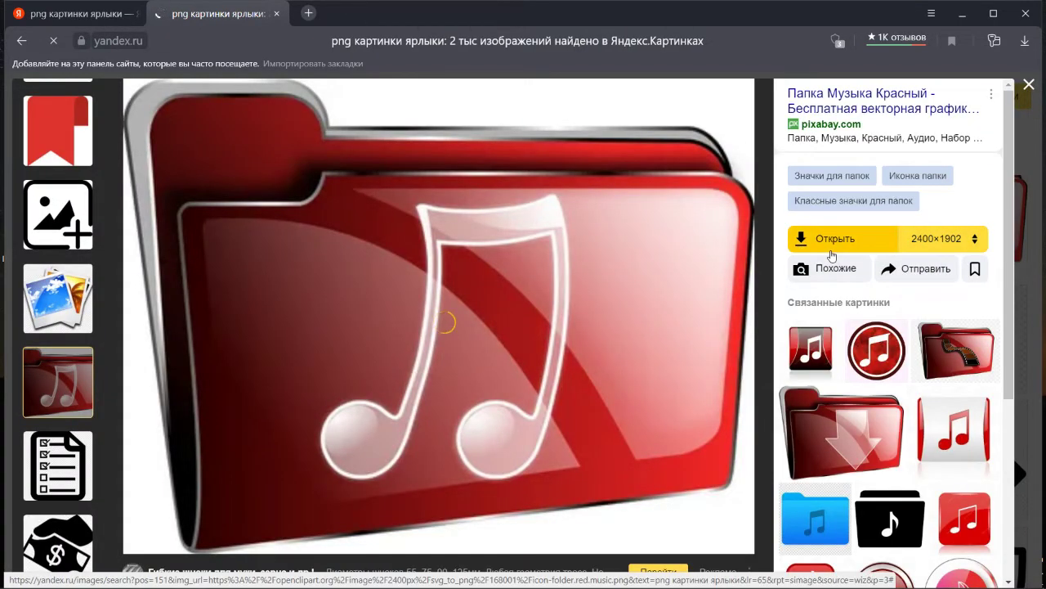
{"action": "left_click", "coordinate": [51, 49]}
{"action": "left_click", "coordinate": [50, 47]}
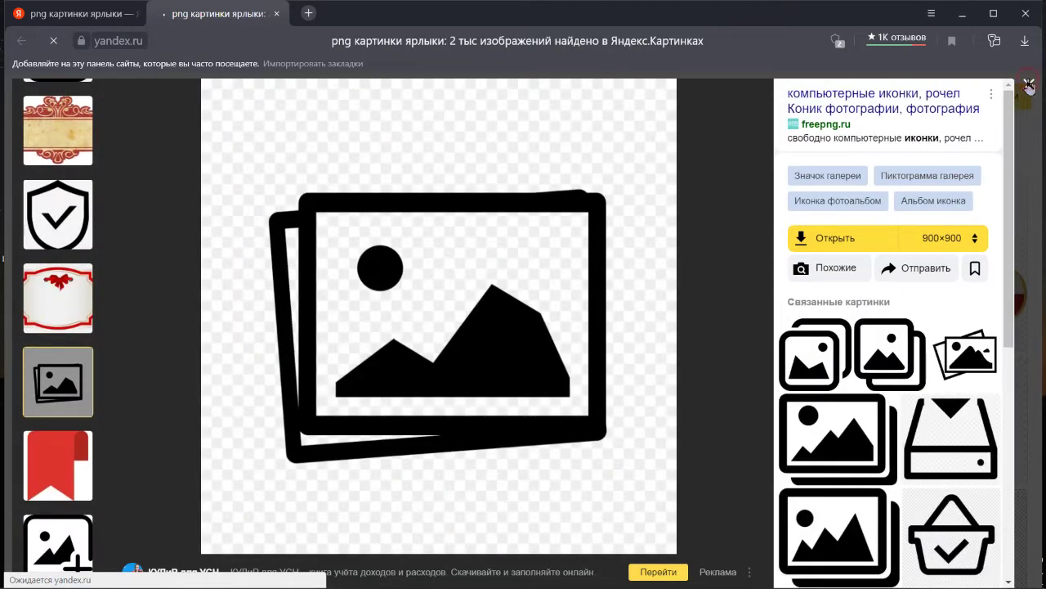
{"action": "left_click", "coordinate": [1029, 84]}
{"action": "mouse_move", "coordinate": [852, 196]}
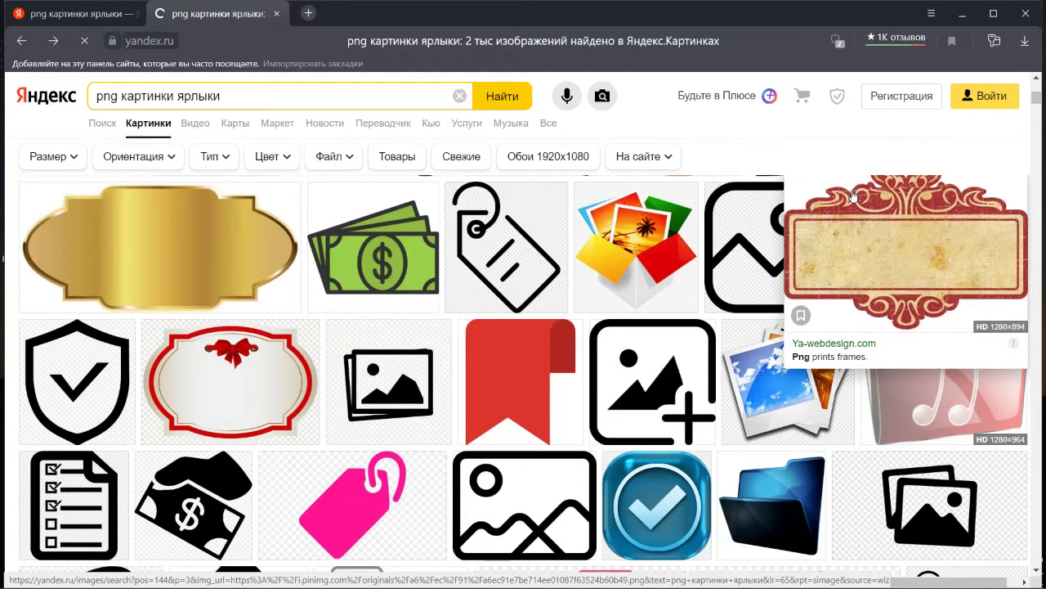
{"action": "scroll", "coordinate": [853, 196], "scroll_direction": "down", "scroll_amount": 7}
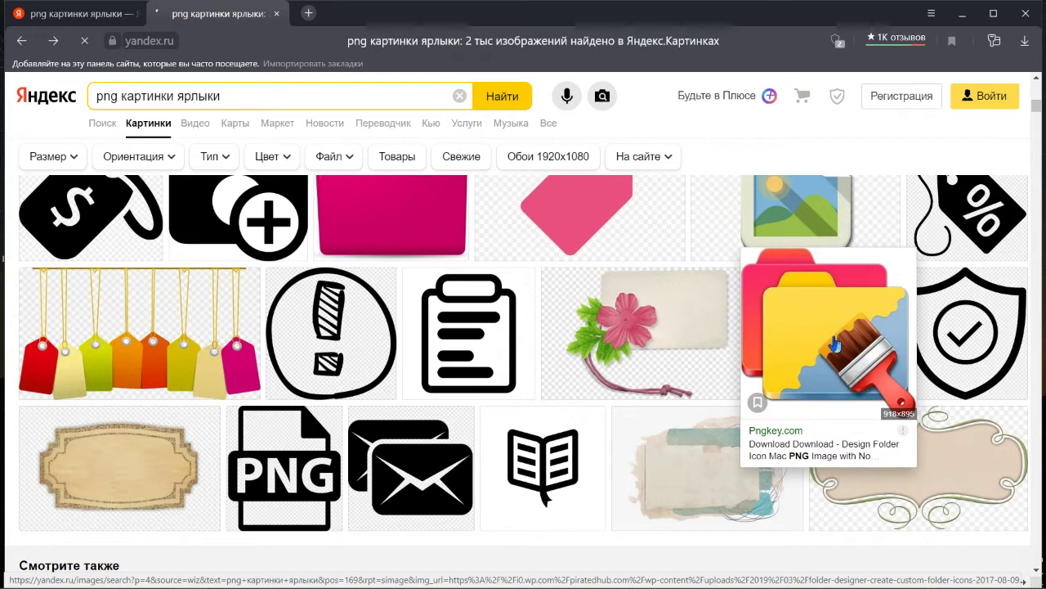
{"action": "left_click", "coordinate": [835, 344]}
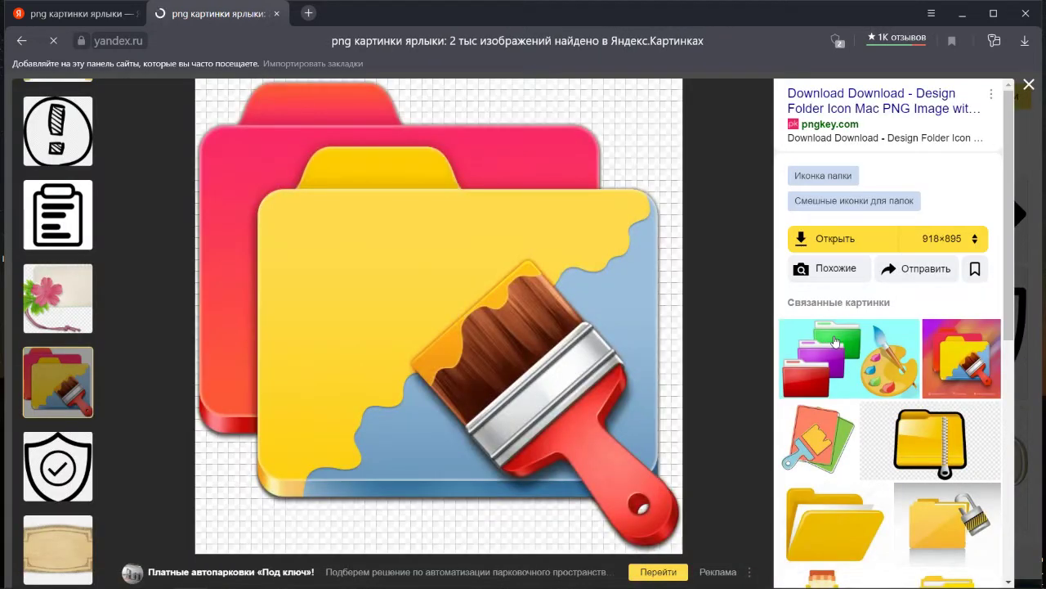
{"action": "right_click", "coordinate": [418, 283]}
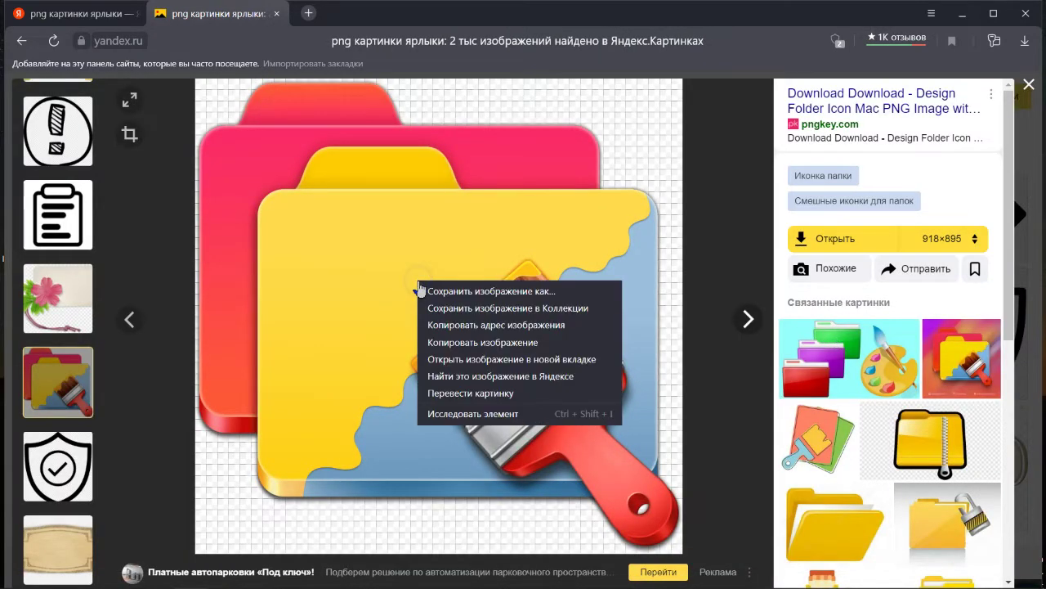
{"action": "left_click", "coordinate": [434, 296]}
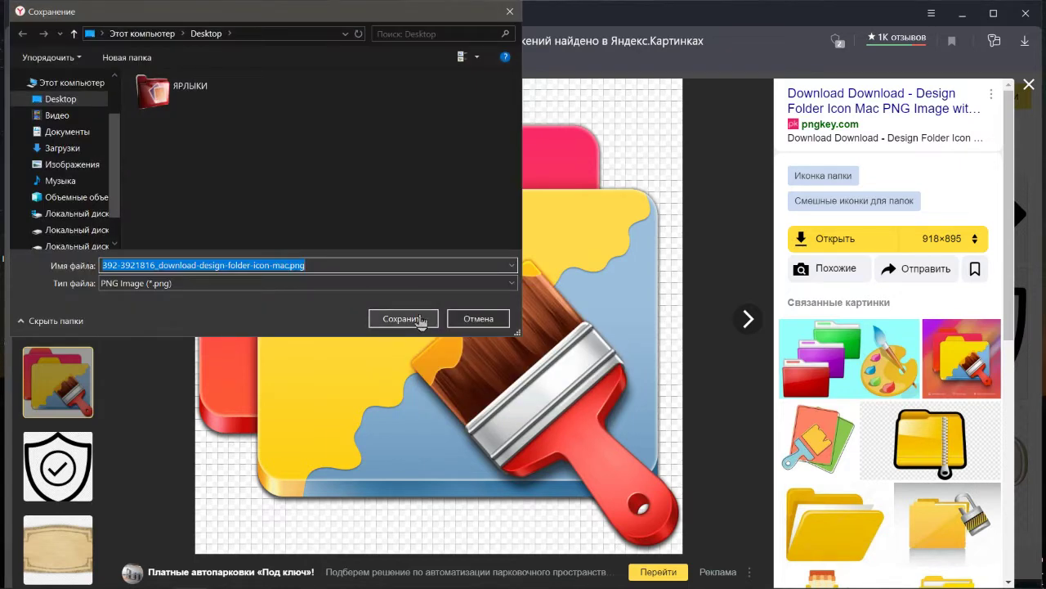
{"action": "left_click", "coordinate": [421, 321]}
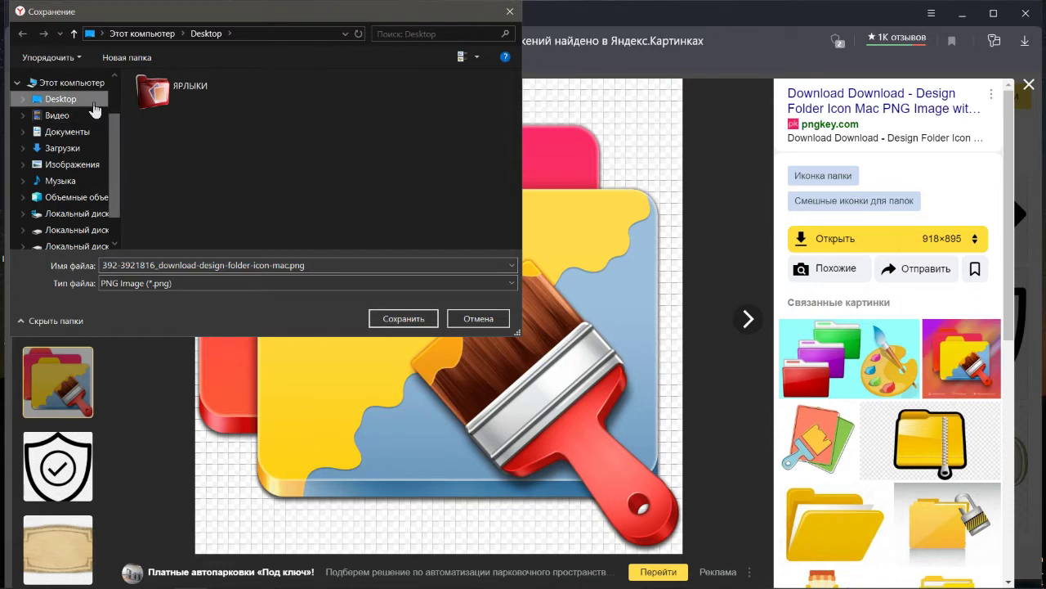
{"action": "left_click", "coordinate": [377, 319]}
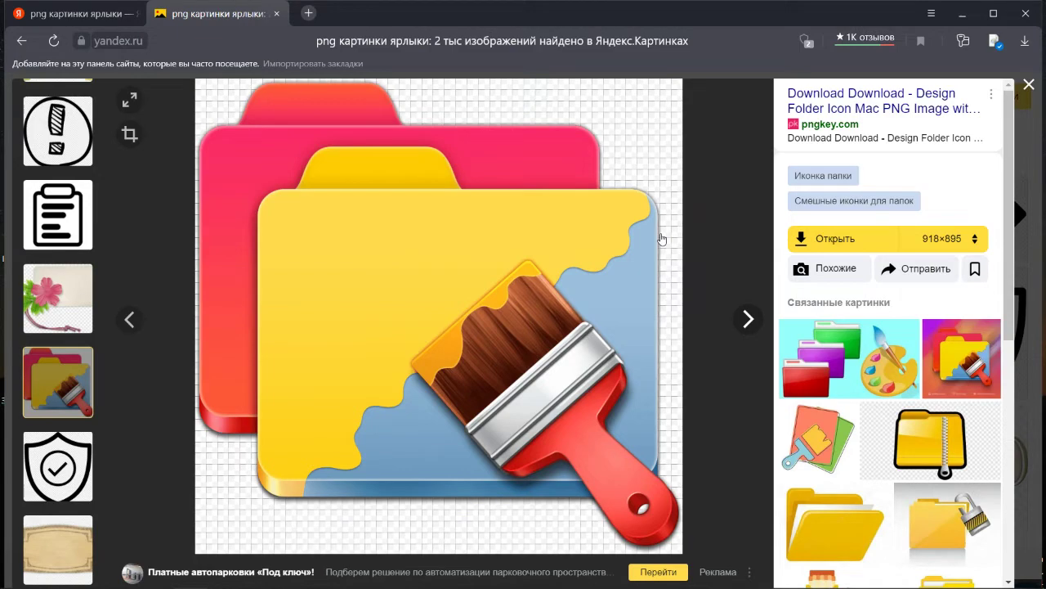
Look at the pictures that follow the saved paintbrush folder image in the viewer.
{"action": "key", "text": "Right"}
{"action": "key", "text": "Right"}
{"action": "key", "text": "Right"}
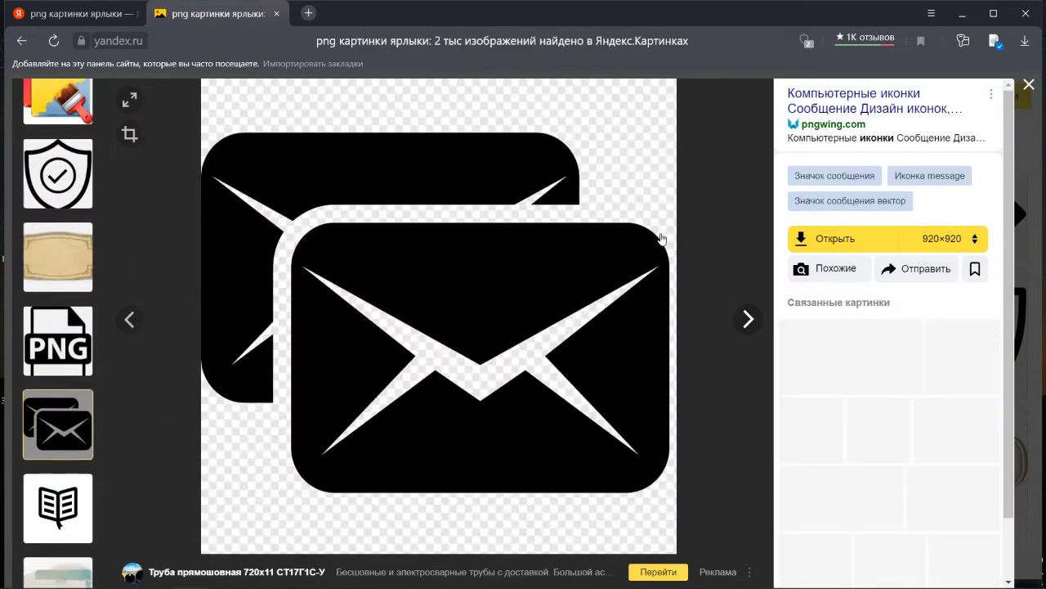
{"action": "key", "text": "Left"}
{"action": "key", "text": "Left"}
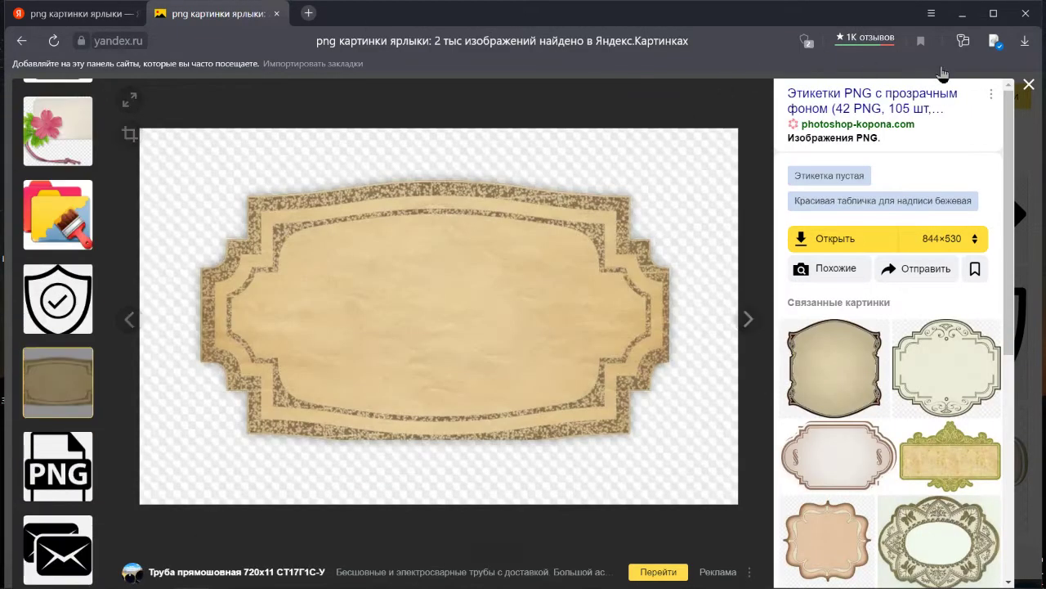
Close the image viewer and look through the grid of PNG pictures for another suitable folder or archive icon.
{"action": "left_click", "coordinate": [1029, 84]}
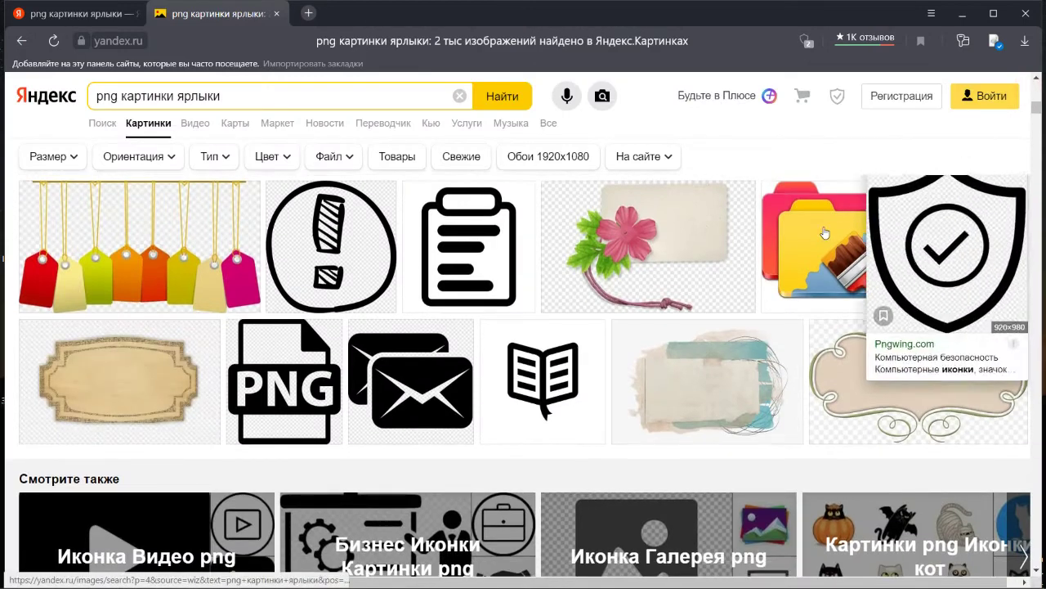
{"action": "scroll", "coordinate": [824, 233], "scroll_direction": "up", "scroll_amount": 4}
{"action": "scroll", "coordinate": [824, 234], "scroll_direction": "up", "scroll_amount": 2}
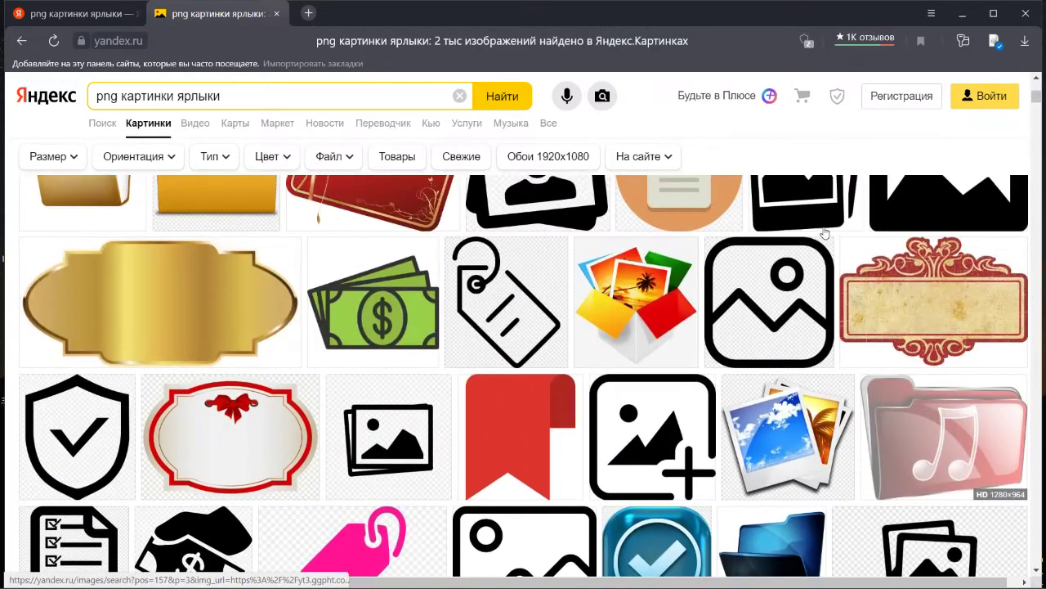
{"action": "scroll", "coordinate": [824, 235], "scroll_direction": "up", "scroll_amount": 3}
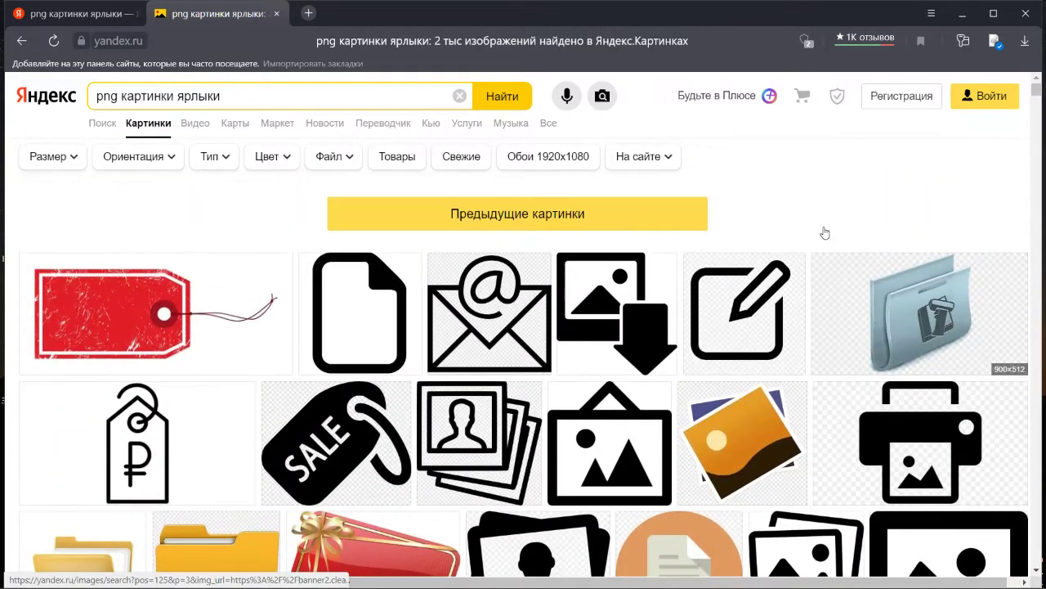
{"action": "scroll", "coordinate": [824, 234], "scroll_direction": "down", "scroll_amount": 8}
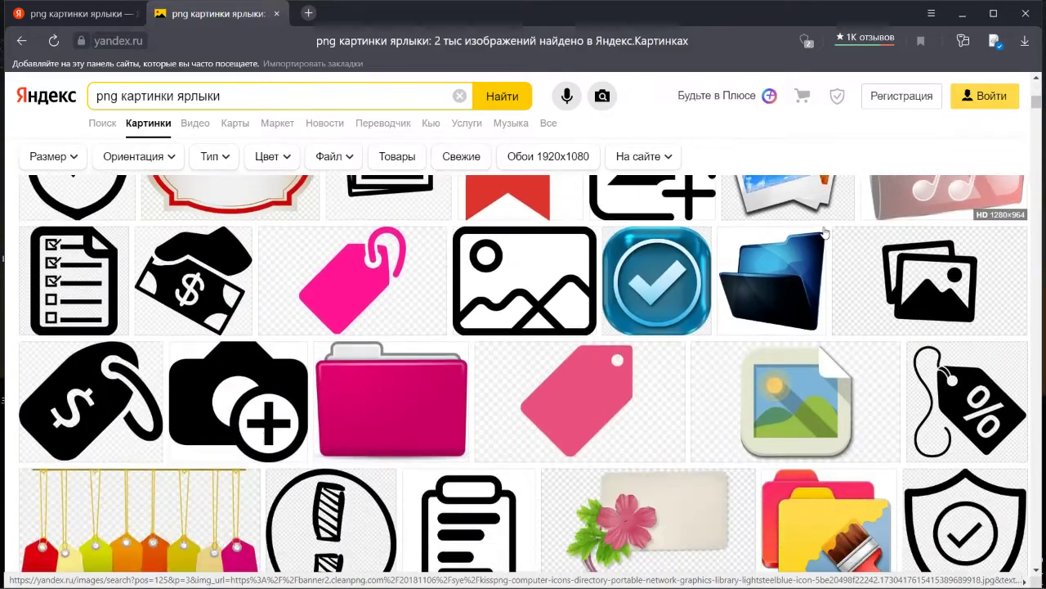
{"action": "scroll", "coordinate": [824, 234], "scroll_direction": "down", "scroll_amount": 12}
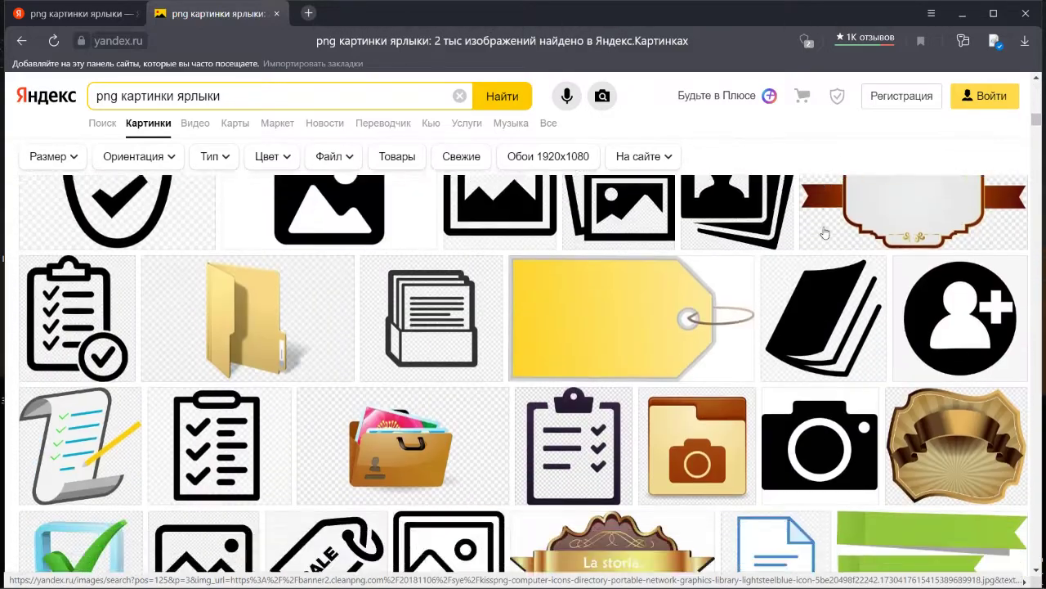
{"action": "scroll", "coordinate": [825, 234], "scroll_direction": "up", "scroll_amount": 4}
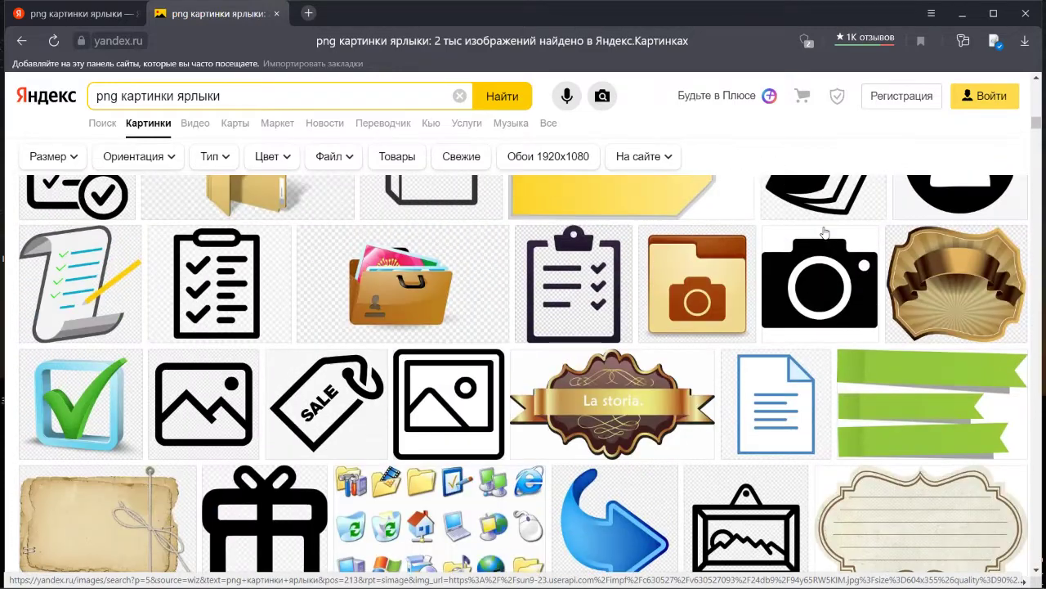
{"action": "scroll", "coordinate": [824, 234], "scroll_direction": "down", "scroll_amount": 7}
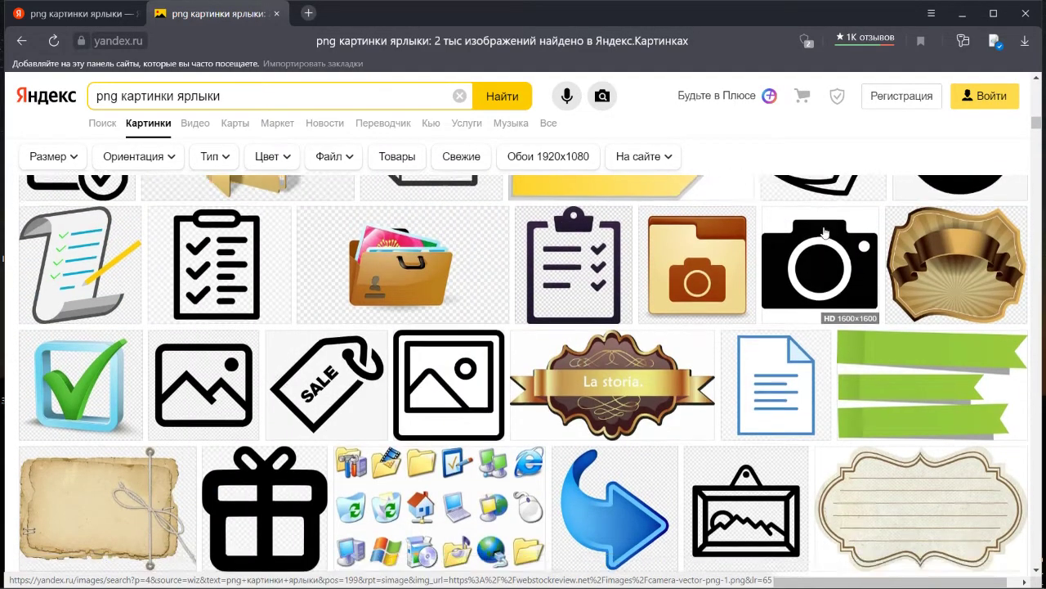
{"action": "scroll", "coordinate": [824, 234], "scroll_direction": "up", "scroll_amount": 4}
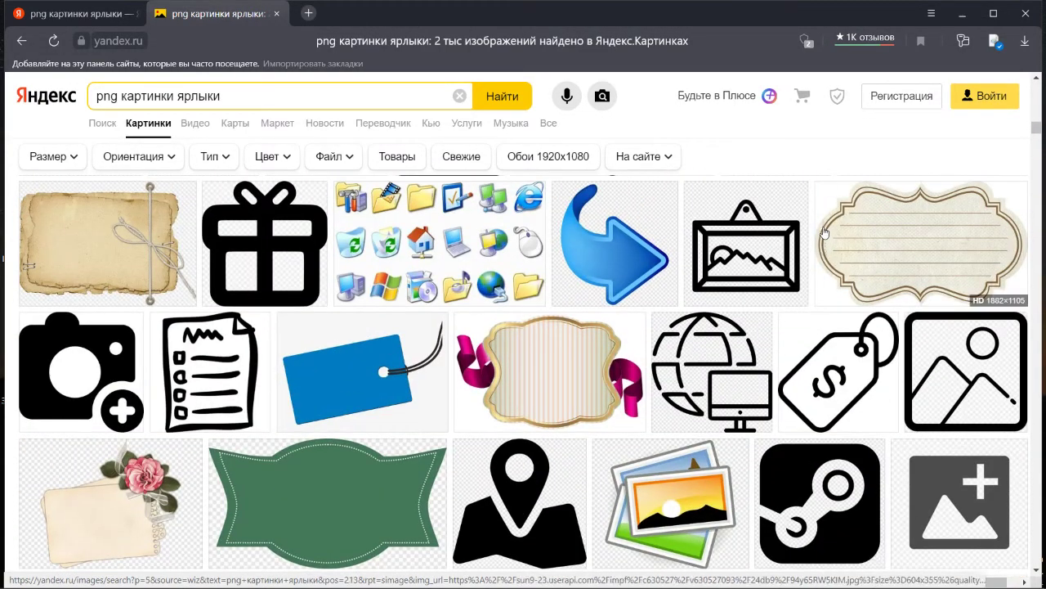
{"action": "scroll", "coordinate": [824, 234], "scroll_direction": "down", "scroll_amount": 10}
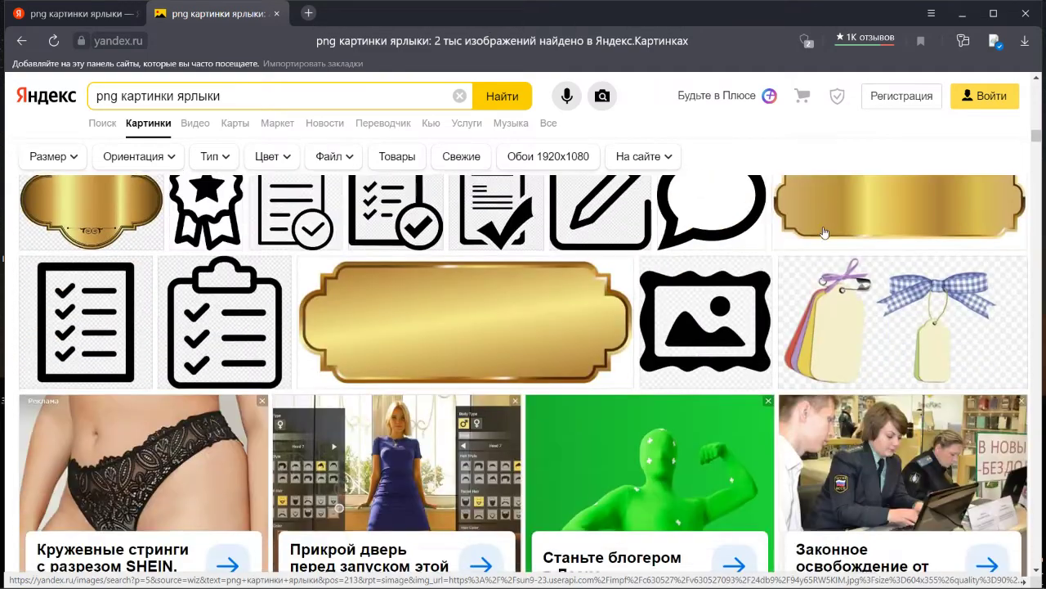
{"action": "scroll", "coordinate": [824, 234], "scroll_direction": "down", "scroll_amount": 3}
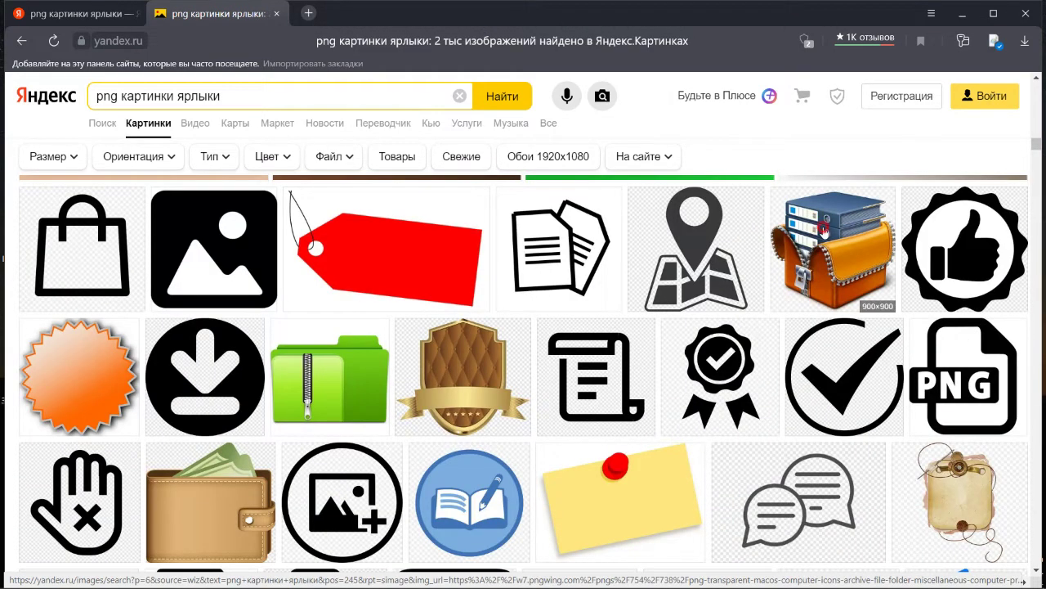
{"action": "left_click", "coordinate": [824, 233]}
{"action": "right_click", "coordinate": [578, 222]}
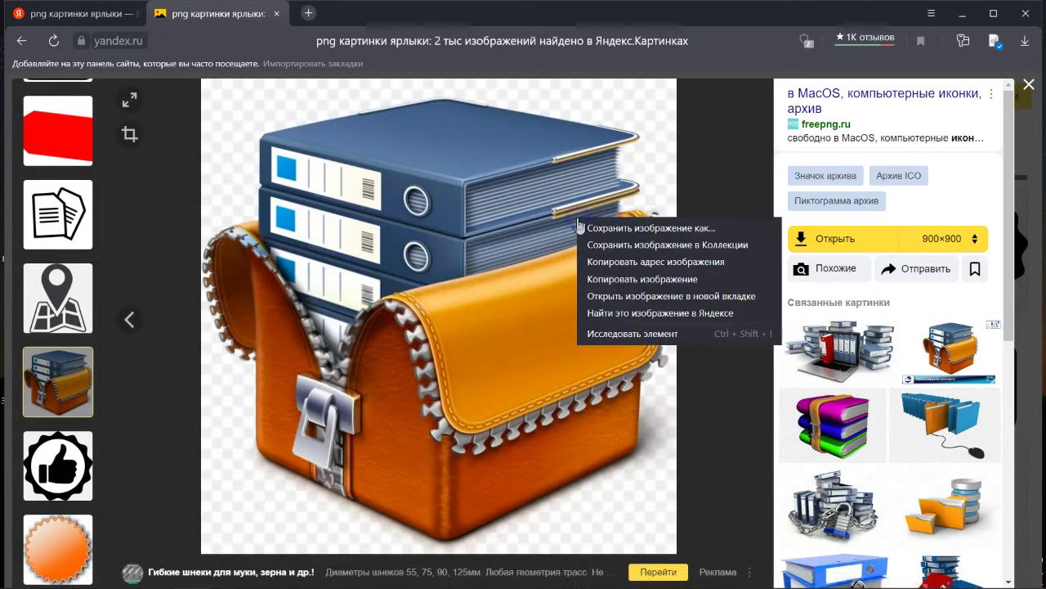
{"action": "left_click", "coordinate": [597, 245]}
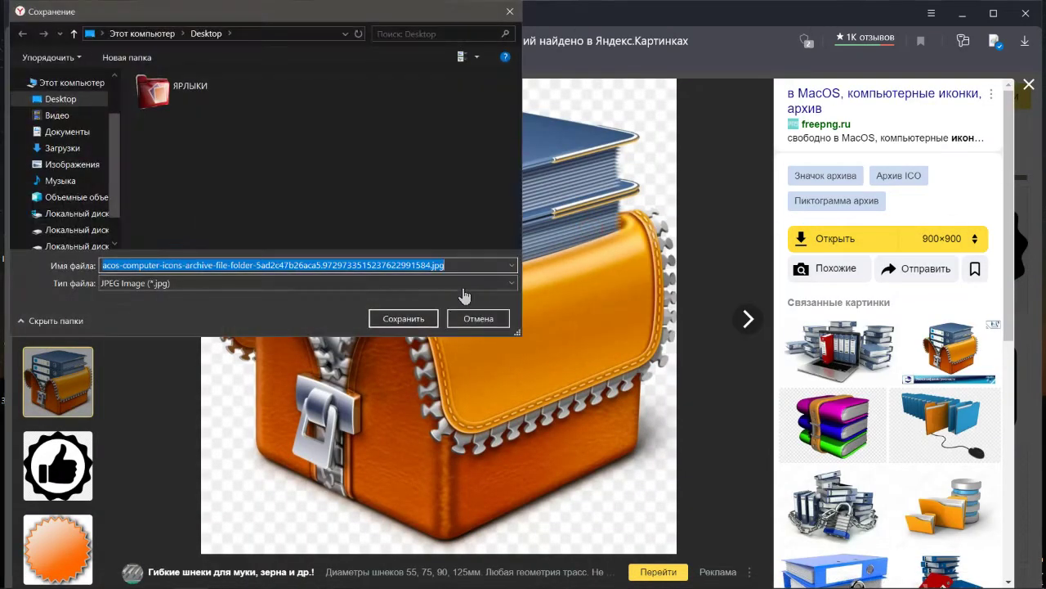
{"action": "left_click", "coordinate": [435, 319]}
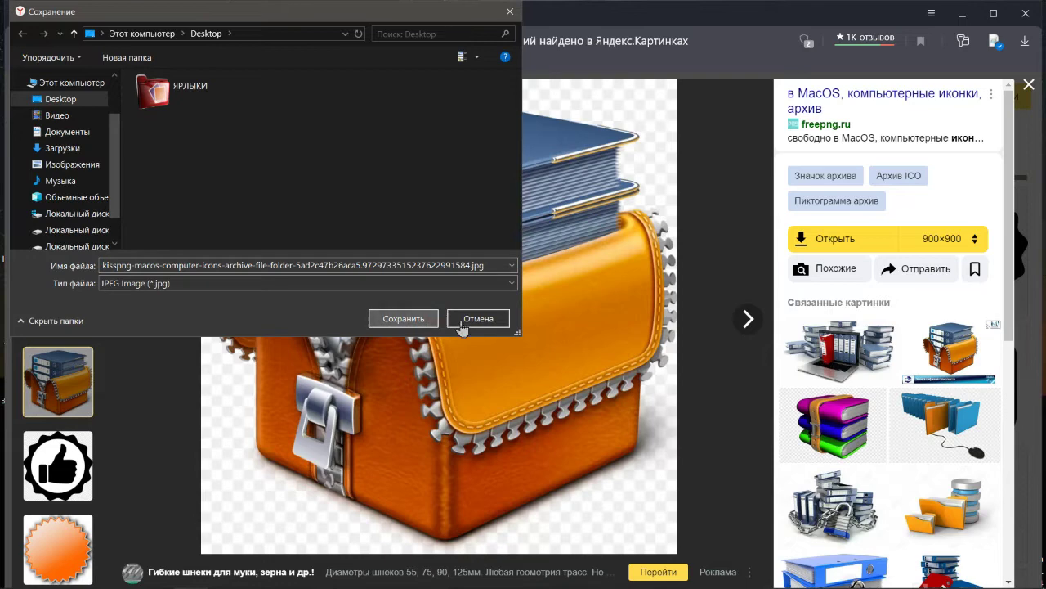
{"action": "left_click", "coordinate": [480, 320]}
Look at the picture following the binders in the orange zip bag and close the image viewer.
{"action": "left_click", "coordinate": [740, 307]}
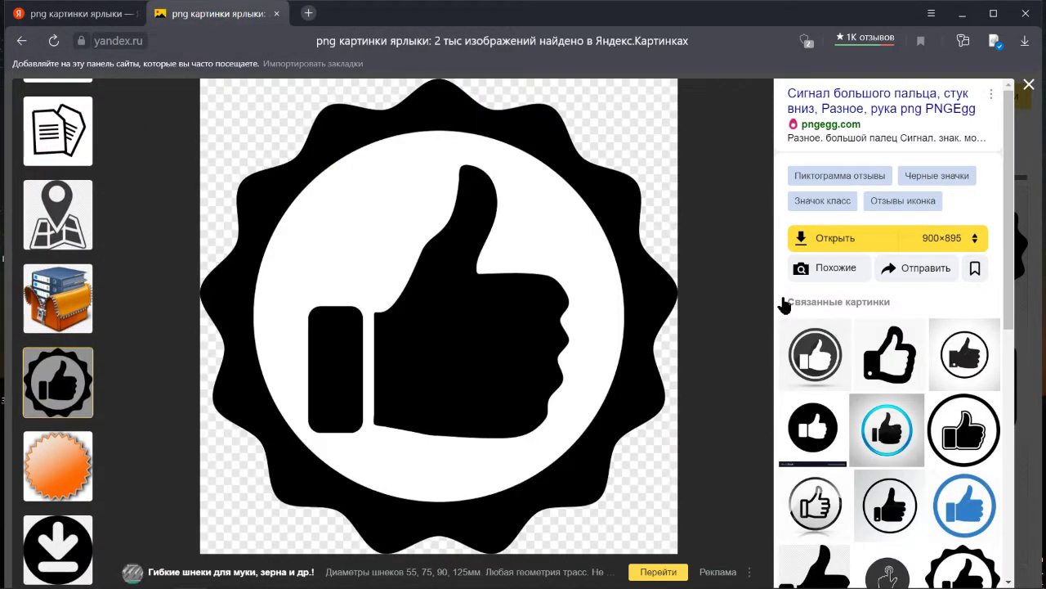
{"action": "scroll", "coordinate": [73, 327], "scroll_direction": "down", "scroll_amount": 1}
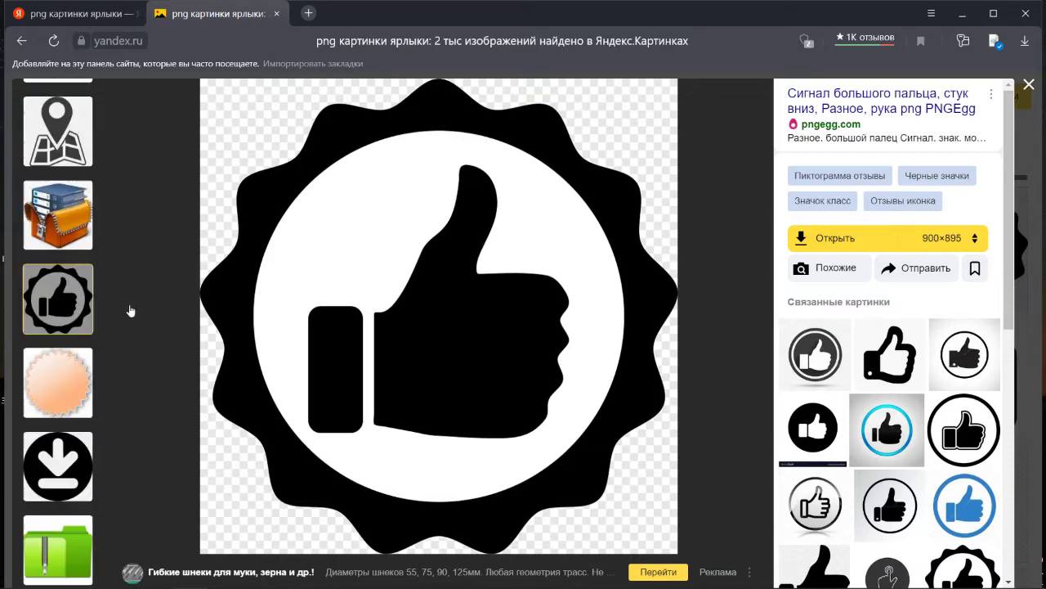
{"action": "scroll", "coordinate": [128, 305], "scroll_direction": "up", "scroll_amount": 1}
{"action": "left_click", "coordinate": [1029, 86]}
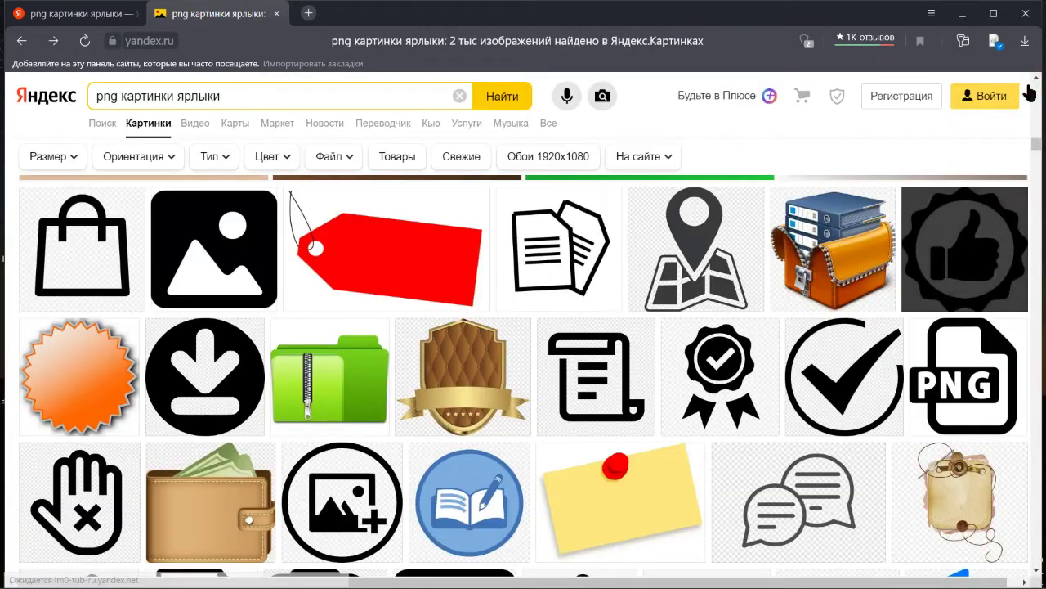
Look through the further PNG picture results for more icon candidates and return to the start of the list.
{"action": "scroll", "coordinate": [833, 254], "scroll_direction": "down", "scroll_amount": 8}
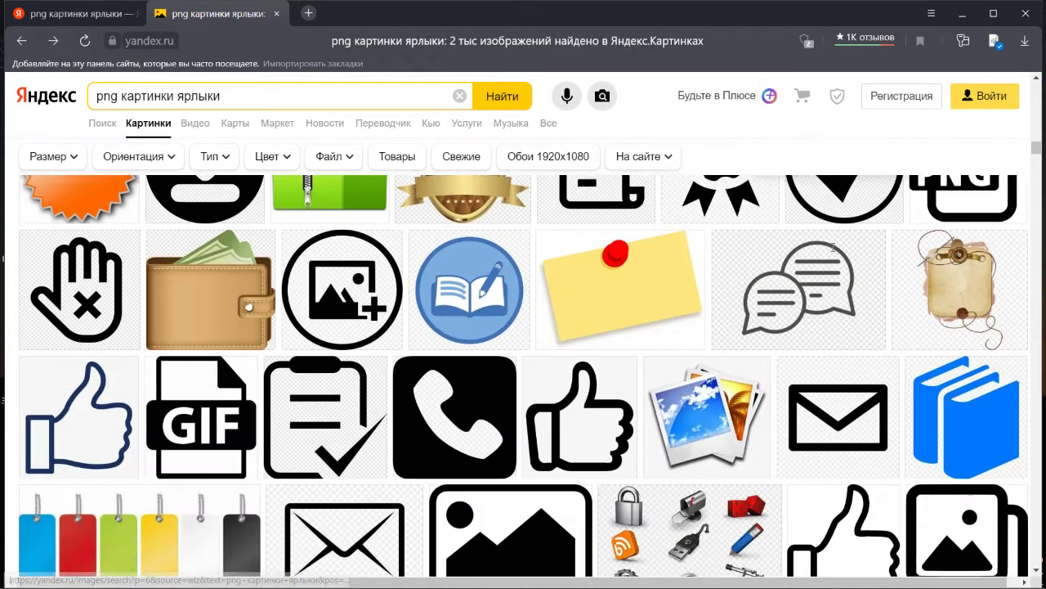
{"action": "scroll", "coordinate": [833, 253], "scroll_direction": "down", "scroll_amount": 8}
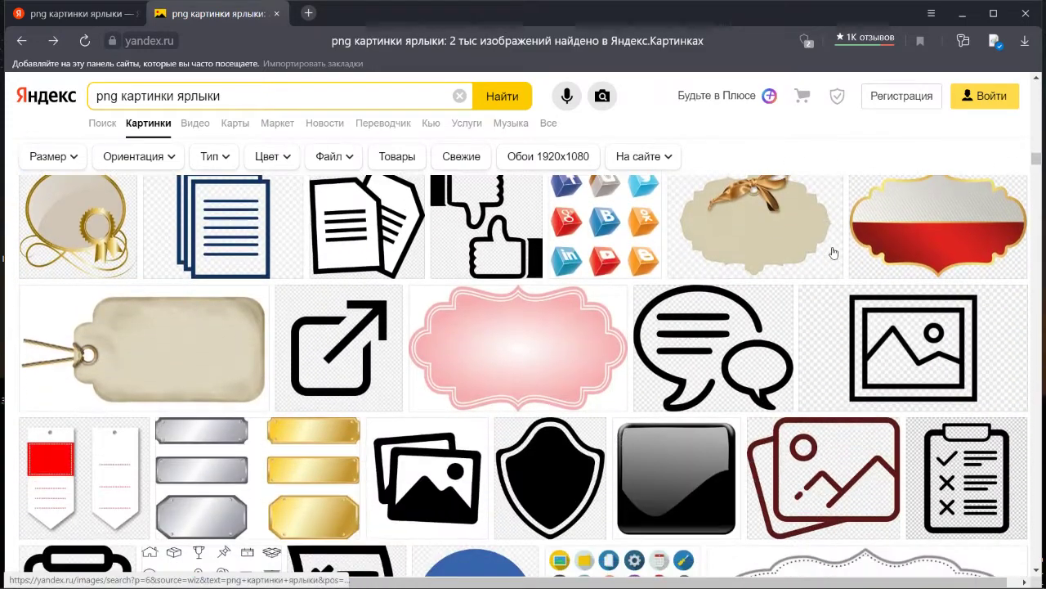
{"action": "scroll", "coordinate": [833, 252], "scroll_direction": "down", "scroll_amount": 5}
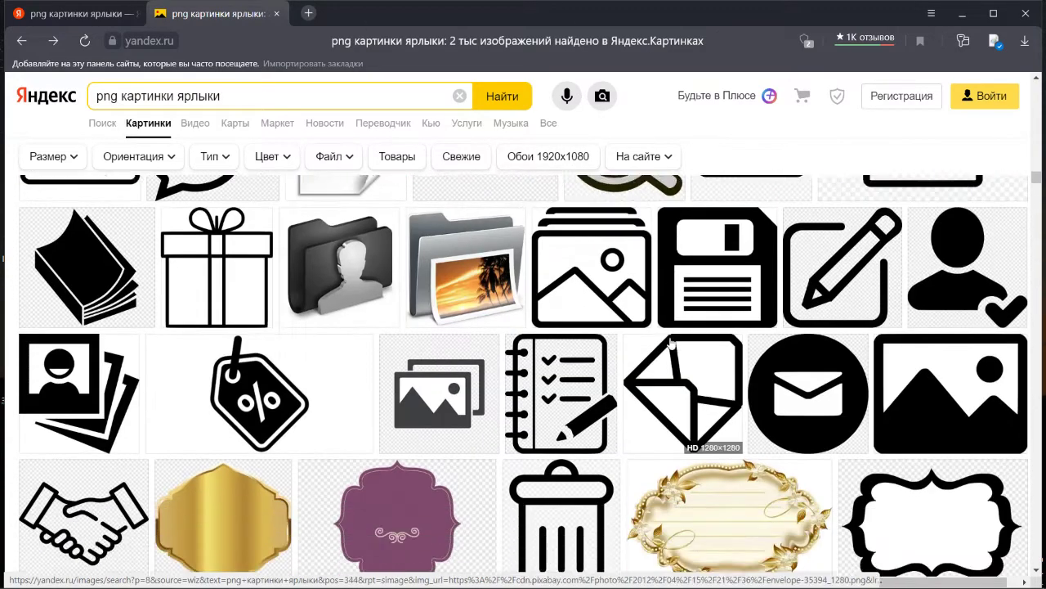
{"action": "scroll", "coordinate": [671, 344], "scroll_direction": "down", "scroll_amount": 8}
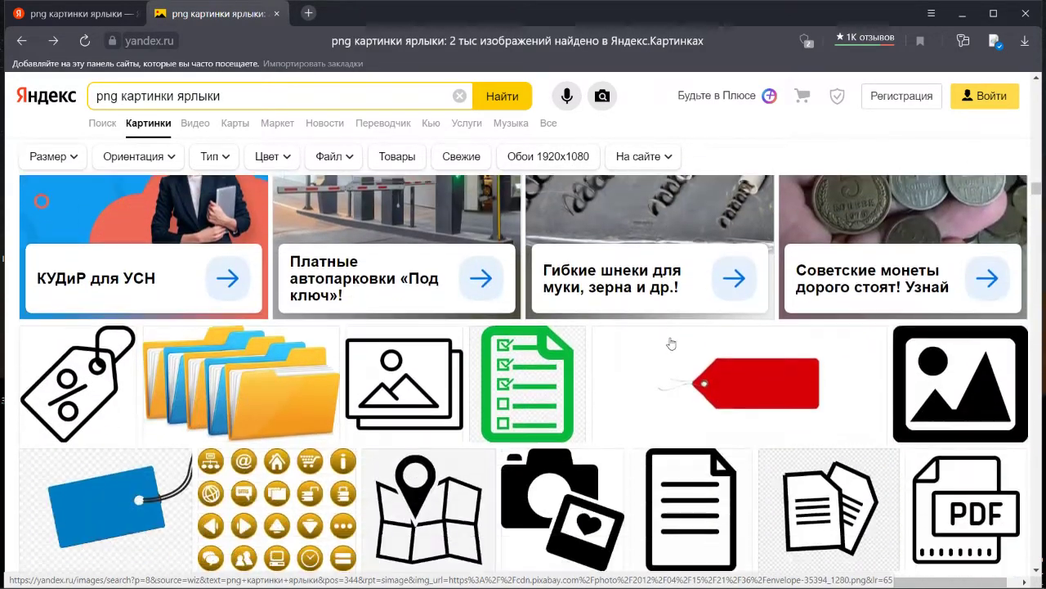
{"action": "scroll", "coordinate": [670, 344], "scroll_direction": "down", "scroll_amount": 6}
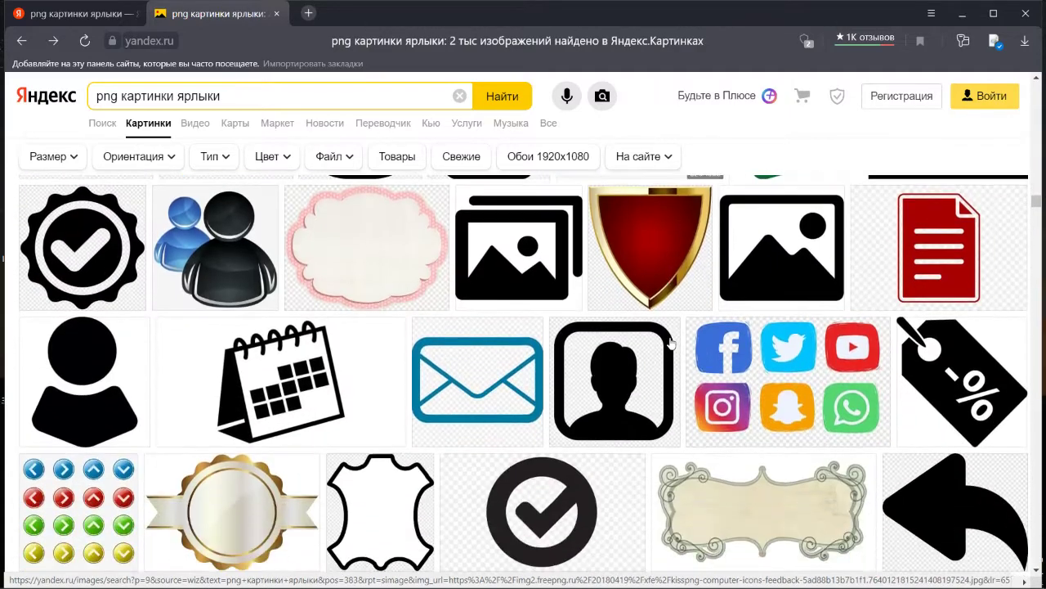
{"action": "scroll", "coordinate": [670, 344], "scroll_direction": "down", "scroll_amount": 1}
{"action": "scroll", "coordinate": [670, 343], "scroll_direction": "down", "scroll_amount": 2}
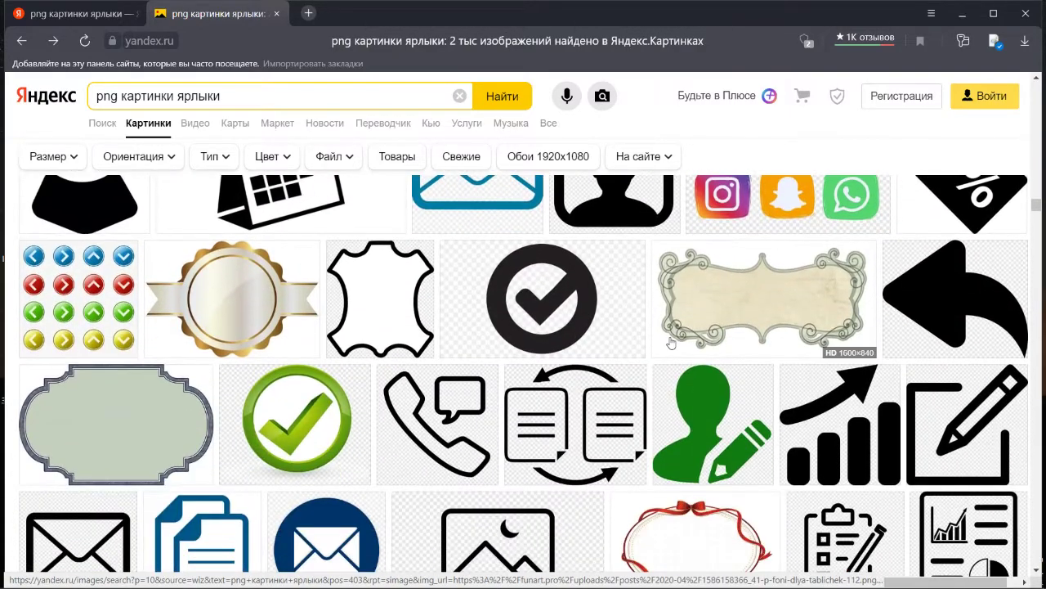
{"action": "scroll", "coordinate": [670, 341], "scroll_direction": "down", "scroll_amount": 2}
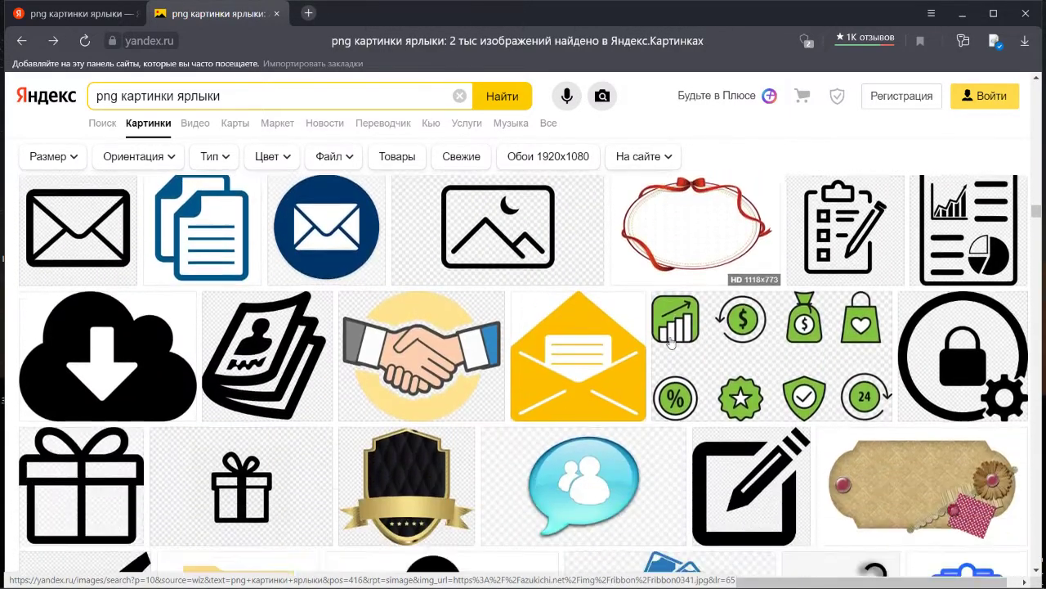
{"action": "scroll", "coordinate": [670, 342], "scroll_direction": "down", "scroll_amount": 3}
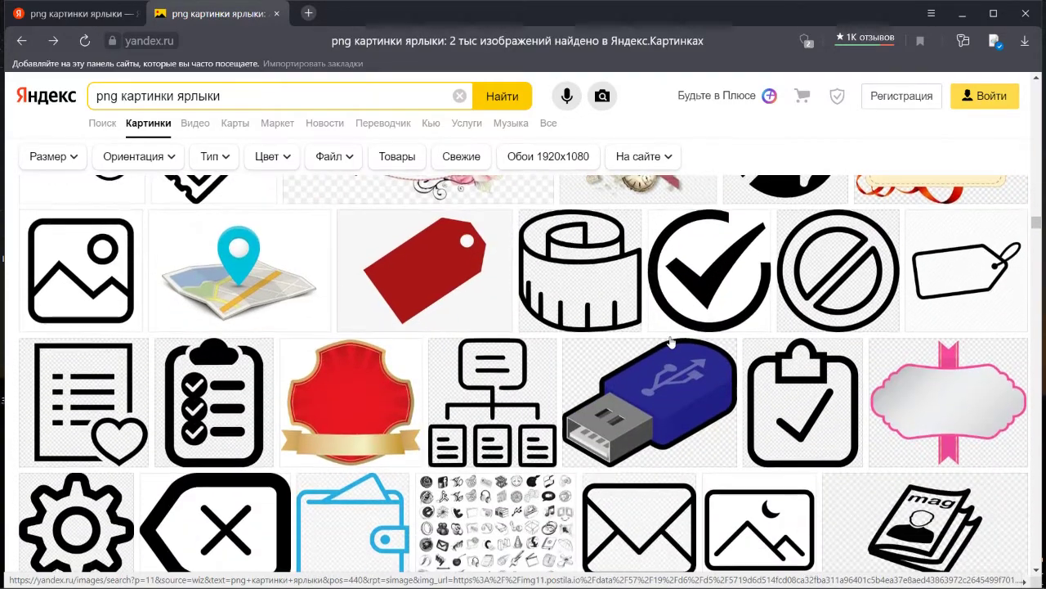
{"action": "scroll", "coordinate": [671, 341], "scroll_direction": "down", "scroll_amount": 2}
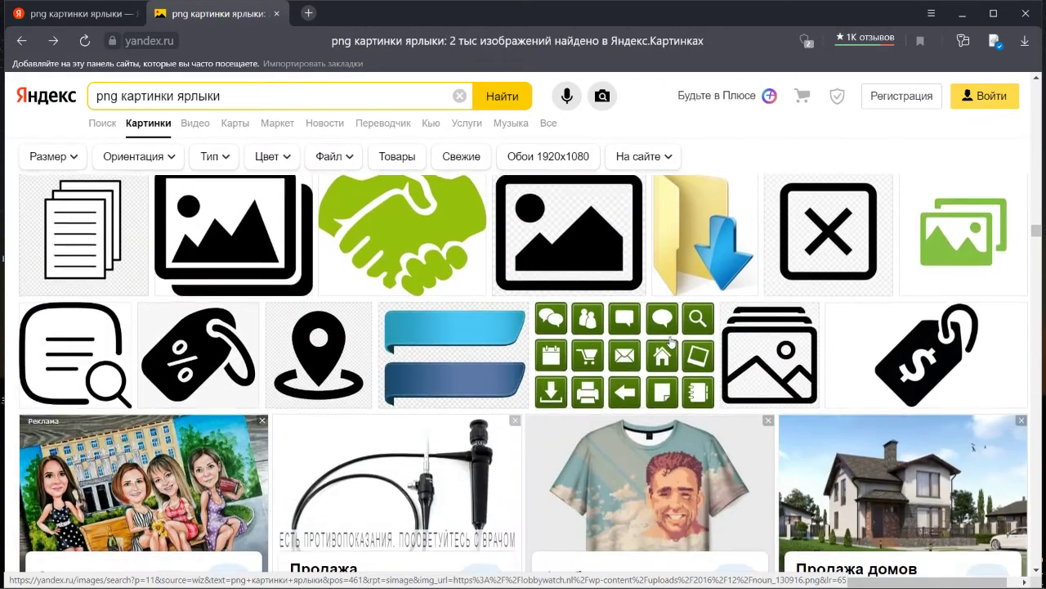
{"action": "scroll", "coordinate": [670, 344], "scroll_direction": "down", "scroll_amount": 5}
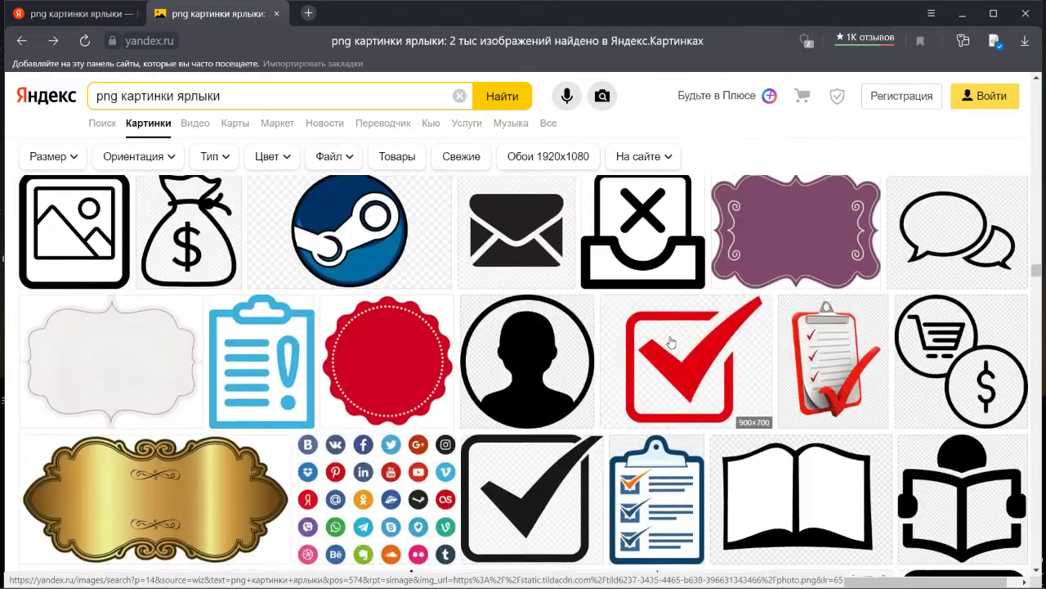
{"action": "scroll", "coordinate": [671, 341], "scroll_direction": "down", "scroll_amount": 10}
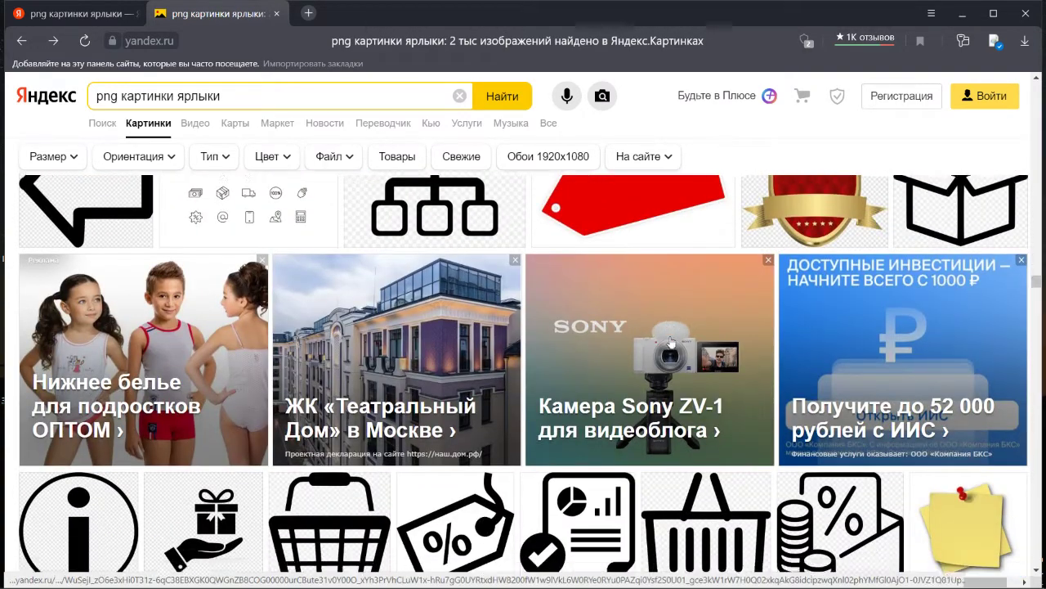
{"action": "scroll", "coordinate": [671, 341], "scroll_direction": "down", "scroll_amount": 3}
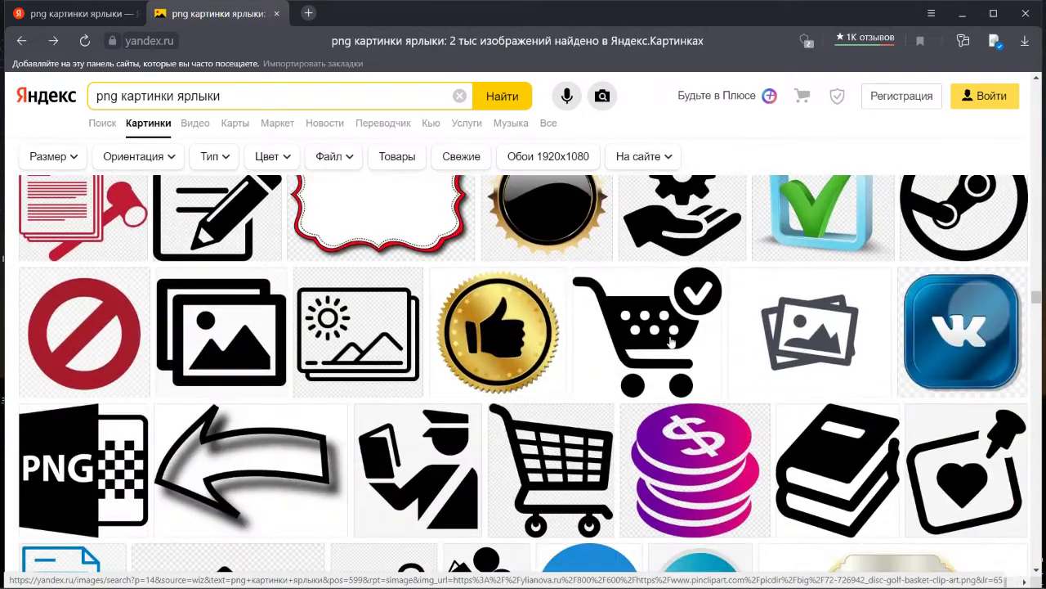
{"action": "scroll", "coordinate": [671, 341], "scroll_direction": "down", "scroll_amount": 9}
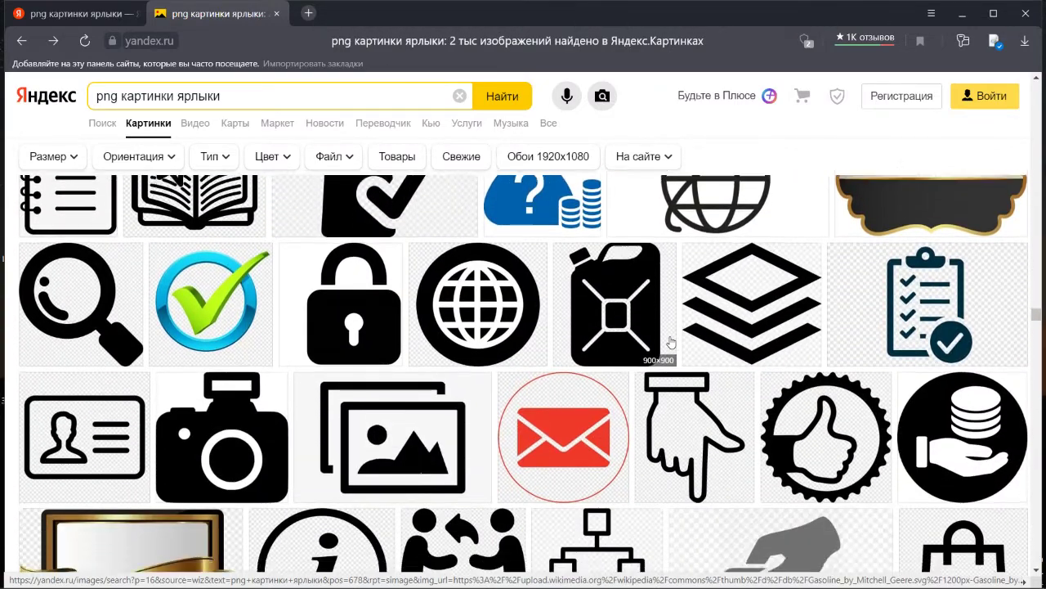
{"action": "scroll", "coordinate": [670, 342], "scroll_direction": "down", "scroll_amount": 3}
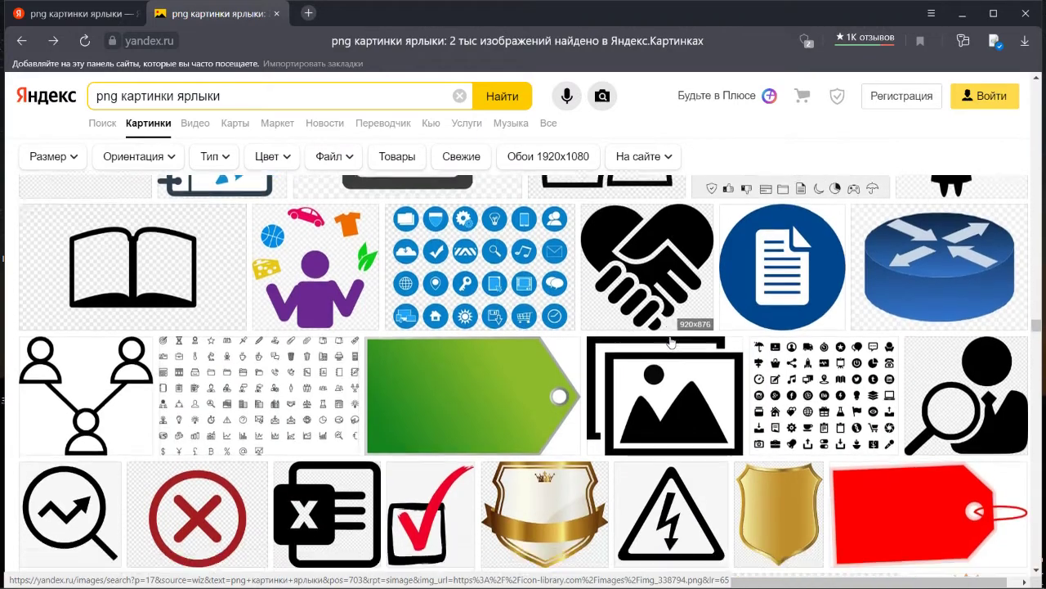
{"action": "scroll", "coordinate": [670, 343], "scroll_direction": "down", "scroll_amount": 7}
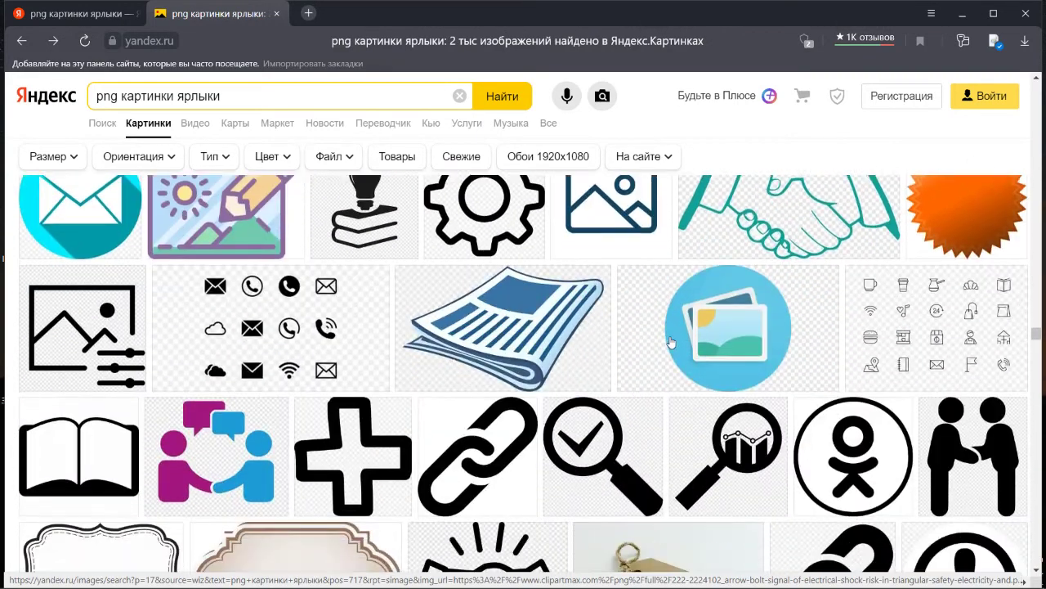
{"action": "scroll", "coordinate": [597, 245], "scroll_direction": "up", "scroll_amount": 10}
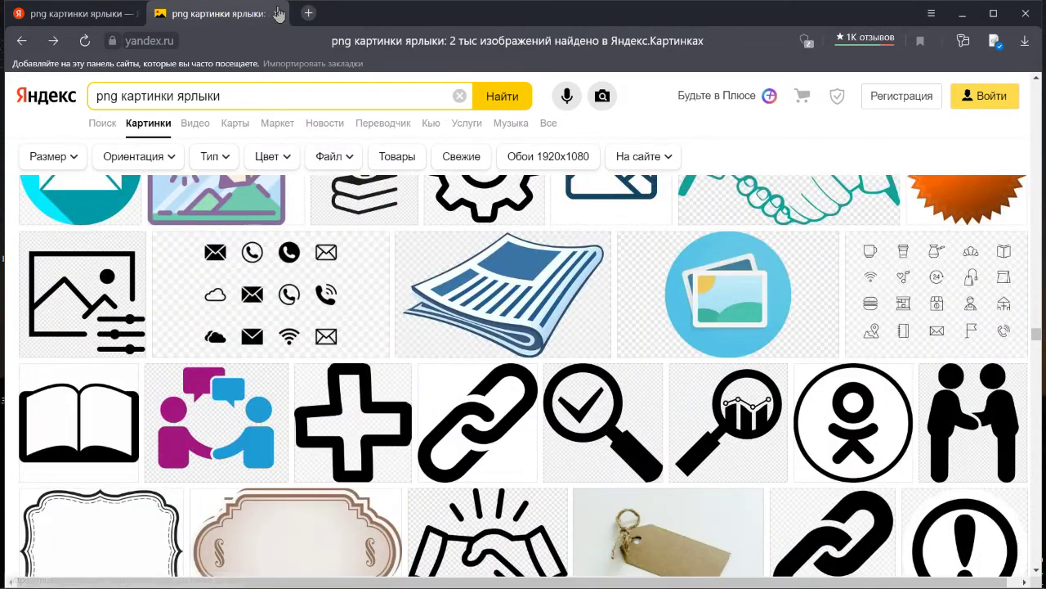
Close the image results and web search pages along with the browser to return to AveIconifier2 on the desktop.
{"action": "left_click", "coordinate": [245, 13]}
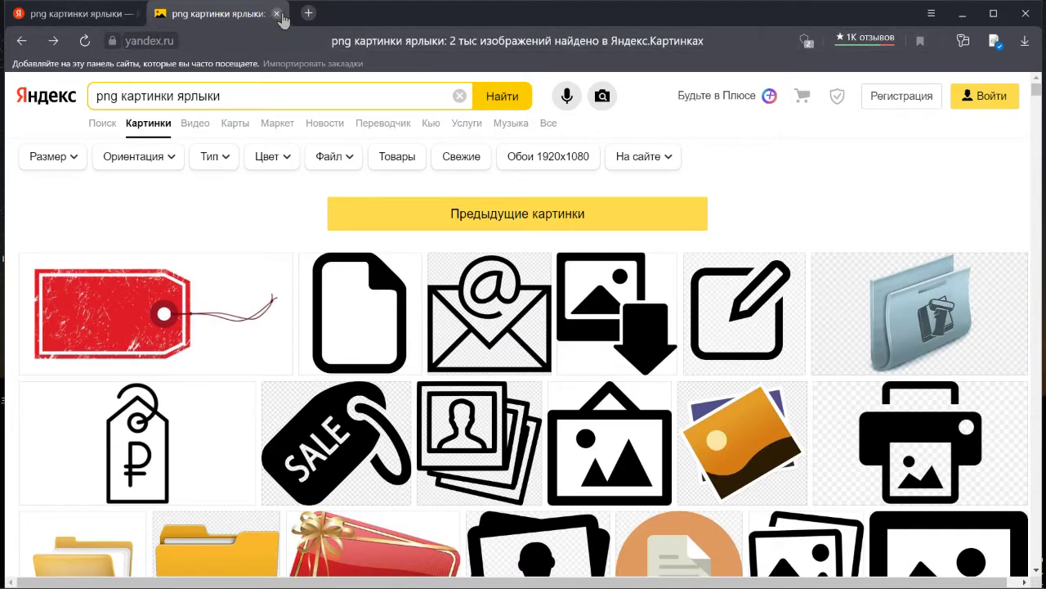
{"action": "left_click", "coordinate": [277, 13]}
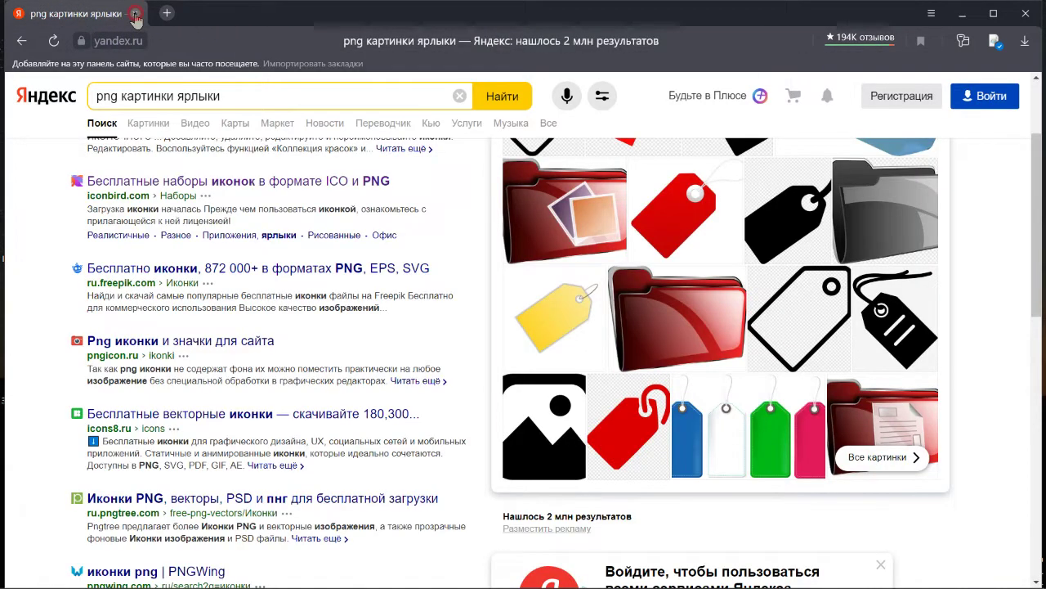
{"action": "left_click", "coordinate": [135, 14]}
{"action": "left_click", "coordinate": [1024, 14]}
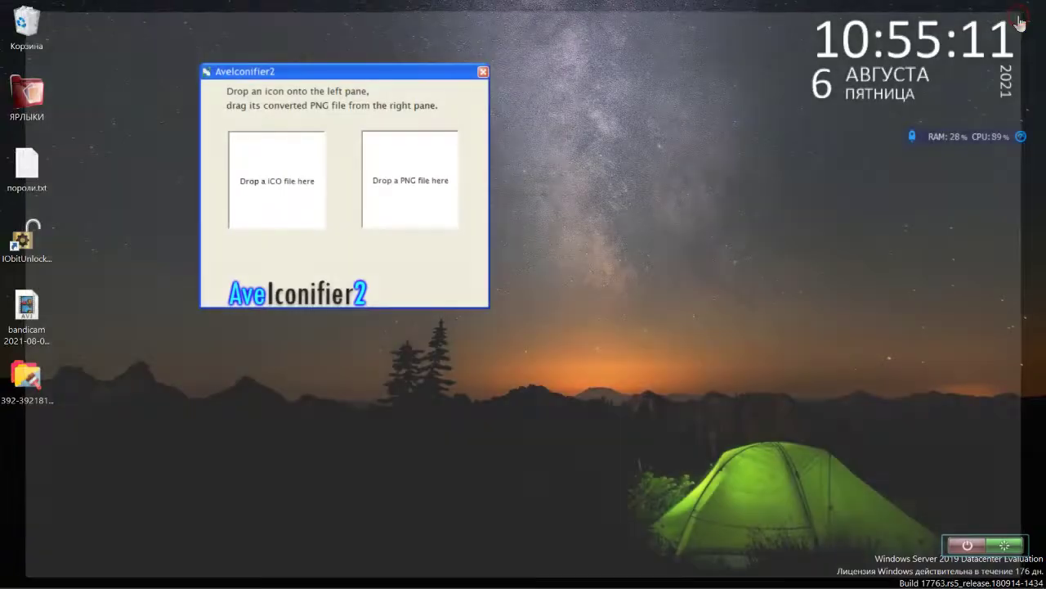
Convert the downloaded folder PNG into an ICO file in AveIconifier2, place the ICO on the desktop and close the converter.
{"action": "left_click_drag", "start_coordinate": [23, 378], "coordinate": [401, 210]}
{"action": "left_click_drag", "start_coordinate": [387, 88], "coordinate": [529, 83]}
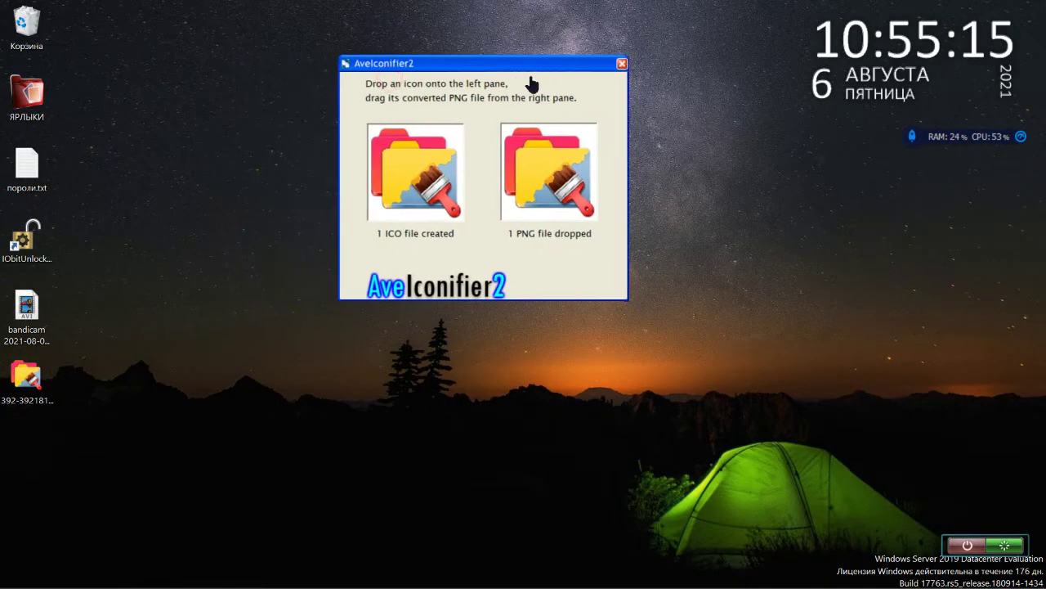
{"action": "left_click_drag", "start_coordinate": [427, 178], "coordinate": [200, 223]}
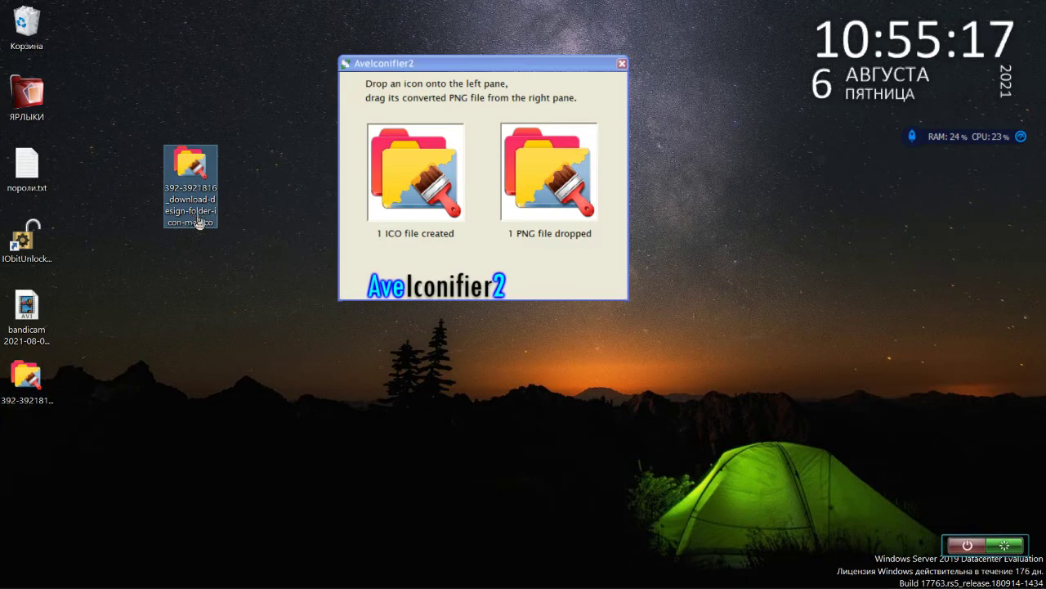
{"action": "left_click", "coordinate": [623, 64]}
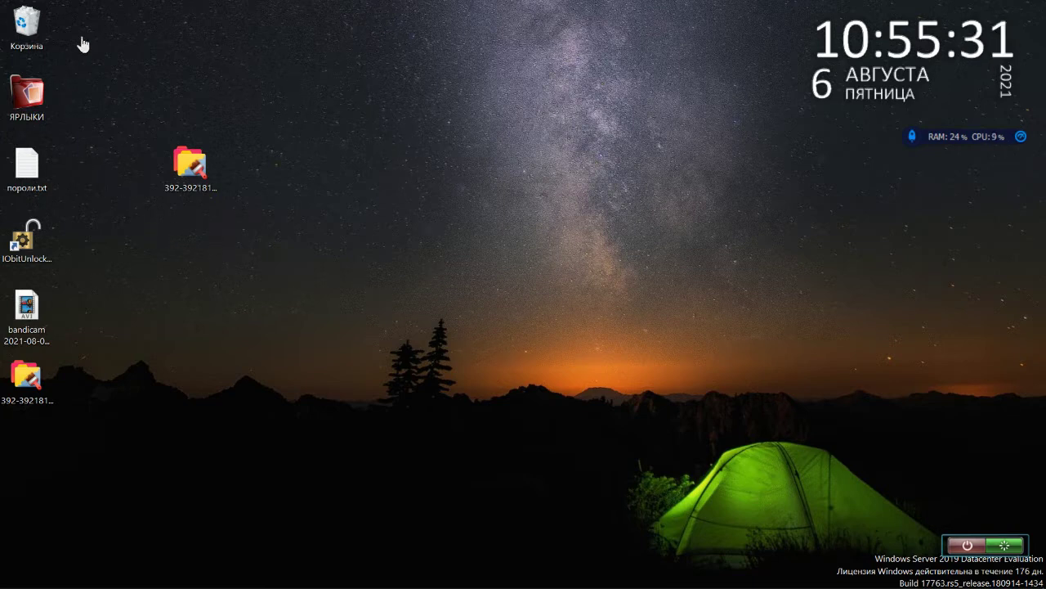
Open the customization settings in the properties of the ФОТО БАЗА folder on drive F:.
{"action": "mouse_move", "coordinate": [520, 8]}
{"action": "left_click", "coordinate": [494, 29]}
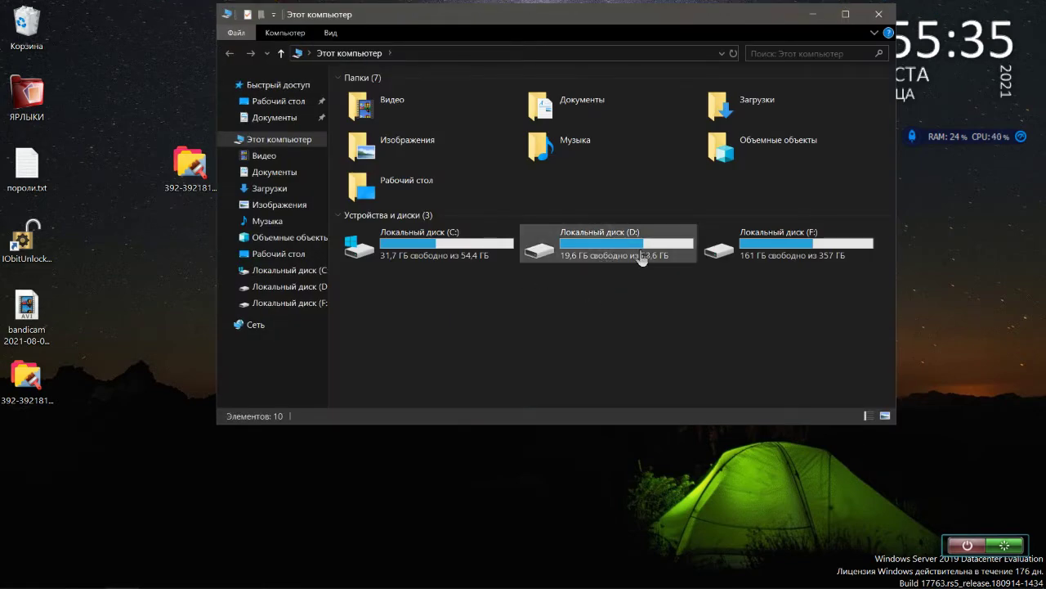
{"action": "double_click", "coordinate": [744, 245]}
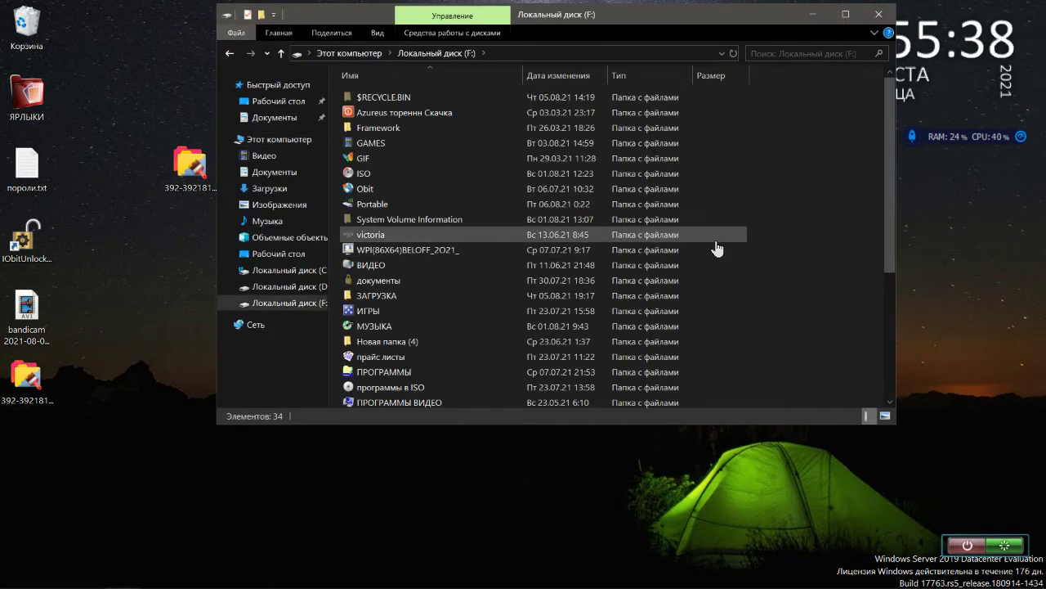
{"action": "scroll", "coordinate": [718, 248], "scroll_direction": "down", "scroll_amount": 5}
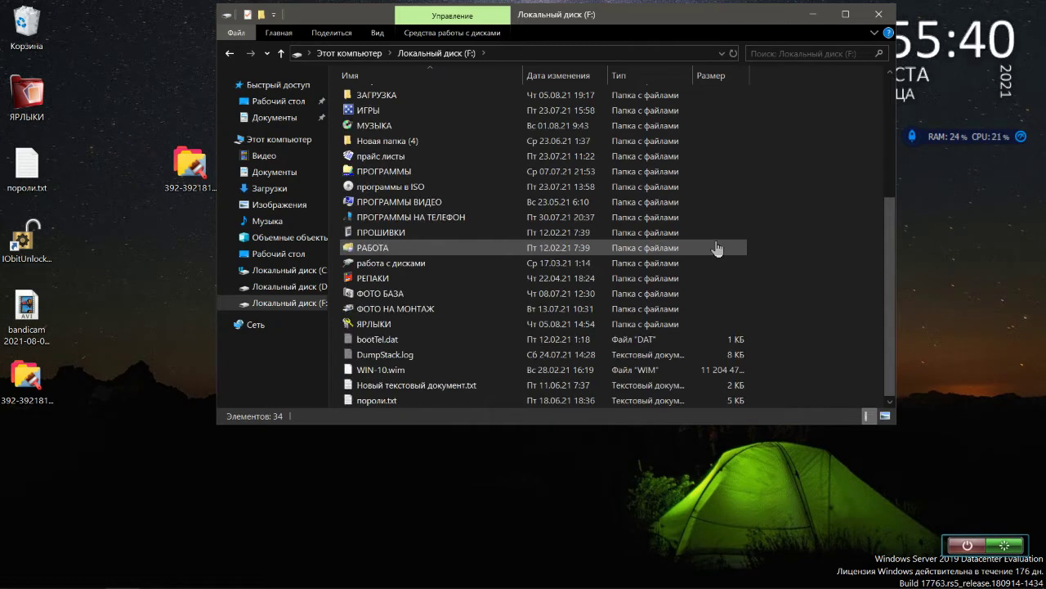
{"action": "left_click", "coordinate": [403, 296]}
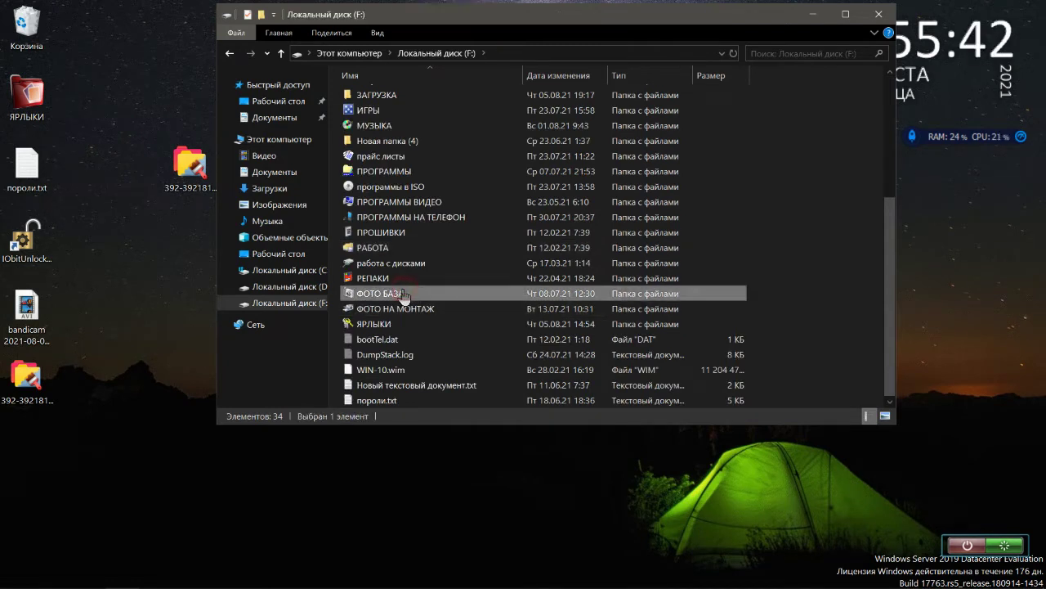
{"action": "right_click", "coordinate": [404, 295]}
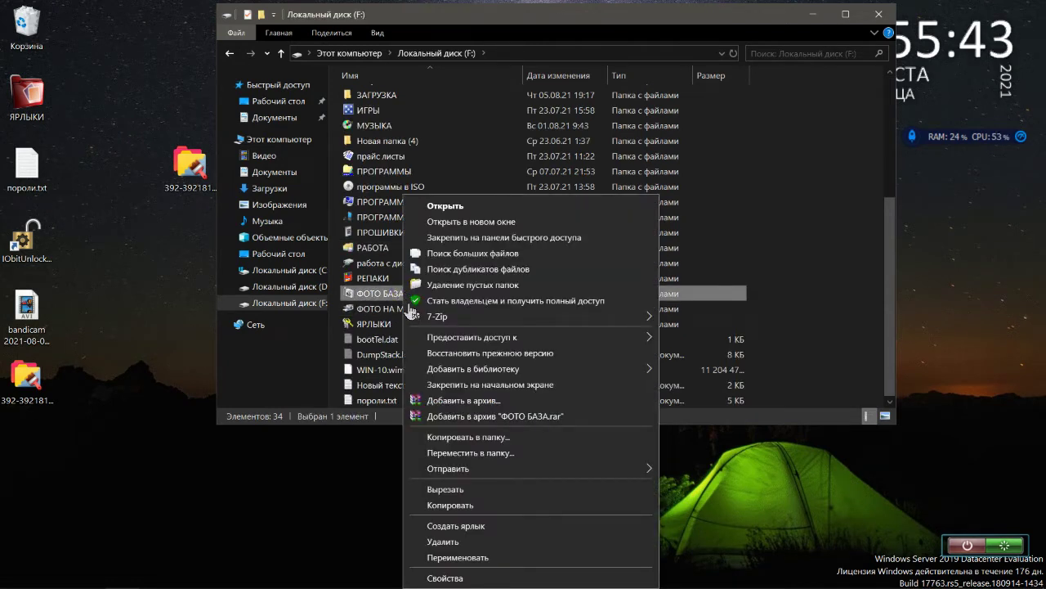
{"action": "left_click", "coordinate": [462, 577]}
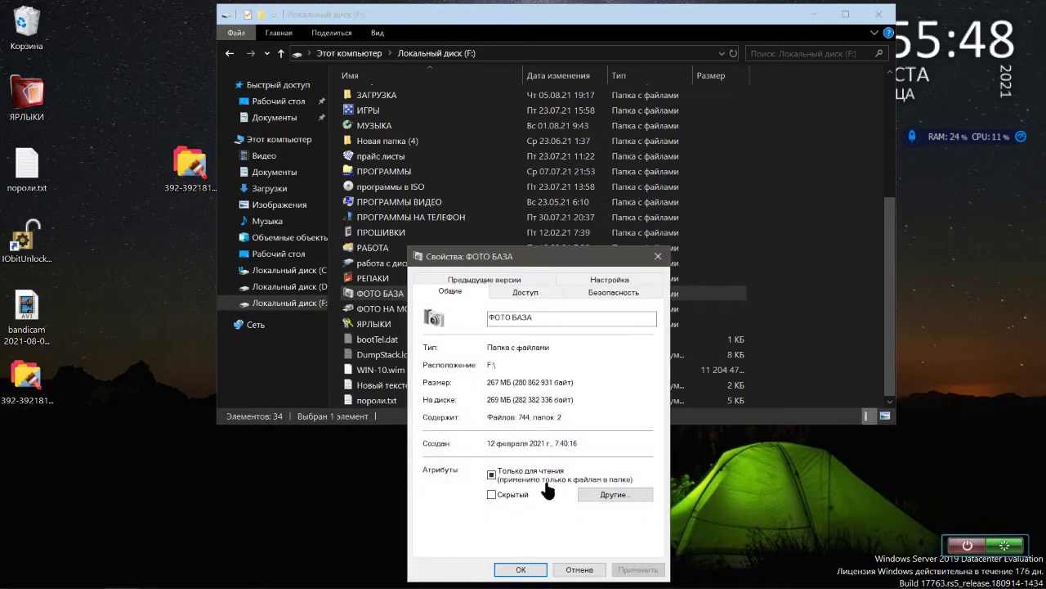
{"action": "left_click", "coordinate": [612, 281]}
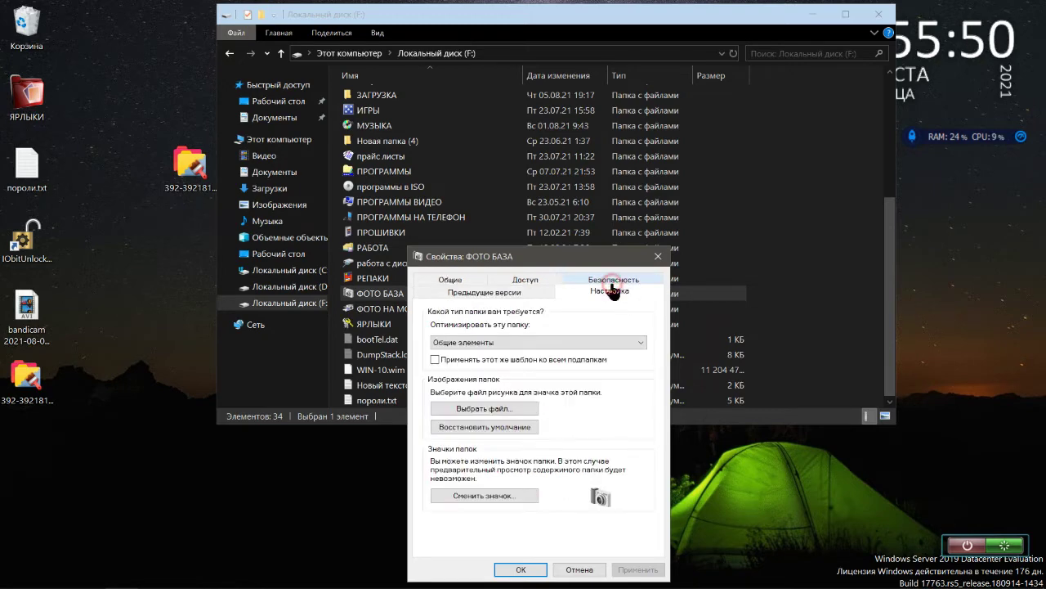
{"action": "left_click", "coordinate": [521, 408]}
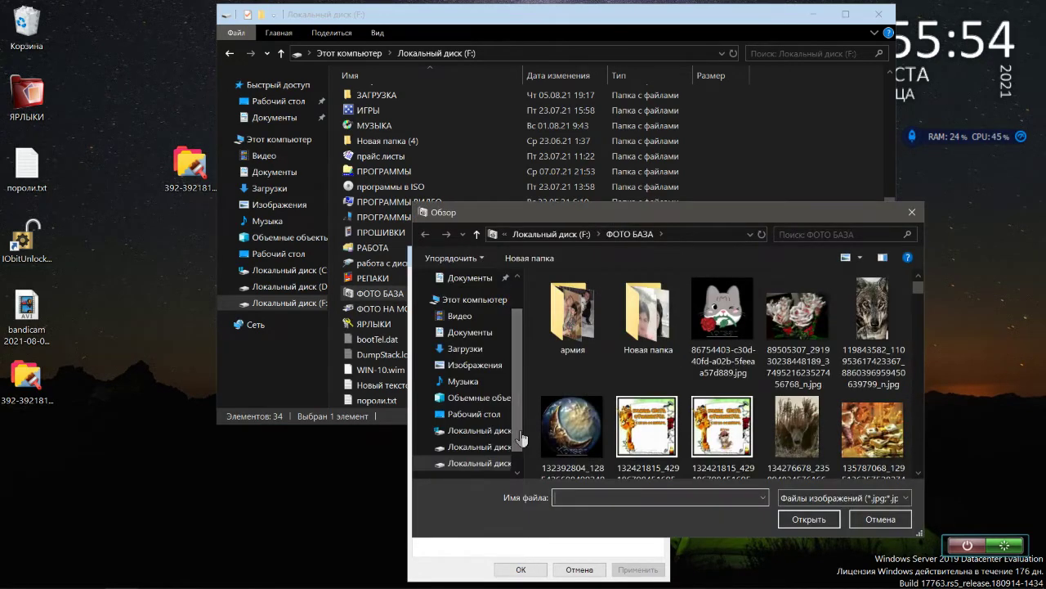
{"action": "scroll", "coordinate": [495, 404], "scroll_direction": "up", "scroll_amount": 2}
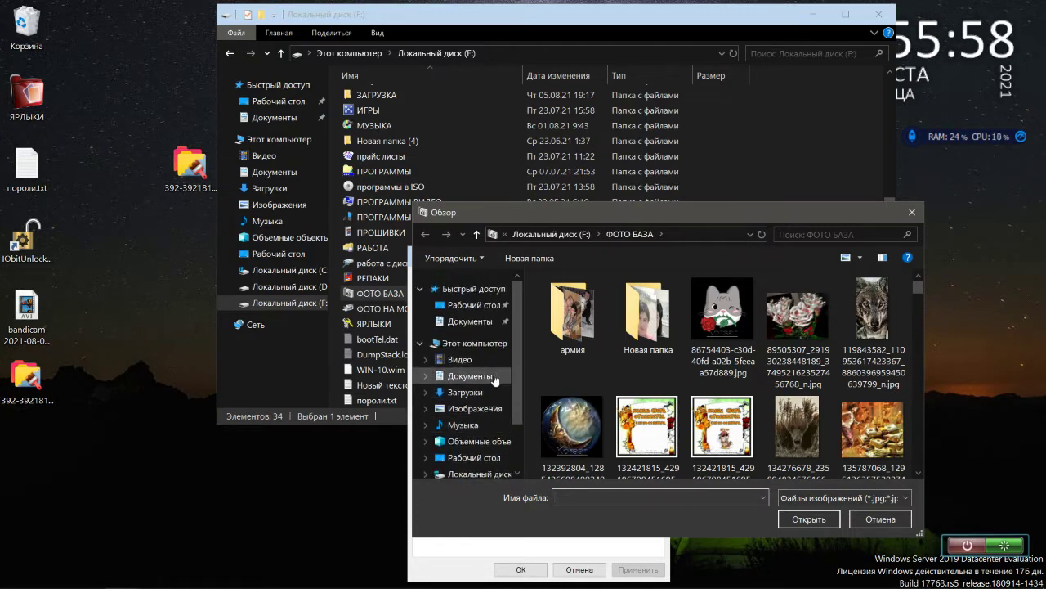
{"action": "left_click", "coordinate": [486, 457]}
{"action": "left_click", "coordinate": [620, 342]}
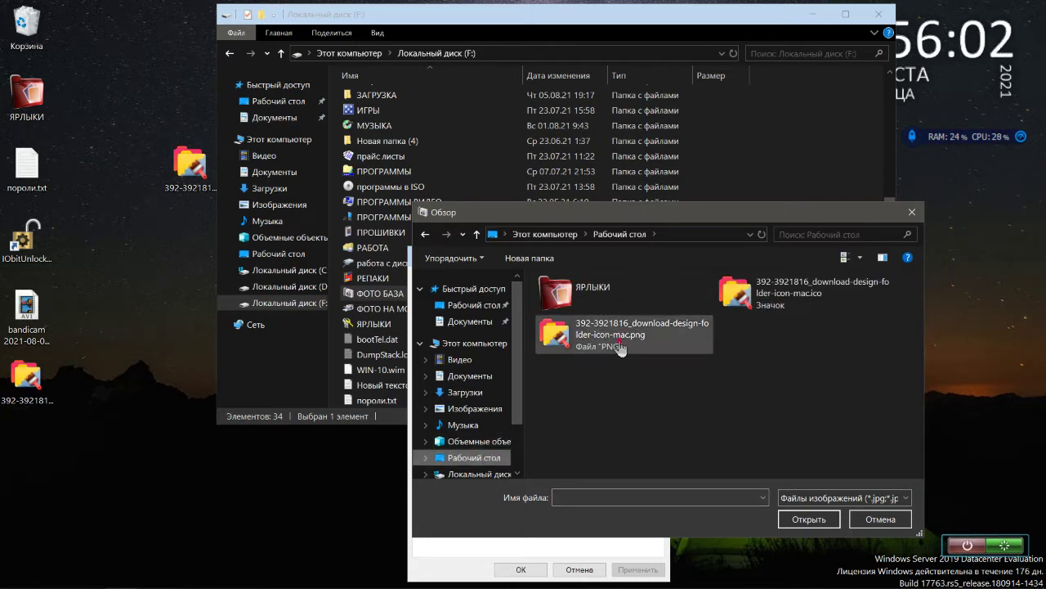
{"action": "left_click", "coordinate": [799, 304]}
{"action": "left_click", "coordinate": [806, 521]}
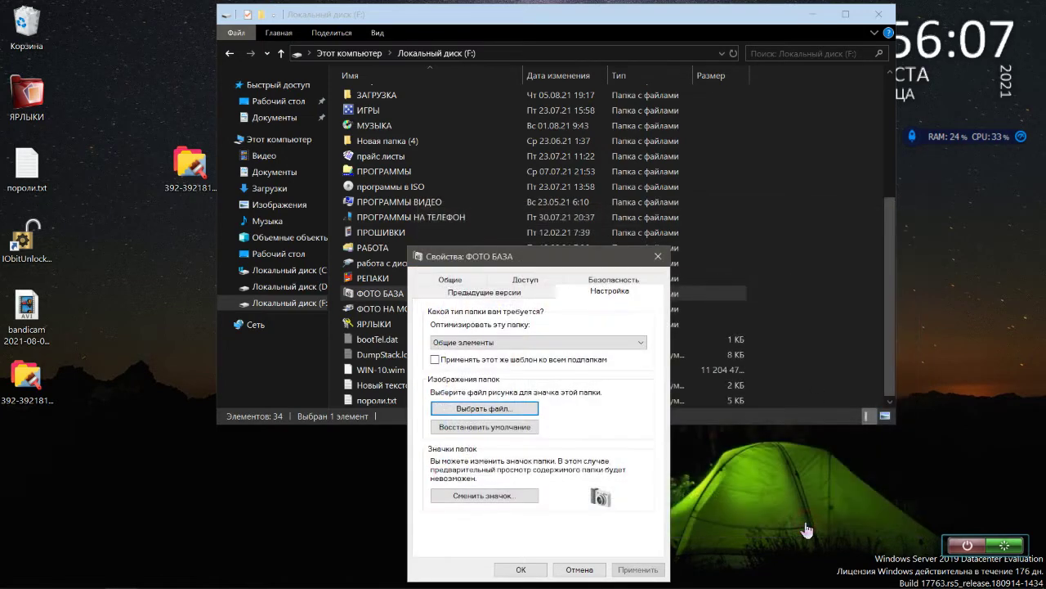
{"action": "left_click", "coordinate": [517, 497]}
{"action": "left_click", "coordinate": [704, 363]}
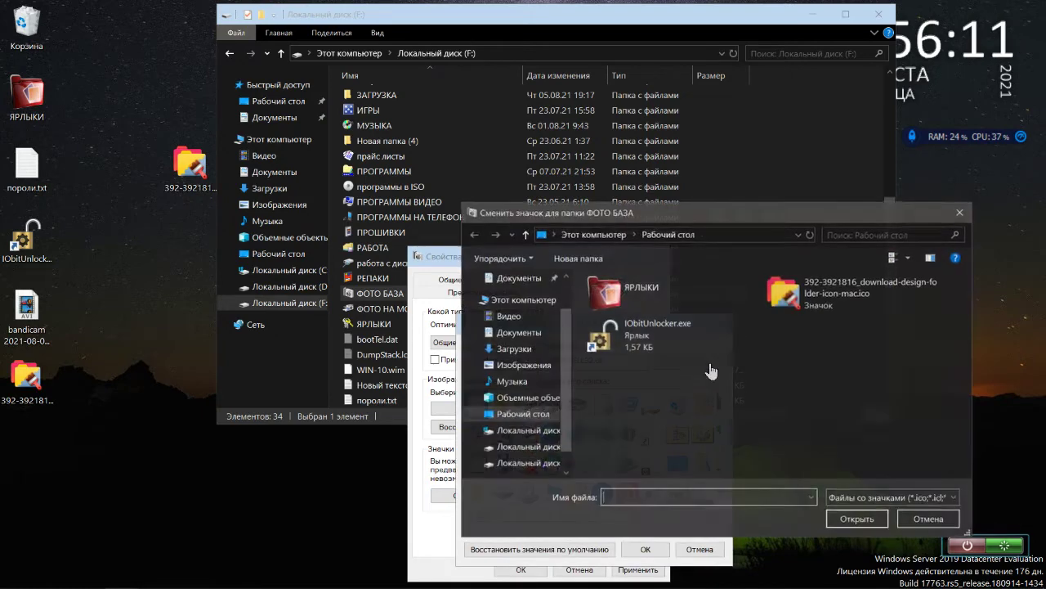
{"action": "left_click", "coordinate": [785, 293]}
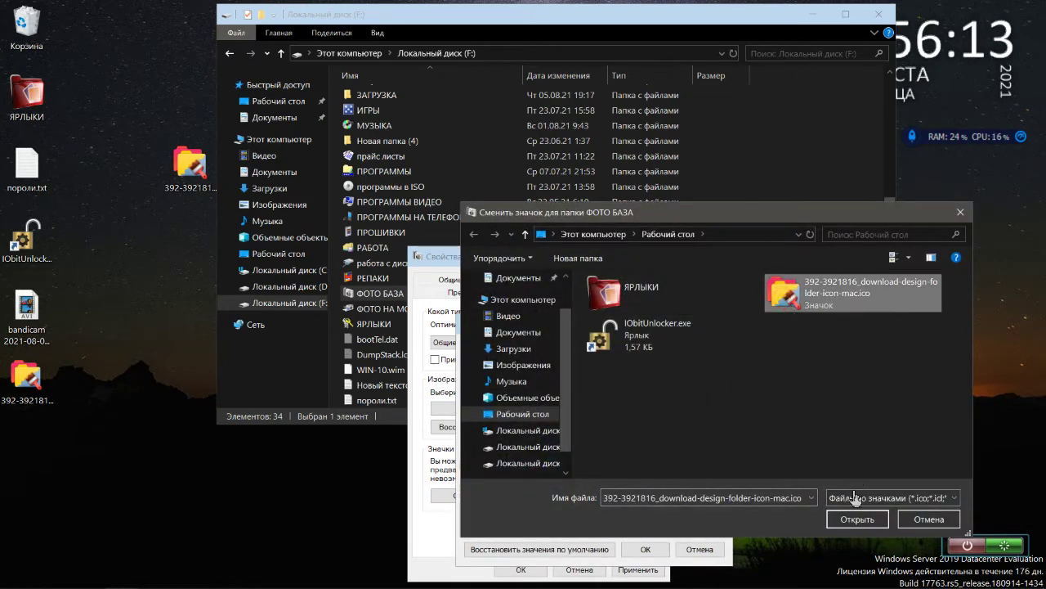
{"action": "left_click", "coordinate": [856, 519]}
{"action": "left_click", "coordinate": [654, 552]}
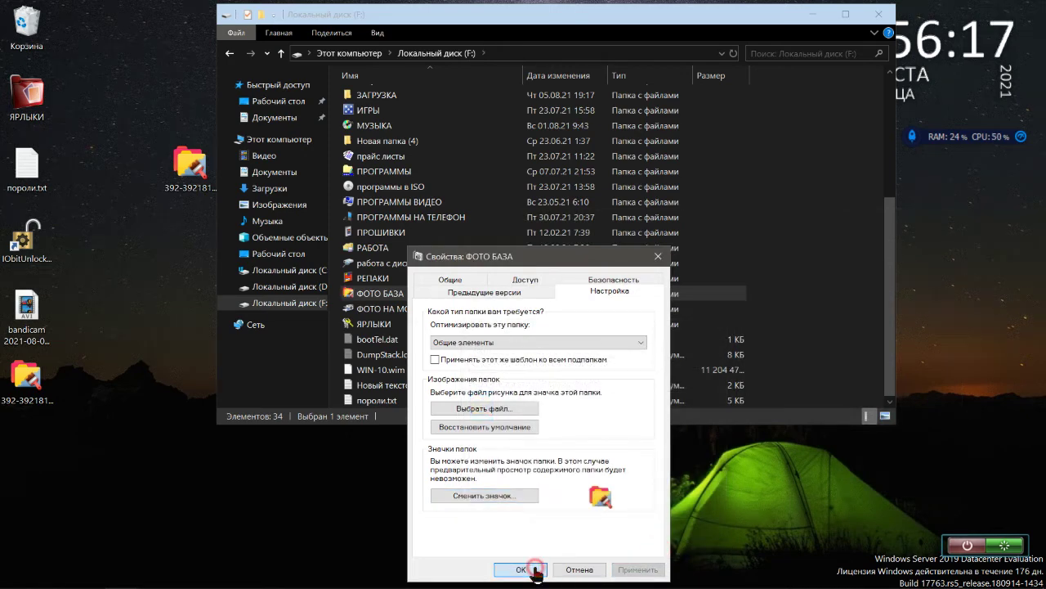
{"action": "left_click", "coordinate": [520, 569]}
{"action": "left_click_drag", "start_coordinate": [191, 164], "coordinate": [401, 299]}
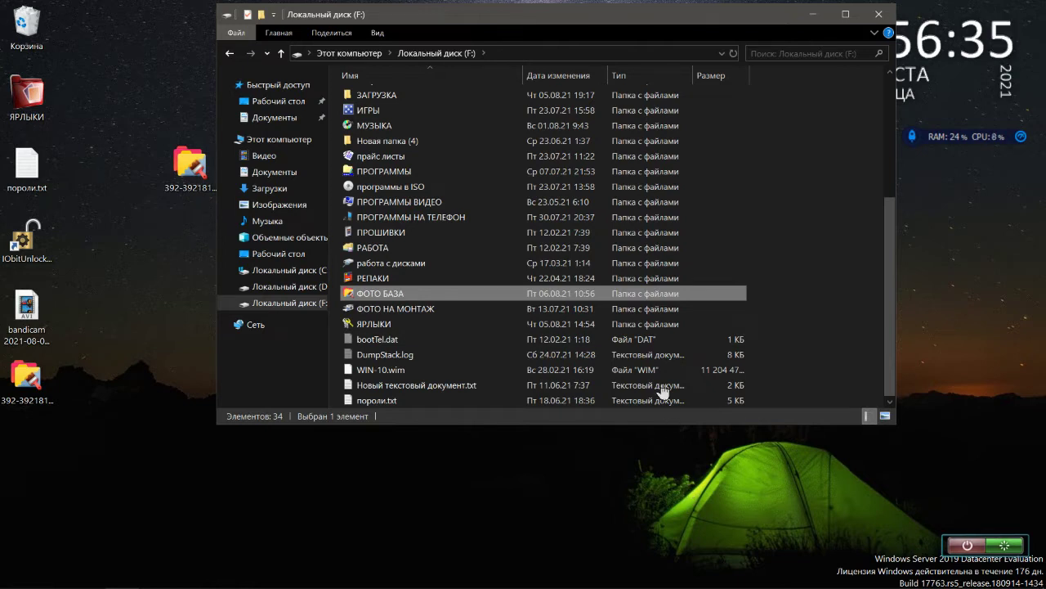
Open the Portable folder on drive F: and look through its list of program folders.
{"action": "scroll", "coordinate": [658, 376], "scroll_direction": "up", "scroll_amount": 4}
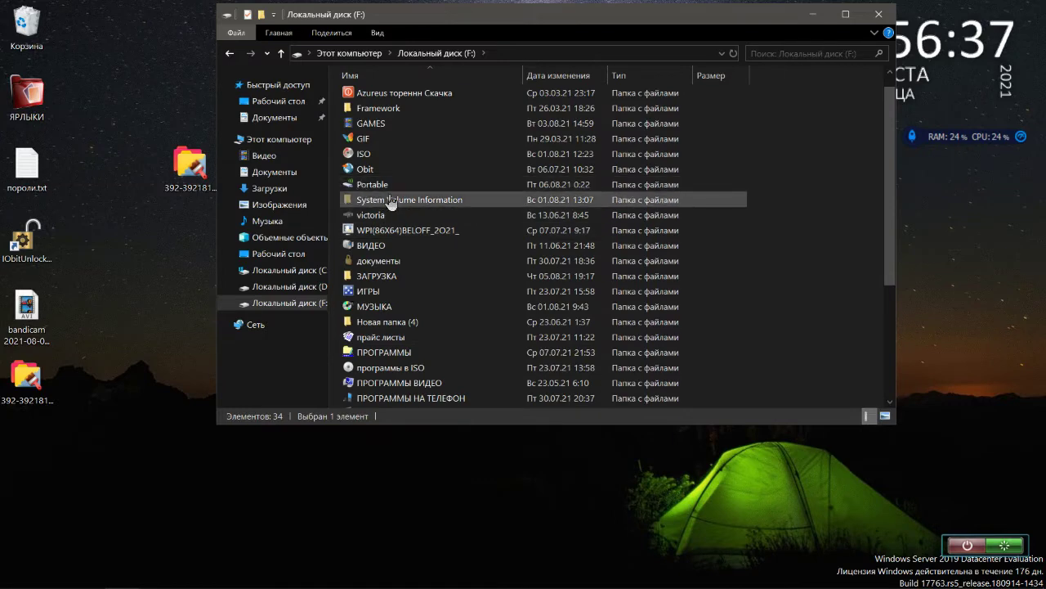
{"action": "double_click", "coordinate": [381, 184]}
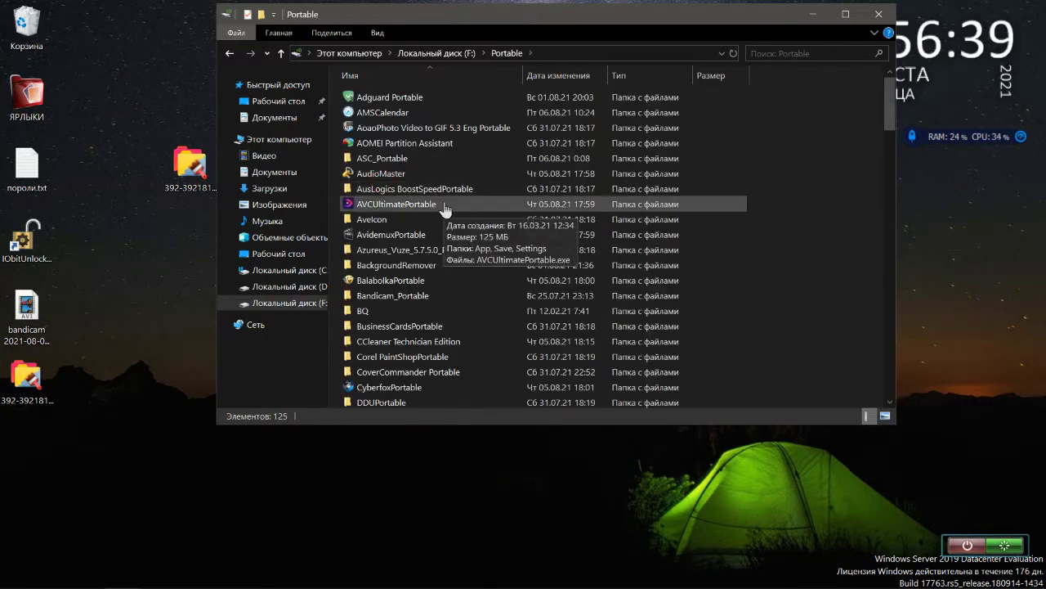
{"action": "scroll", "coordinate": [445, 210], "scroll_direction": "down", "scroll_amount": 20}
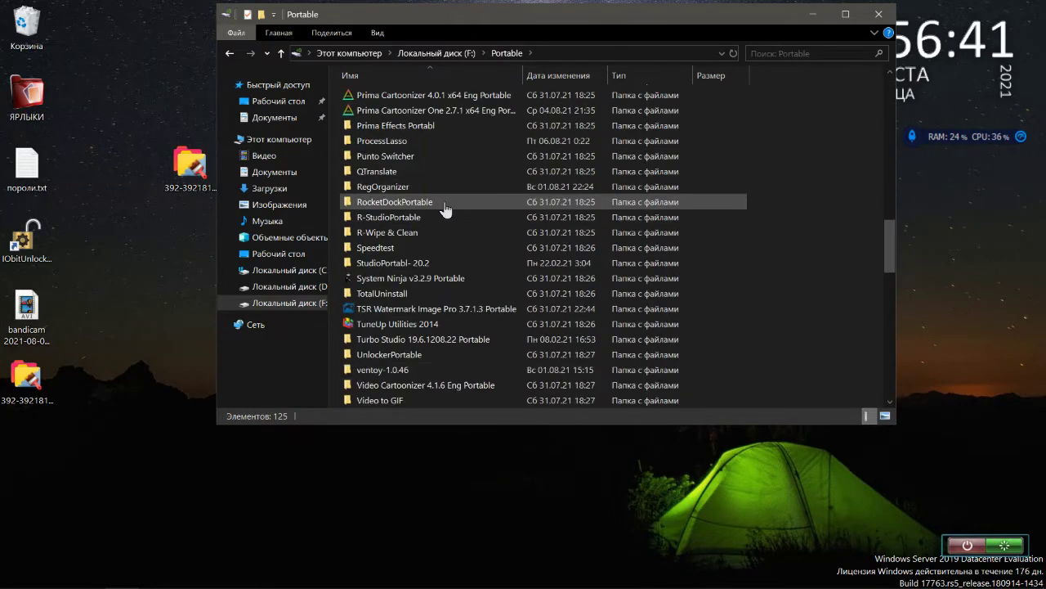
{"action": "scroll", "coordinate": [445, 210], "scroll_direction": "down", "scroll_amount": 6}
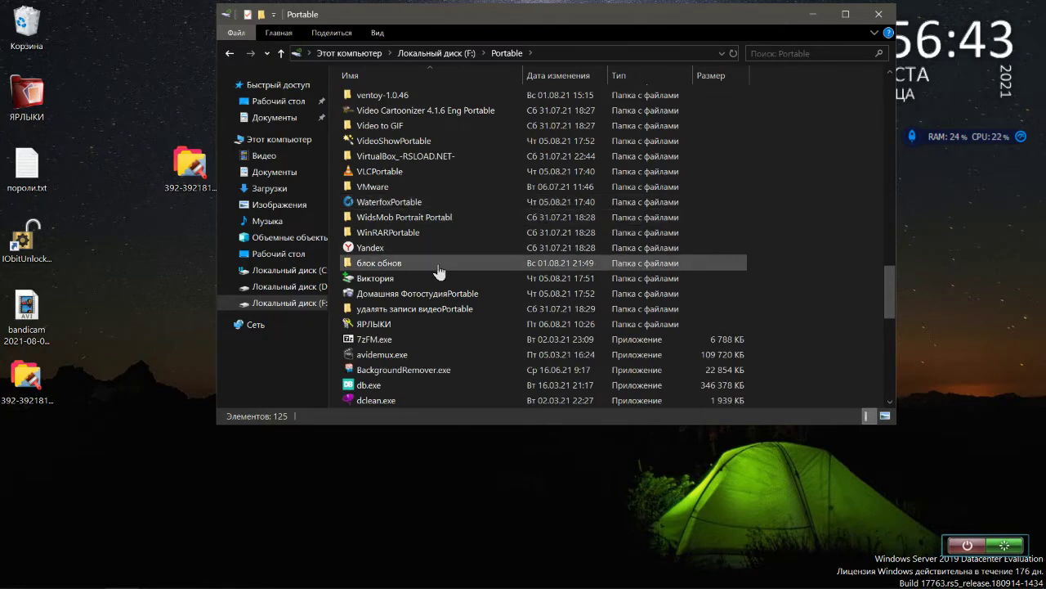
{"action": "scroll", "coordinate": [439, 270], "scroll_direction": "up", "scroll_amount": 1}
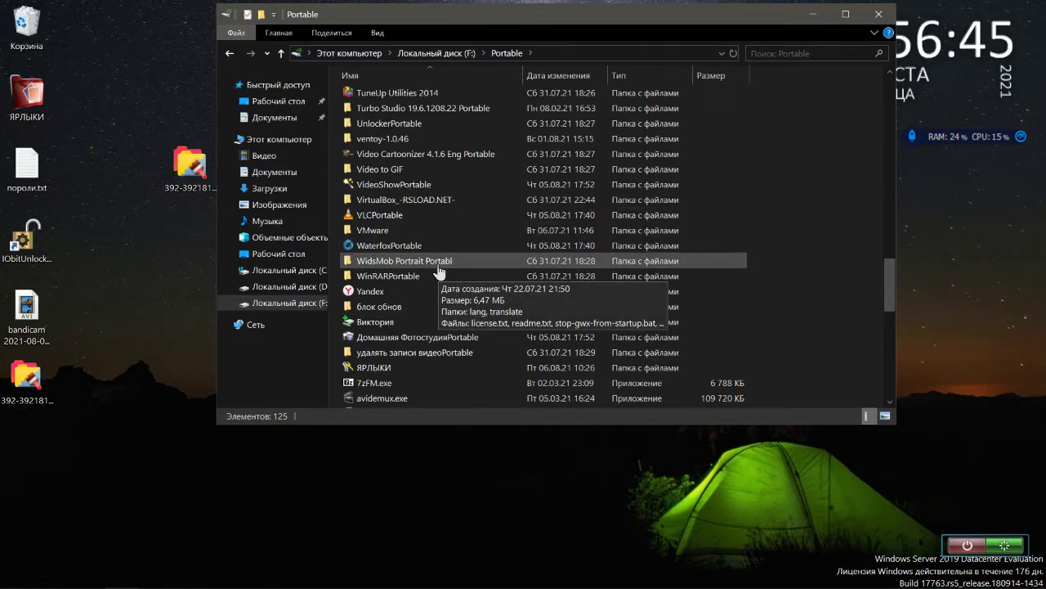
Look inside the App folder of VirtualBox_-RSLOAD.NET- and return to the Portable folder.
{"action": "double_click", "coordinate": [433, 202]}
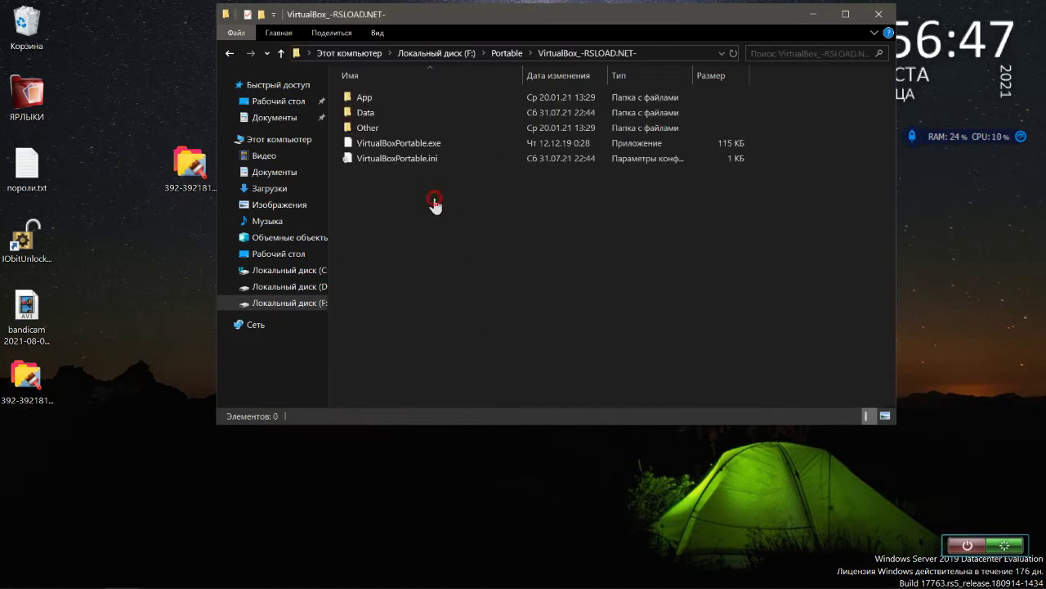
{"action": "double_click", "coordinate": [399, 96]}
{"action": "double_click", "coordinate": [398, 98]}
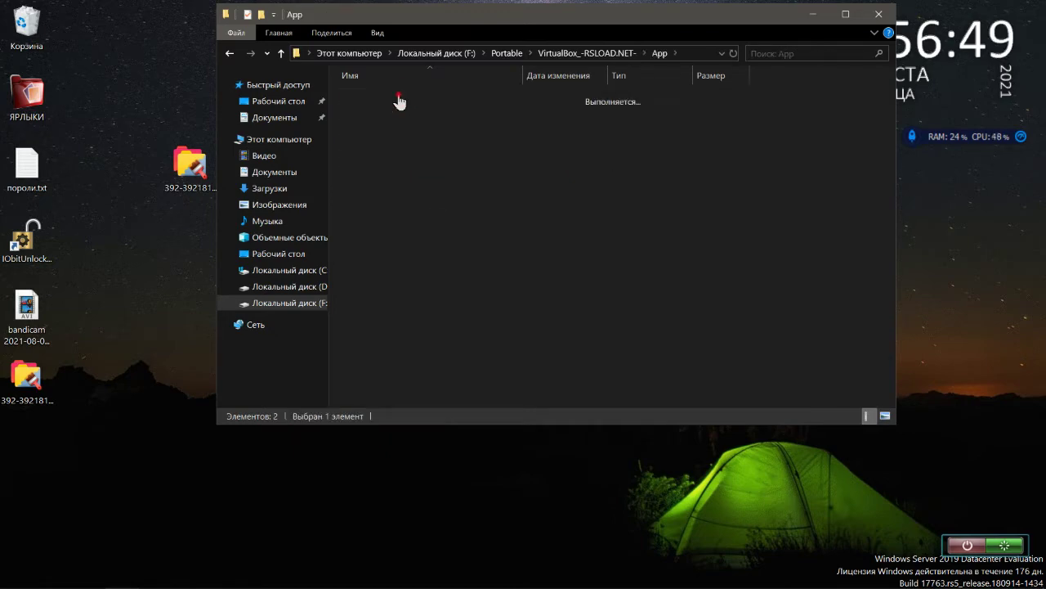
{"action": "left_click", "coordinate": [279, 53]}
{"action": "left_click", "coordinate": [279, 53]}
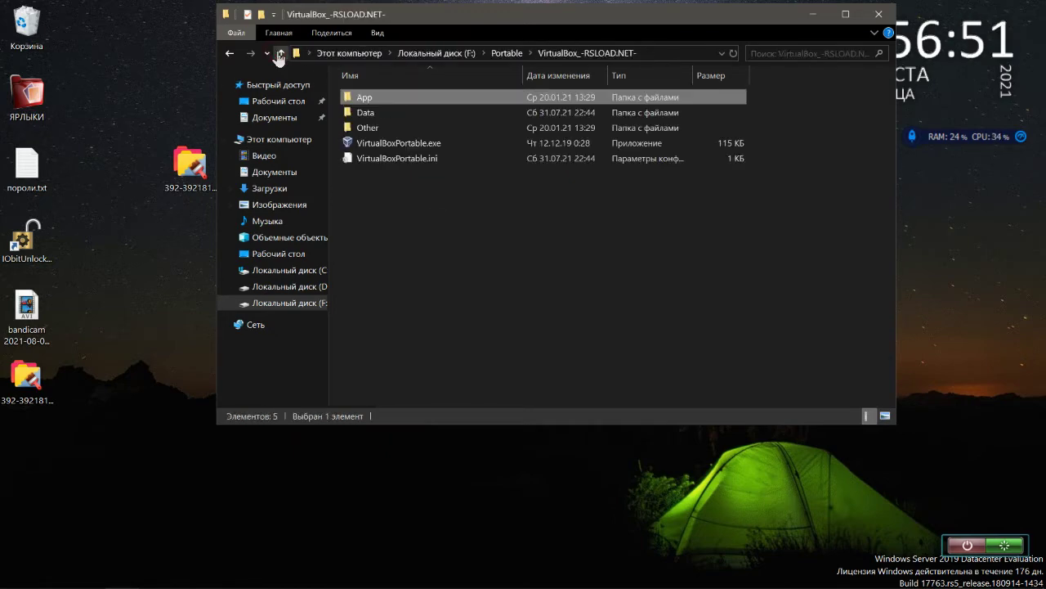
{"action": "left_click", "coordinate": [279, 54]}
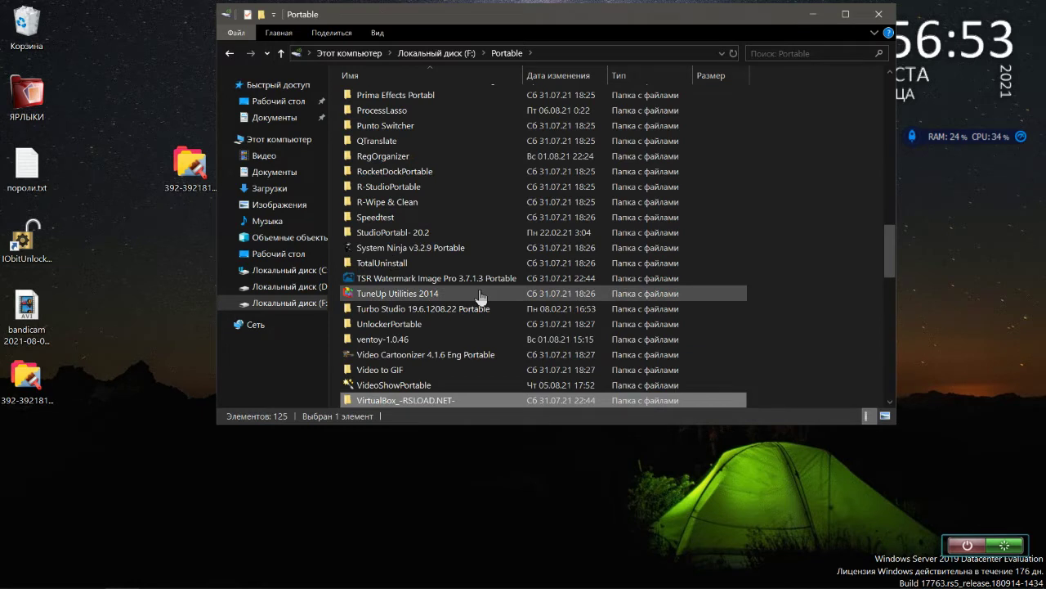
Look at the Unlocker program files within UnlockerPortable's App folder and return to the Portable folder.
{"action": "scroll", "coordinate": [481, 293], "scroll_direction": "down", "scroll_amount": 1}
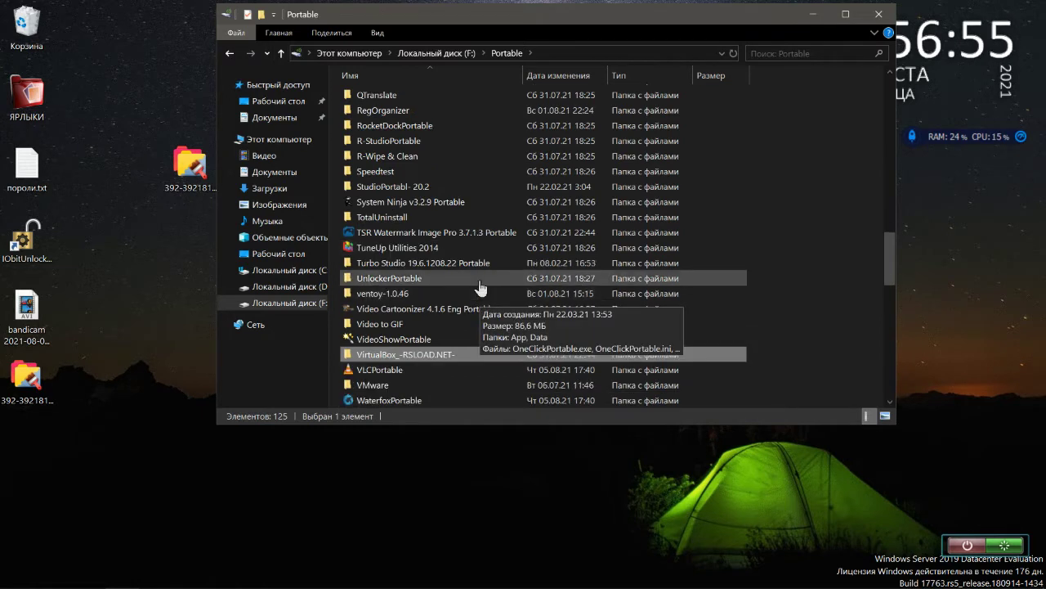
{"action": "double_click", "coordinate": [480, 287]}
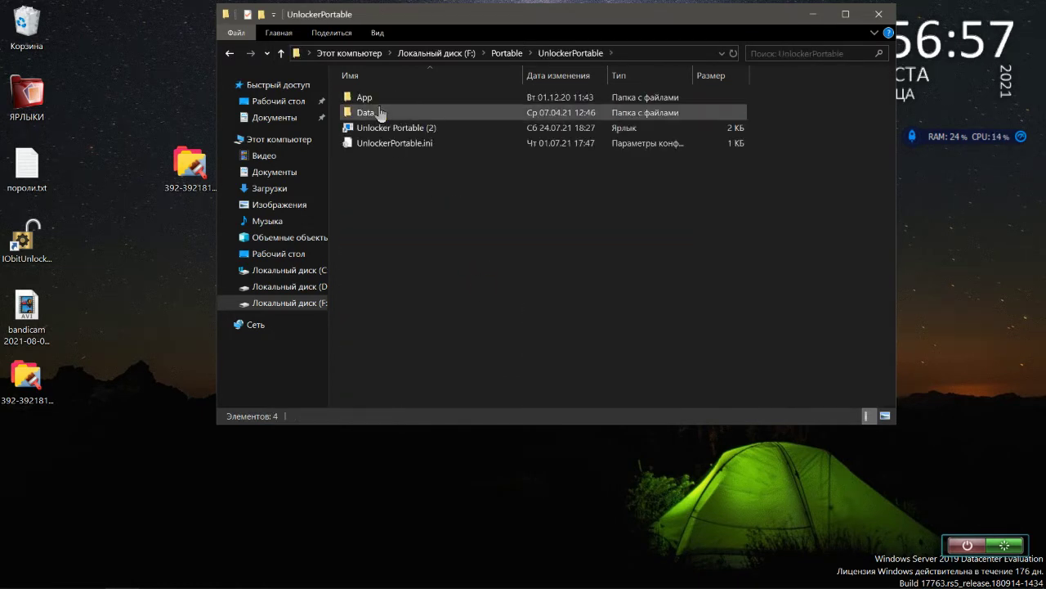
{"action": "double_click", "coordinate": [374, 99]}
{"action": "double_click", "coordinate": [380, 98]}
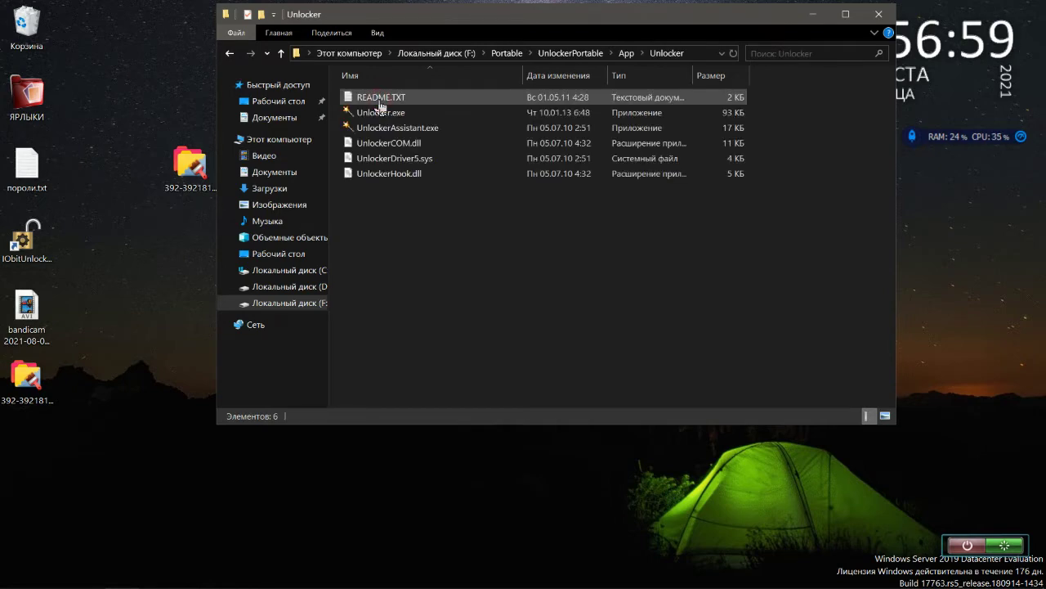
{"action": "left_click", "coordinate": [282, 62]}
{"action": "left_click", "coordinate": [282, 62]}
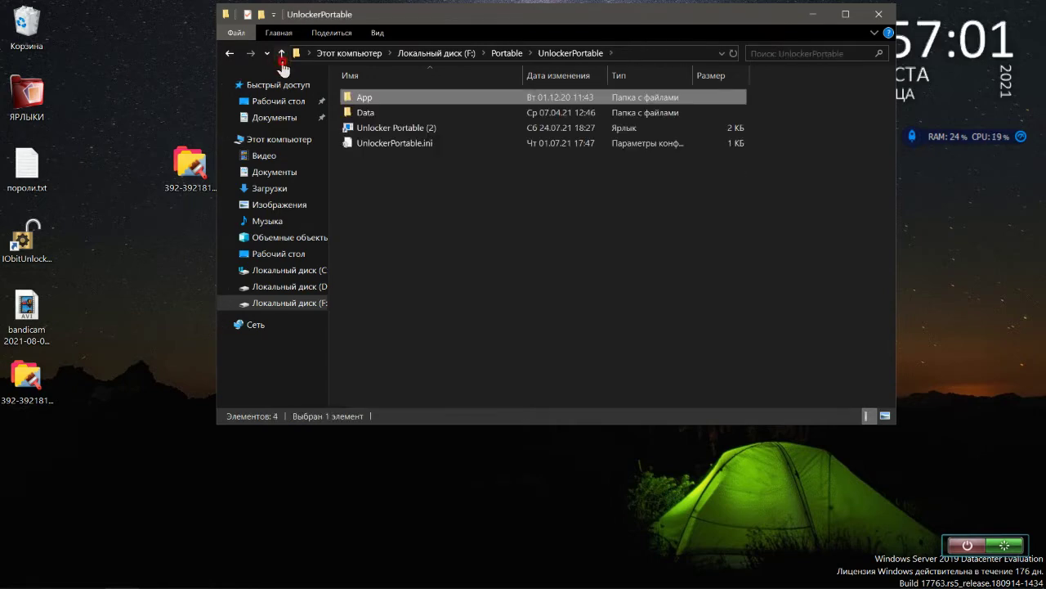
{"action": "left_click", "coordinate": [282, 62]}
Look for icon files in the R-Wipe & Clean folder's App\AppInfo\Launcher subfolders and return to its App folder.
{"action": "scroll", "coordinate": [442, 246], "scroll_direction": "down", "scroll_amount": 1}
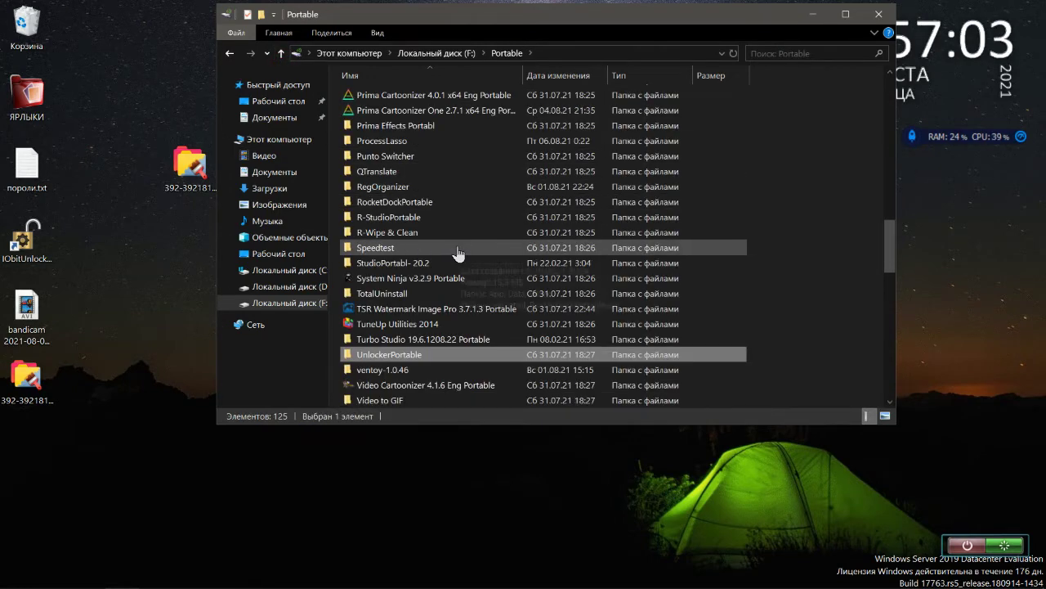
{"action": "mouse_move", "coordinate": [458, 253]}
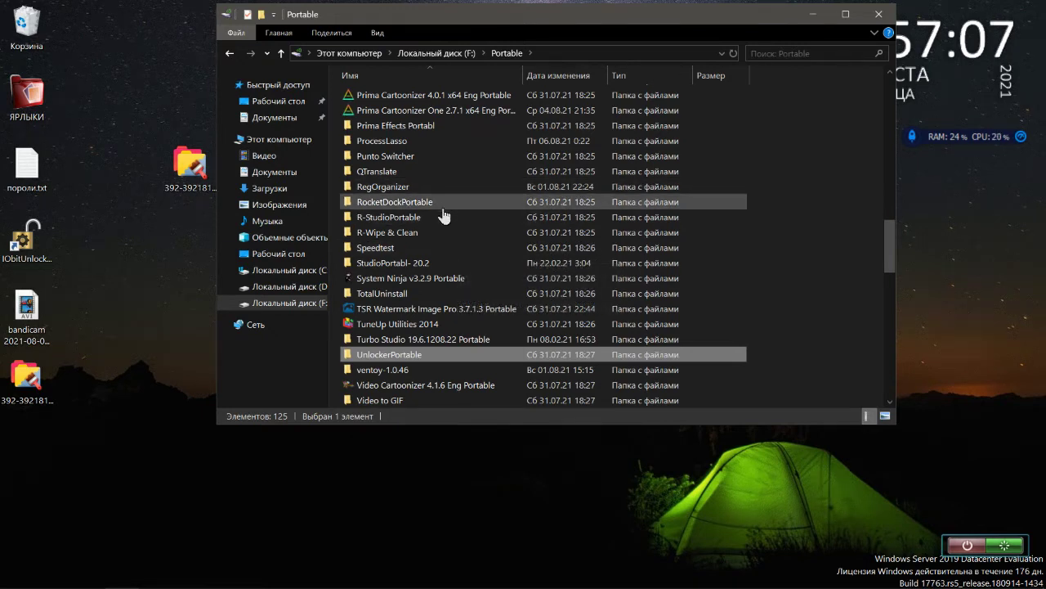
{"action": "double_click", "coordinate": [438, 233]}
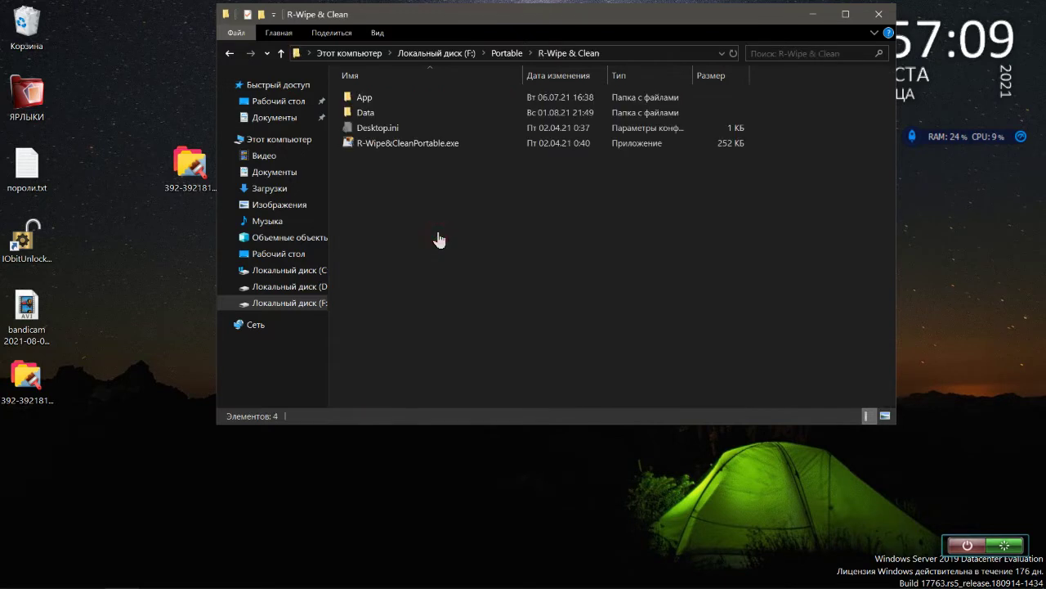
{"action": "double_click", "coordinate": [366, 100]}
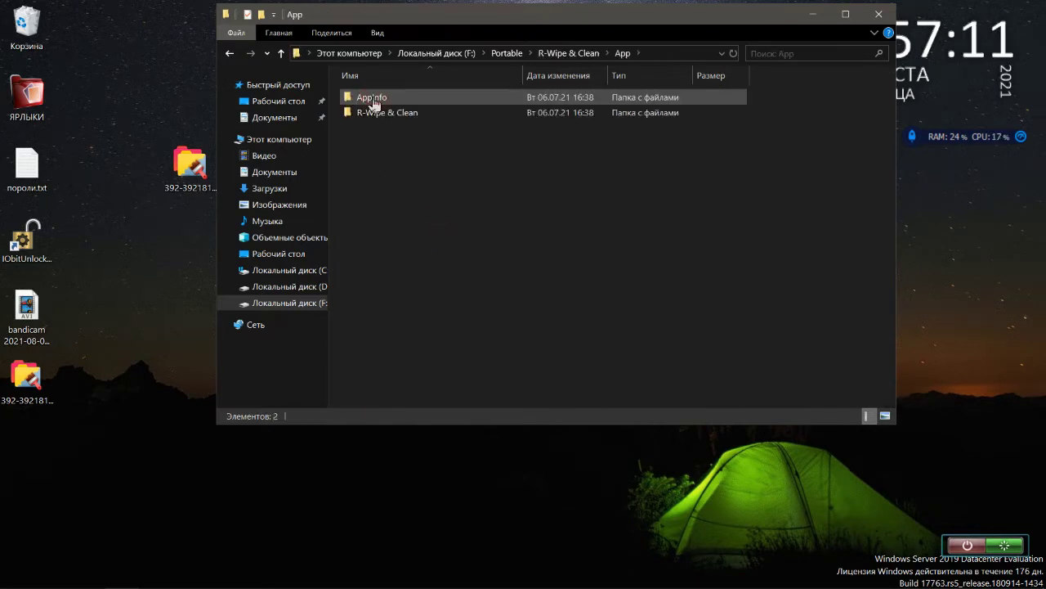
{"action": "double_click", "coordinate": [369, 100]}
{"action": "double_click", "coordinate": [374, 99]}
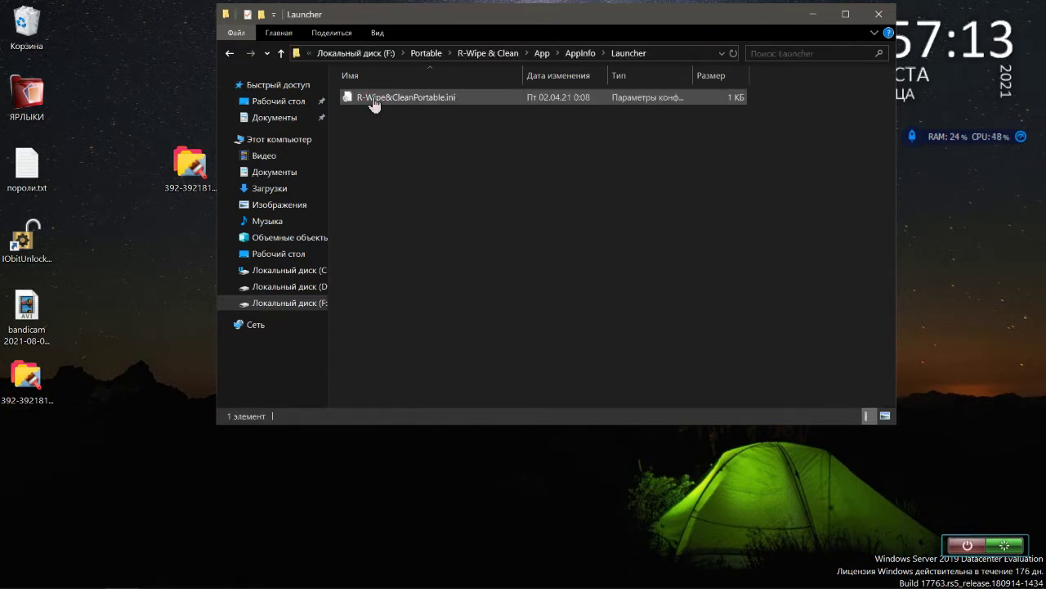
{"action": "left_click", "coordinate": [281, 54]}
{"action": "left_click", "coordinate": [281, 54]}
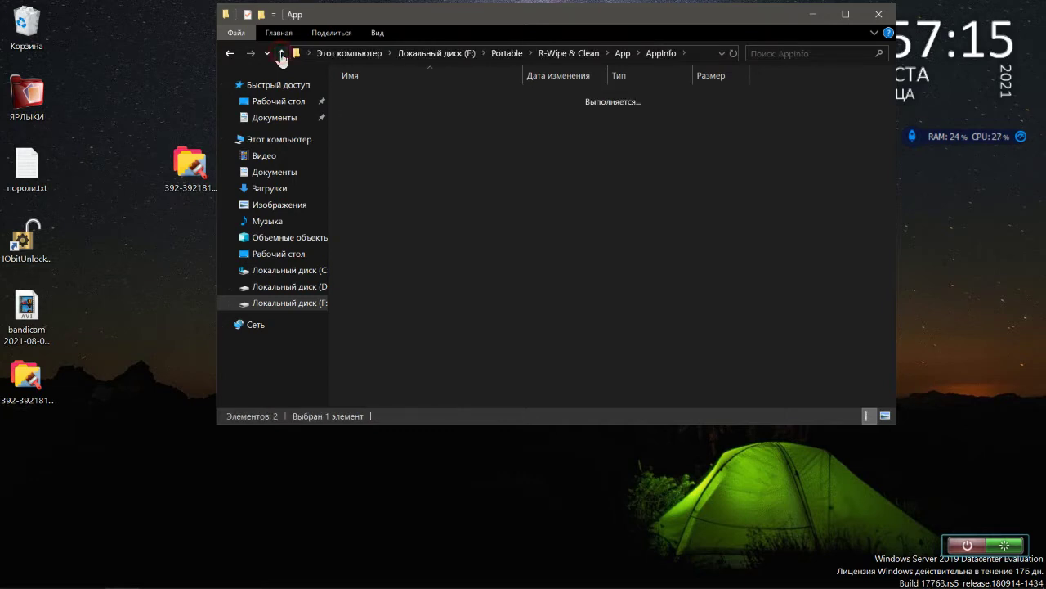
Look through the R-Wipe & Clean folder inside App to locate main.ico and return to the Portable folder.
{"action": "double_click", "coordinate": [364, 113]}
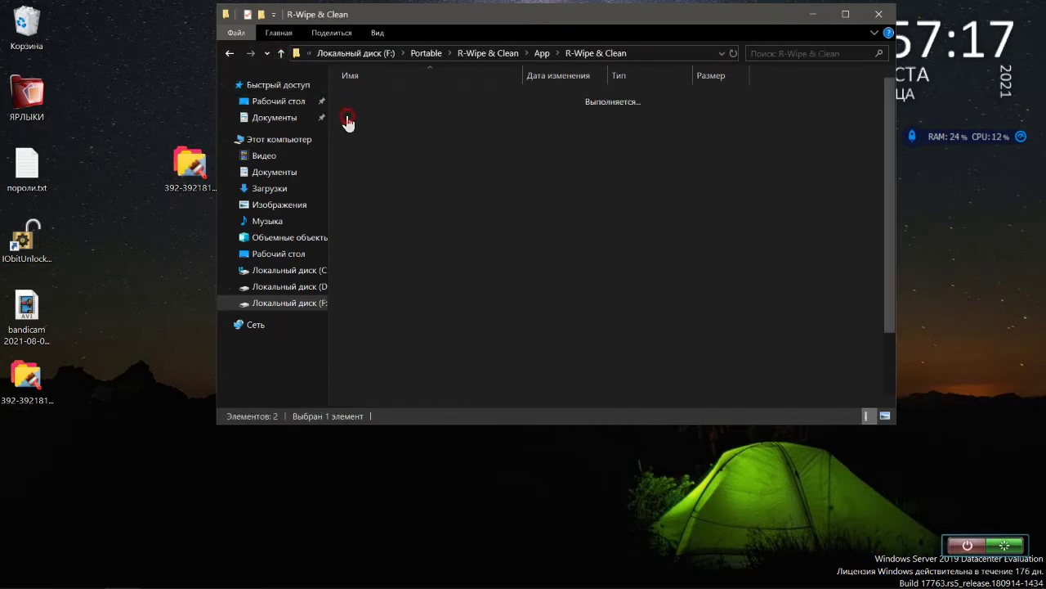
{"action": "scroll", "coordinate": [447, 107], "scroll_direction": "down", "scroll_amount": 2}
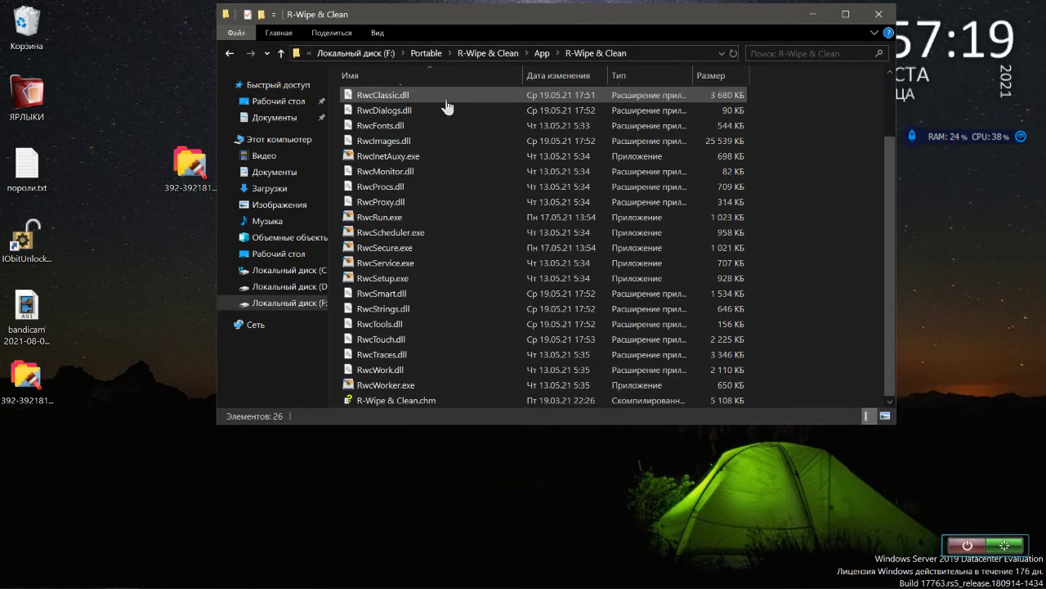
{"action": "mouse_move", "coordinate": [447, 107]}
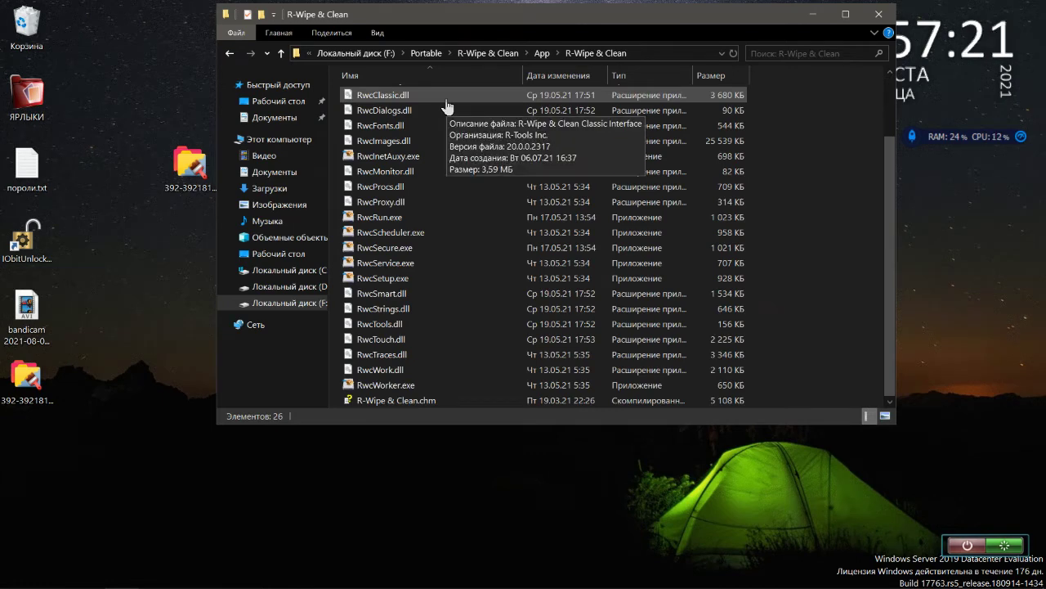
{"action": "scroll", "coordinate": [447, 107], "scroll_direction": "up", "scroll_amount": 2}
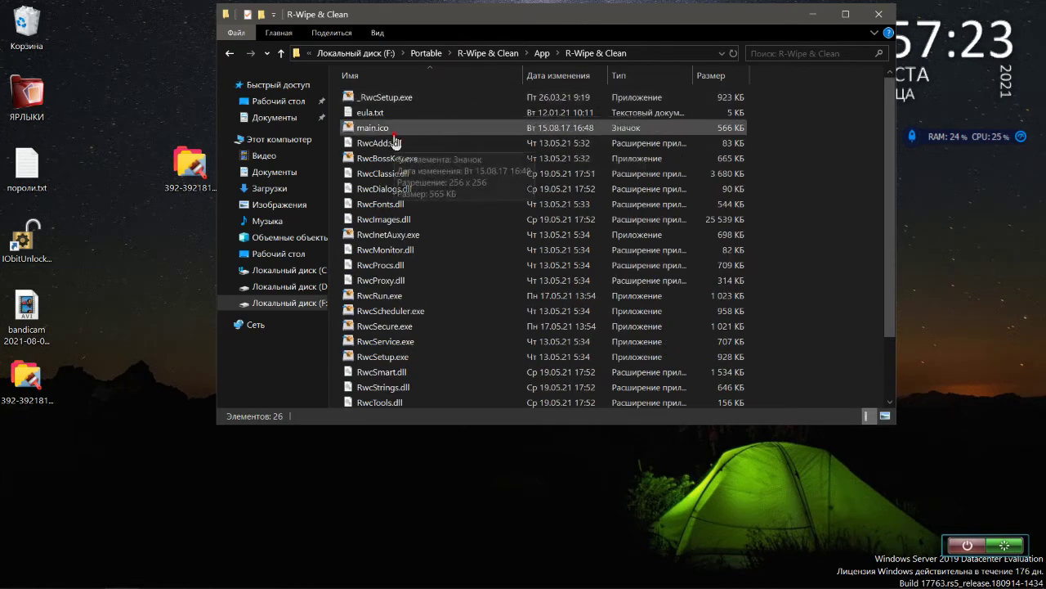
{"action": "left_click", "coordinate": [417, 128]}
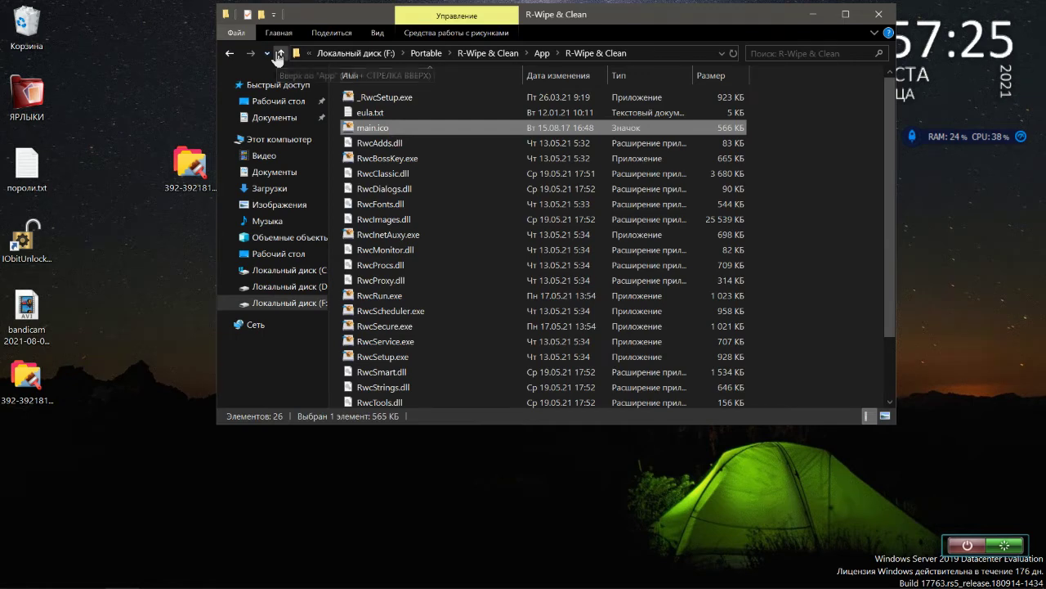
{"action": "left_click", "coordinate": [278, 54]}
{"action": "left_click", "coordinate": [278, 54]}
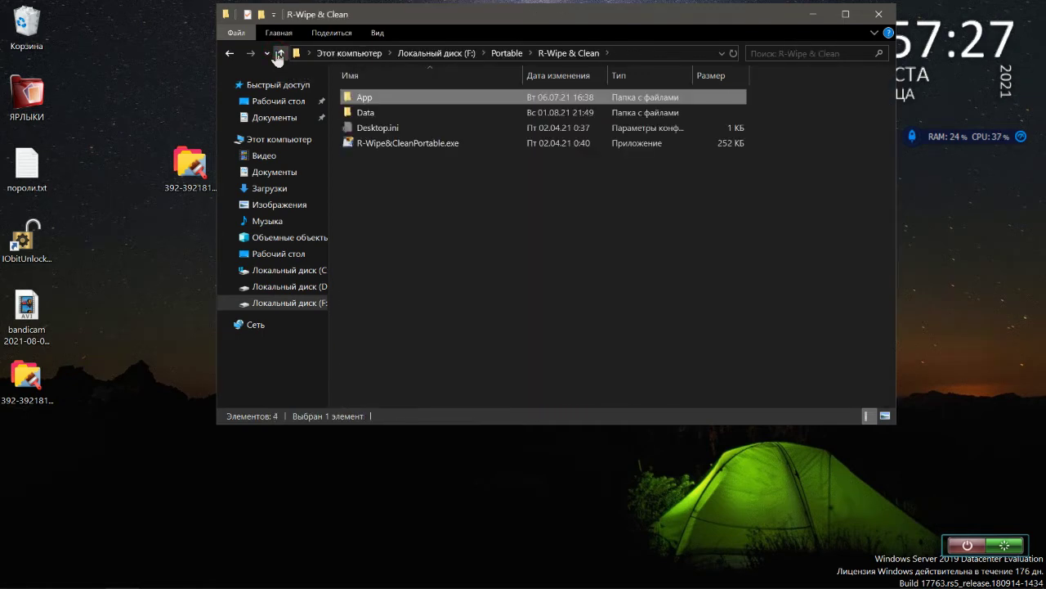
{"action": "left_click", "coordinate": [278, 54]}
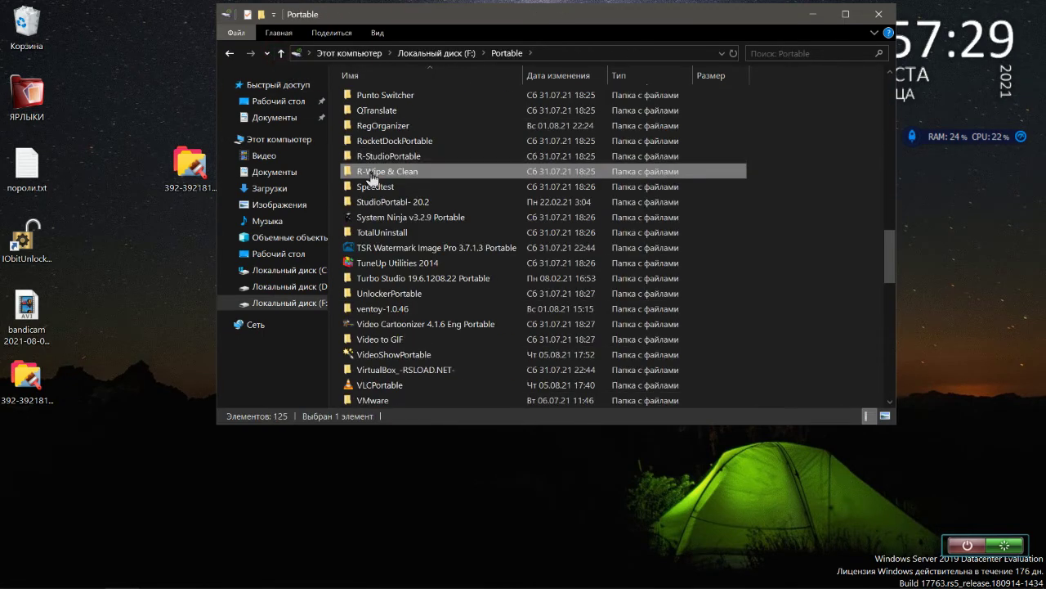
In the R-Wipe & Clean folder's properties, choose main.ico from App\R-Wipe & Clean as the folder picture.
{"action": "right_click", "coordinate": [372, 176]}
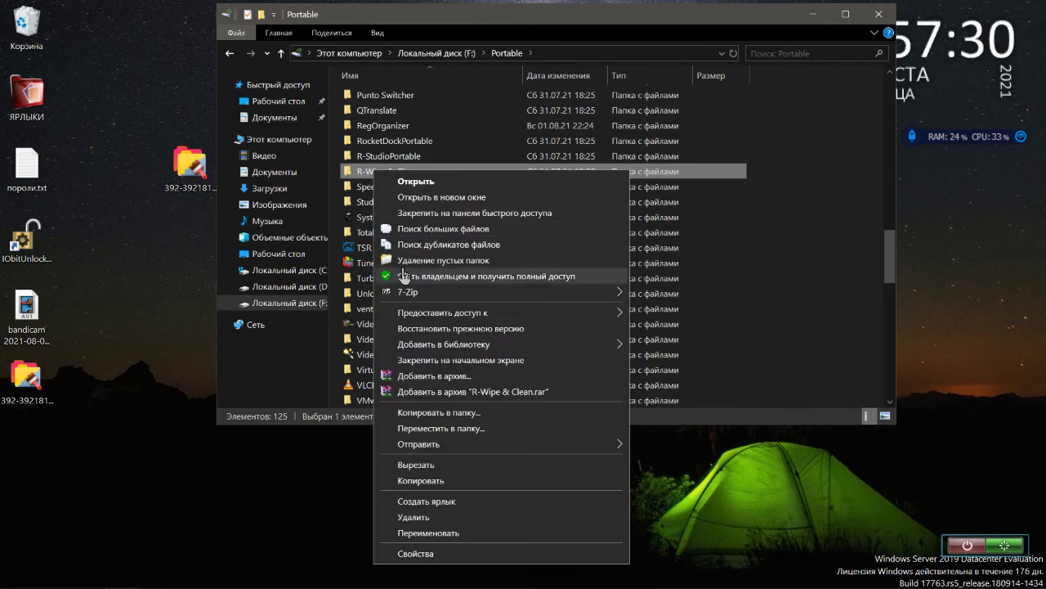
{"action": "left_click", "coordinate": [425, 554]}
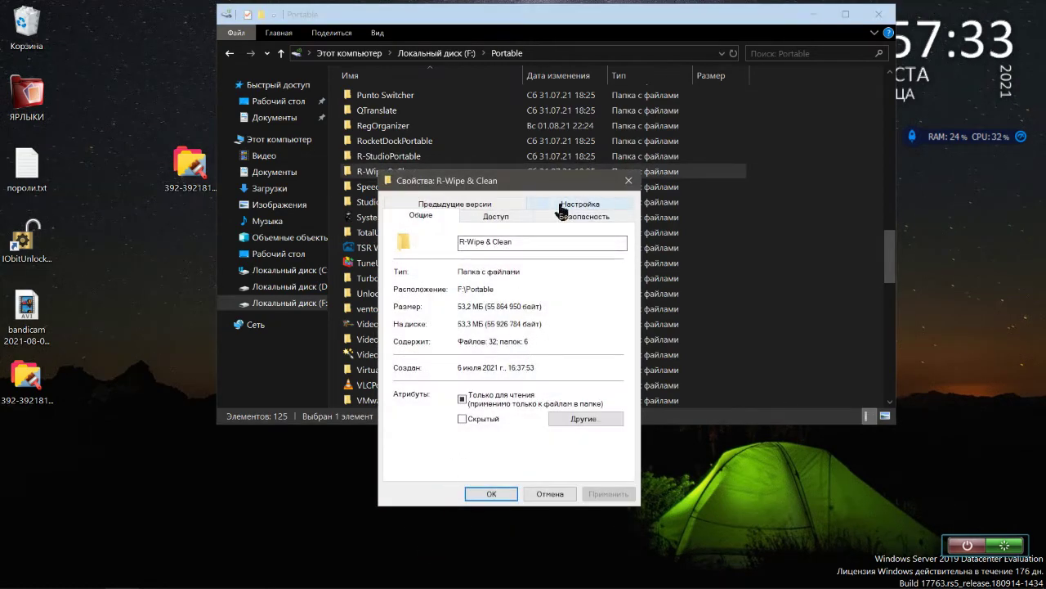
{"action": "left_click", "coordinate": [561, 209]}
{"action": "left_click", "coordinate": [490, 334]}
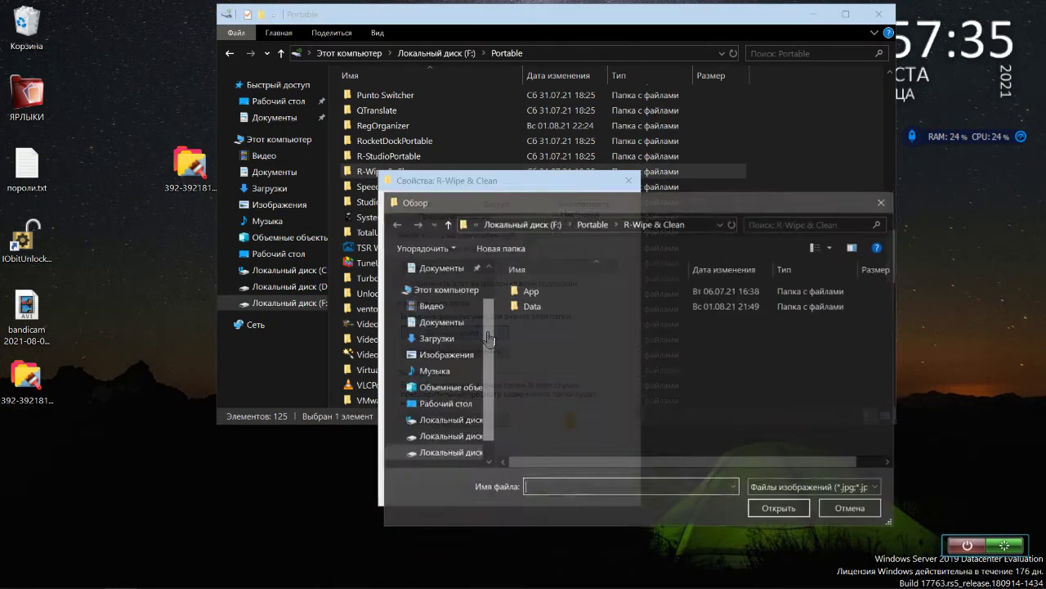
{"action": "double_click", "coordinate": [527, 292]}
{"action": "double_click", "coordinate": [532, 306]}
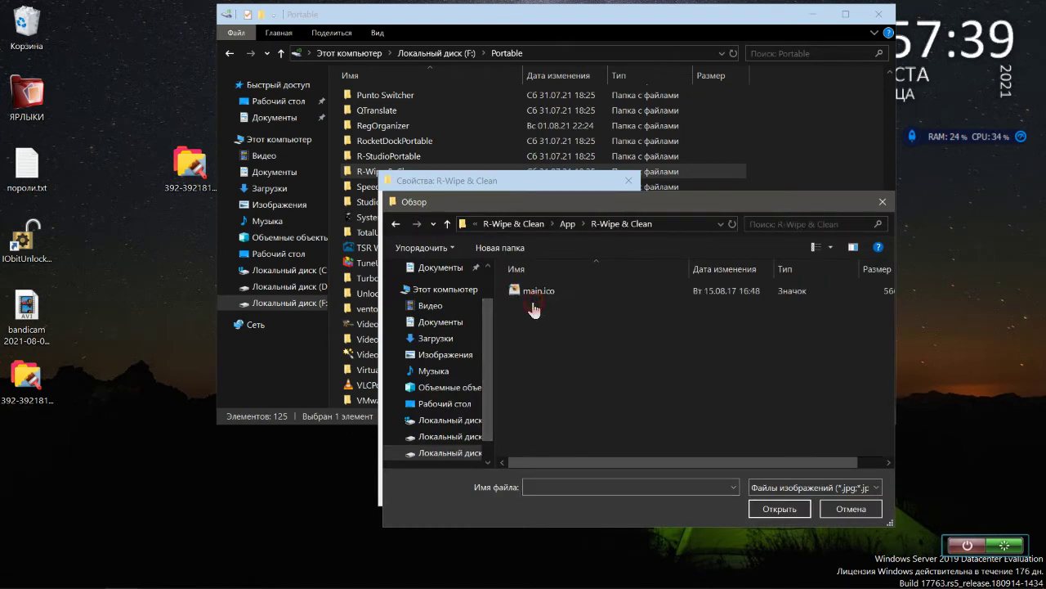
{"action": "left_click", "coordinate": [537, 292]}
{"action": "left_click", "coordinate": [769, 511]}
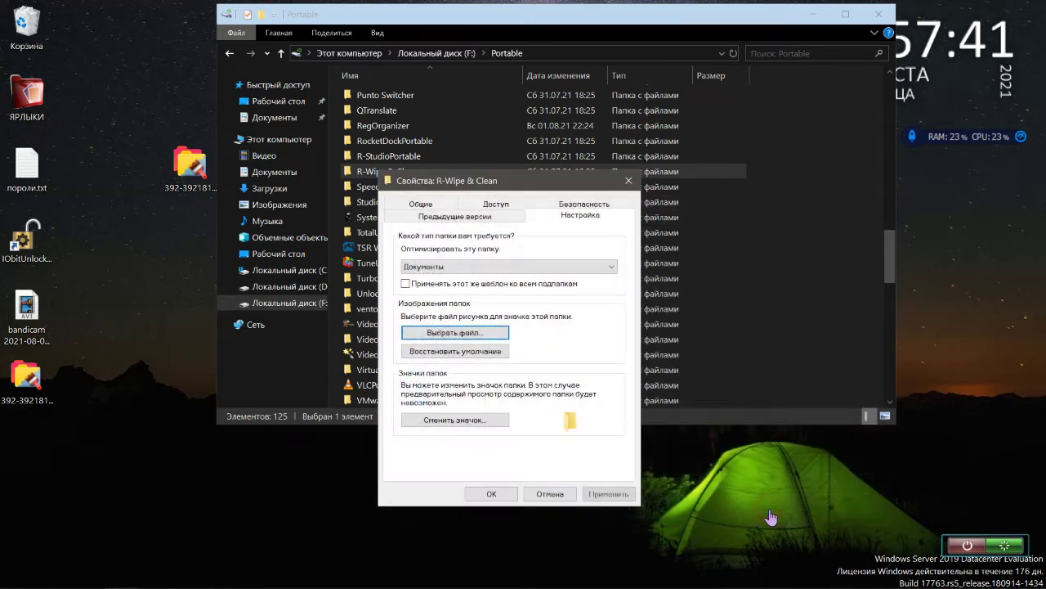
Change the R-Wipe & Clean folder's icon to main.ico from App\R-Wipe & Clean and confirm the properties.
{"action": "left_click", "coordinate": [470, 420]}
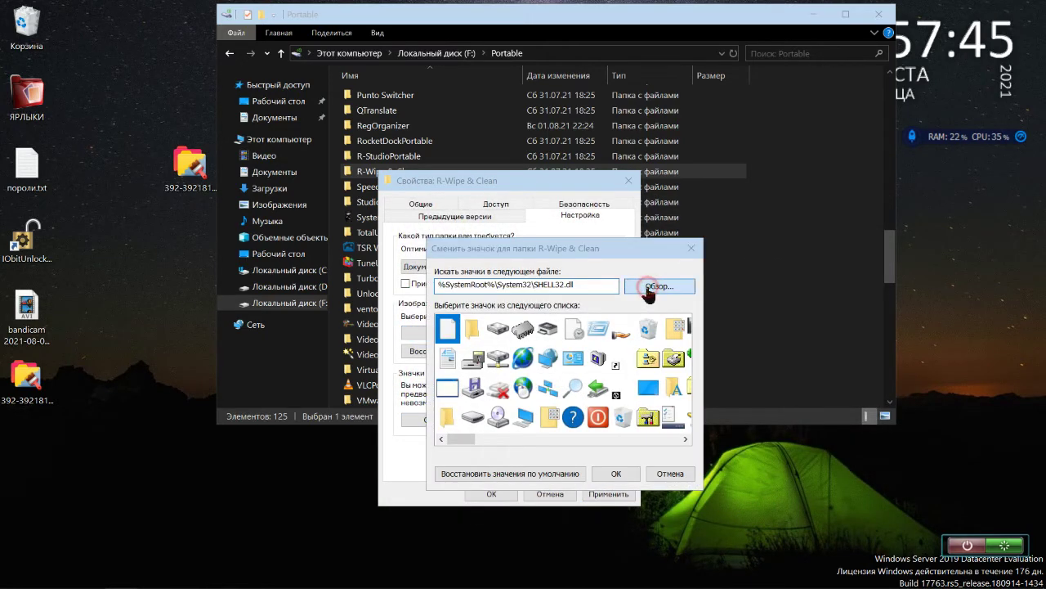
{"action": "left_click", "coordinate": [651, 289]}
{"action": "left_click", "coordinate": [642, 317]}
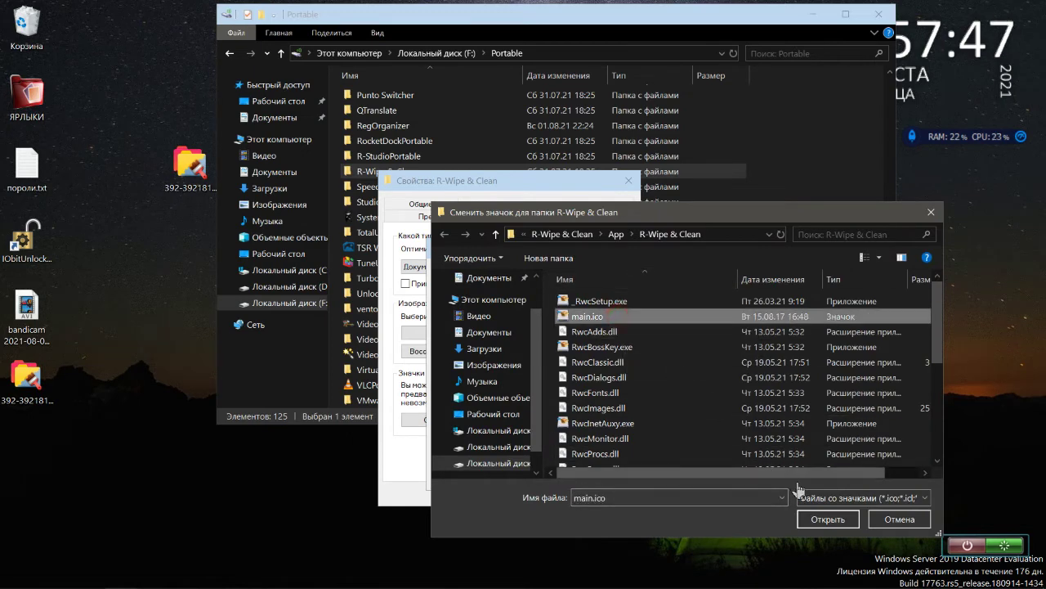
{"action": "left_click", "coordinate": [827, 518]}
{"action": "left_click", "coordinate": [617, 475]}
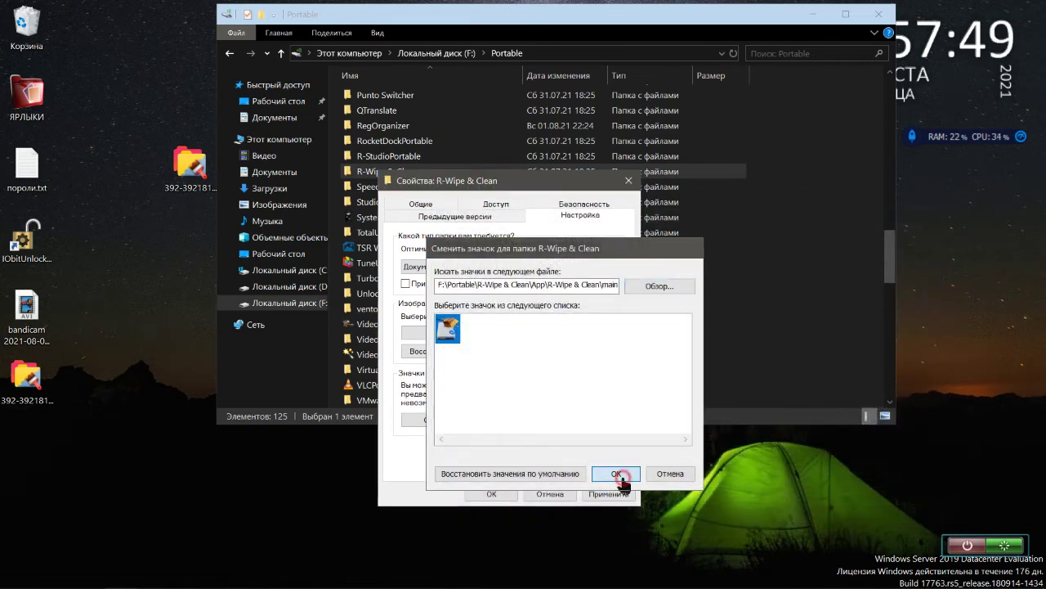
{"action": "left_click", "coordinate": [609, 494]}
{"action": "left_click", "coordinate": [492, 495]}
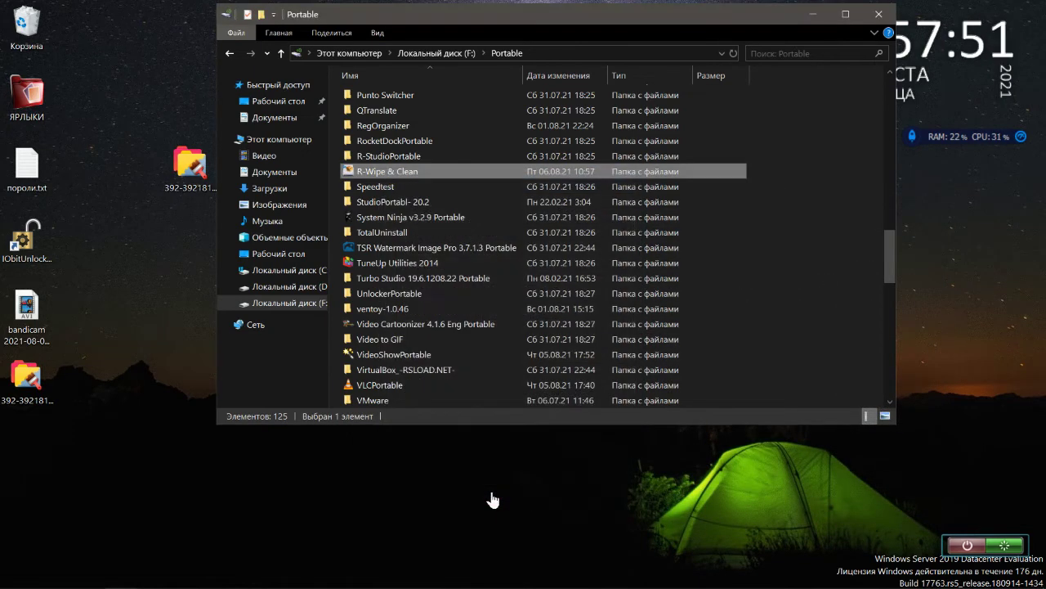
Look inside the Speedtest folder's App\AppInfo subfolder for an icon file and return to the Portable folder.
{"action": "double_click", "coordinate": [426, 188]}
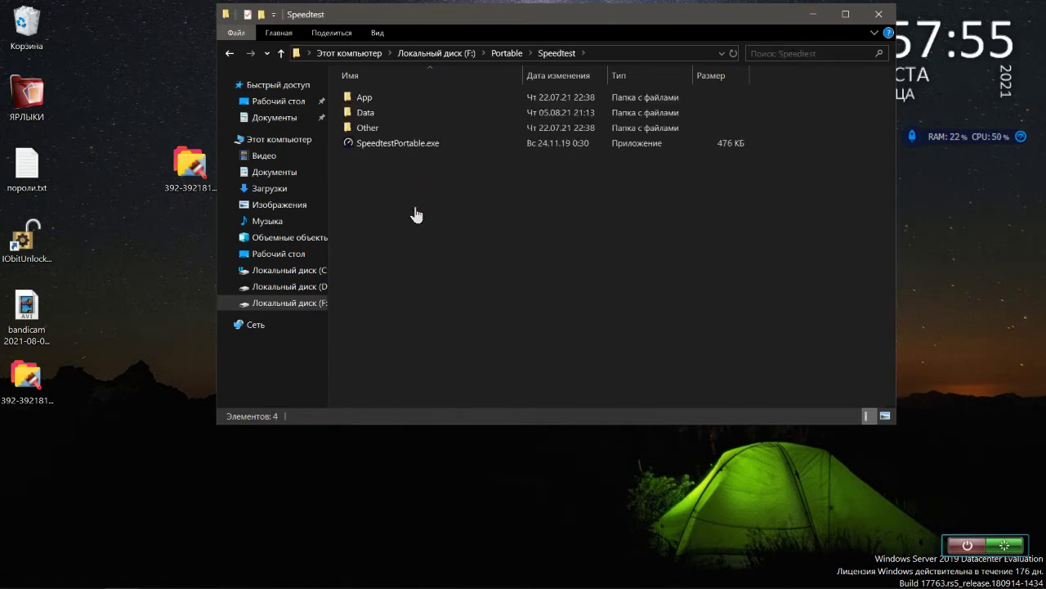
{"action": "double_click", "coordinate": [366, 98]}
{"action": "left_click", "coordinate": [372, 98]}
{"action": "double_click", "coordinate": [372, 98]}
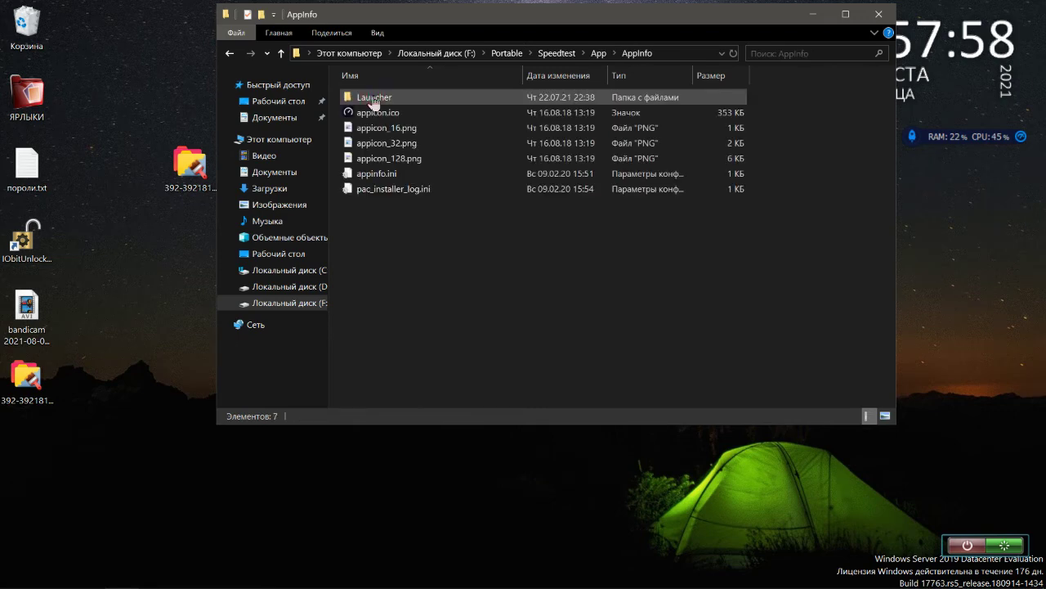
{"action": "left_click", "coordinate": [279, 51]}
{"action": "left_click", "coordinate": [280, 54]}
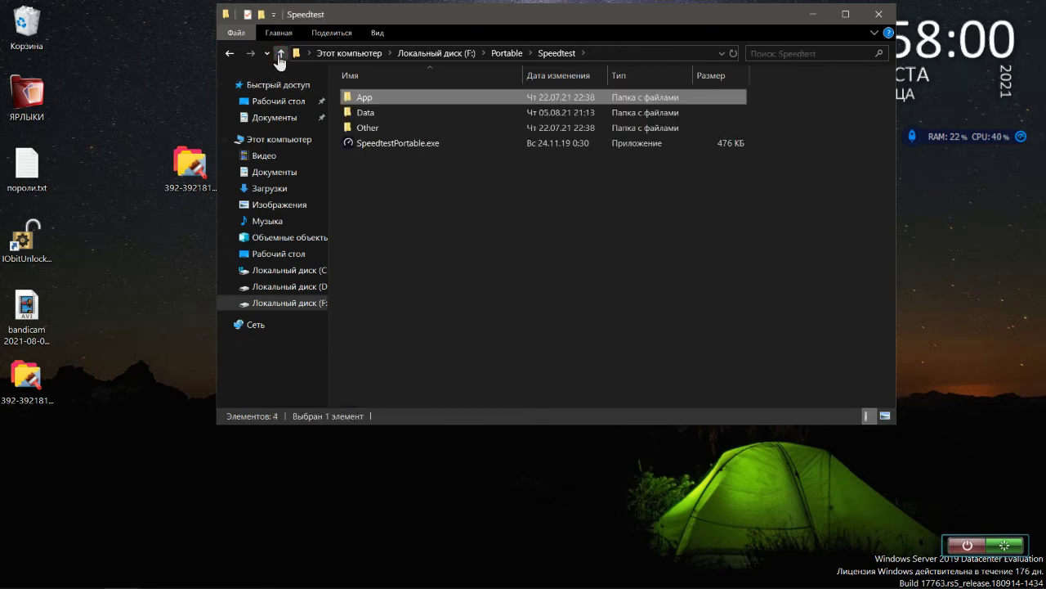
{"action": "left_click", "coordinate": [281, 54]}
{"action": "scroll", "coordinate": [372, 178], "scroll_direction": "down", "scroll_amount": 4}
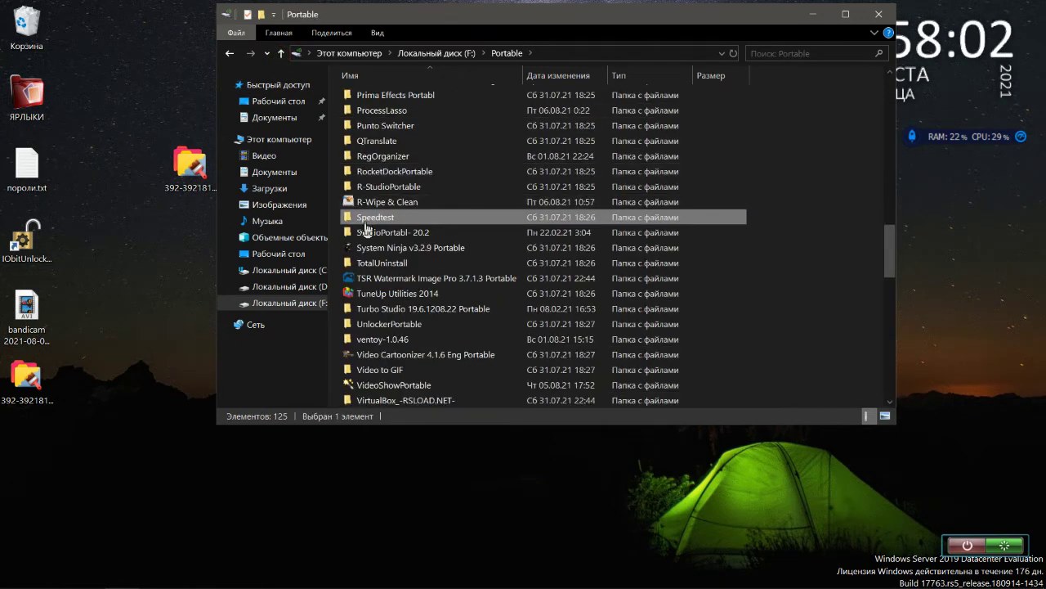
Open the Speedtest folder's customization properties and start browsing for a new folder icon file.
{"action": "right_click", "coordinate": [365, 219]}
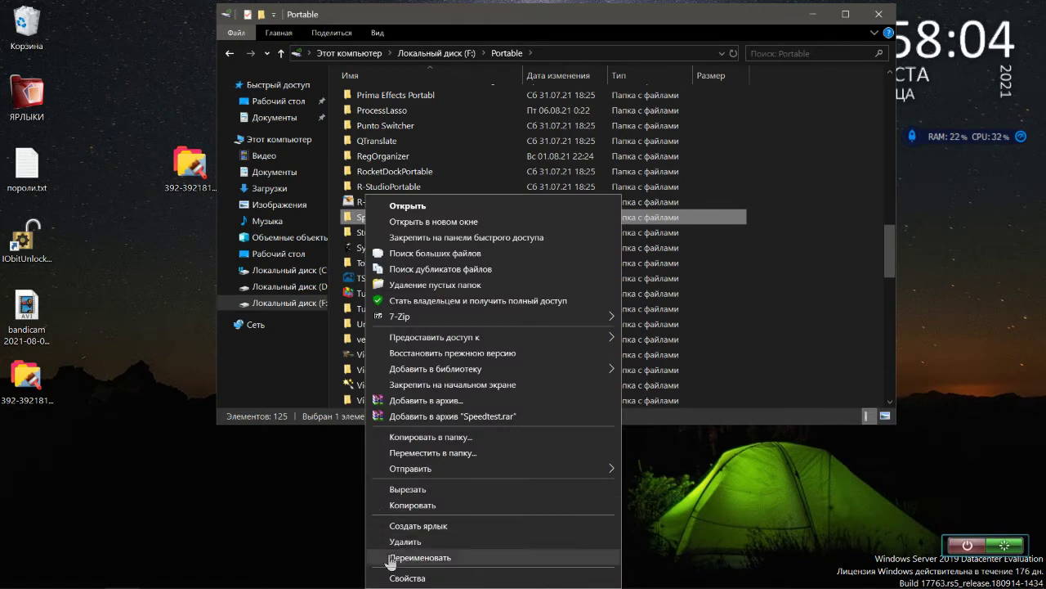
{"action": "left_click", "coordinate": [407, 578]}
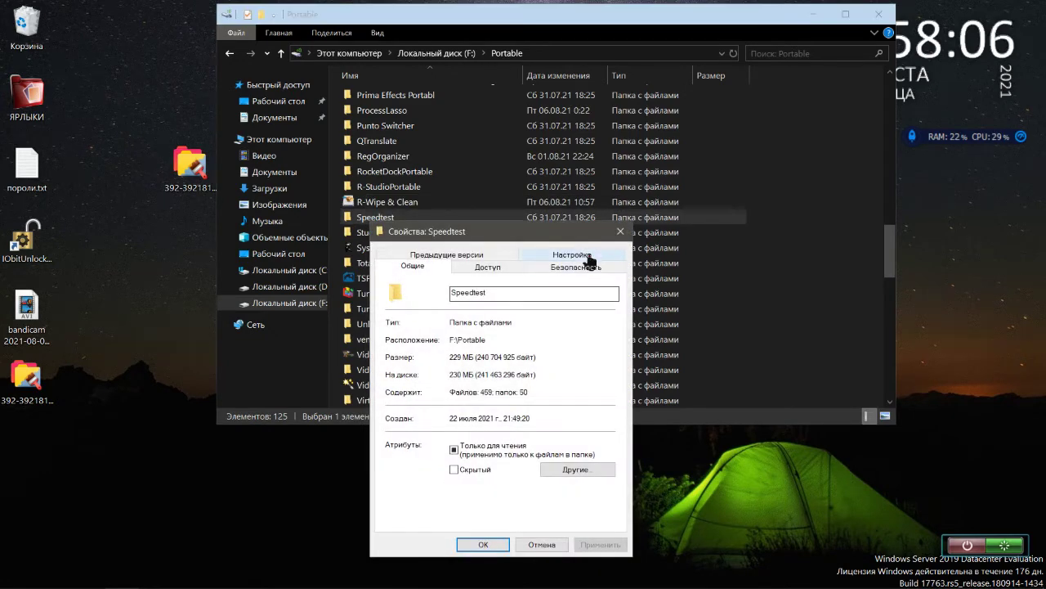
{"action": "left_click", "coordinate": [587, 255]}
{"action": "left_click", "coordinate": [455, 471]}
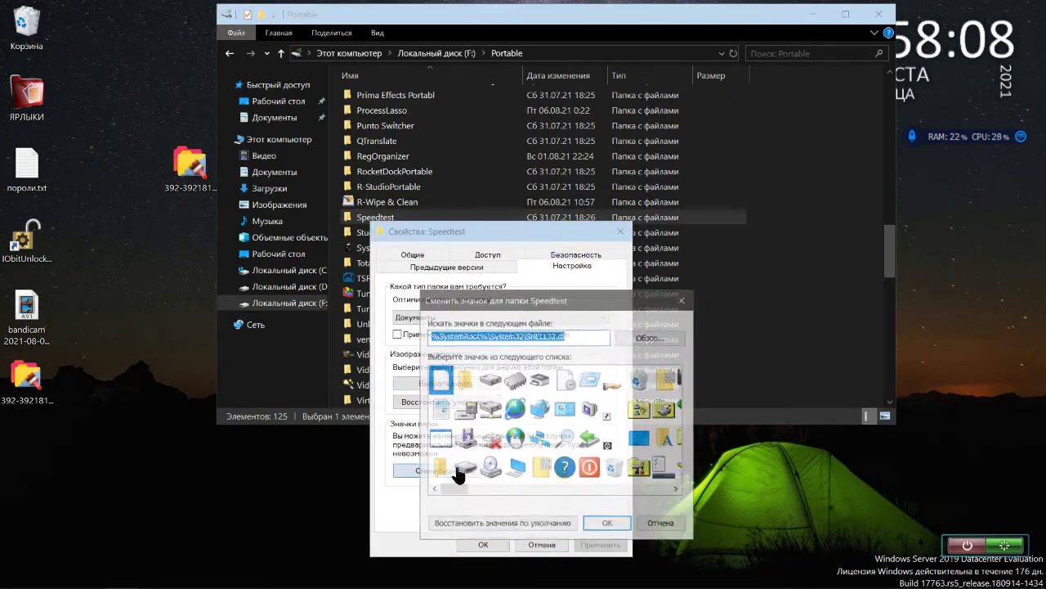
{"action": "left_click", "coordinate": [651, 336]}
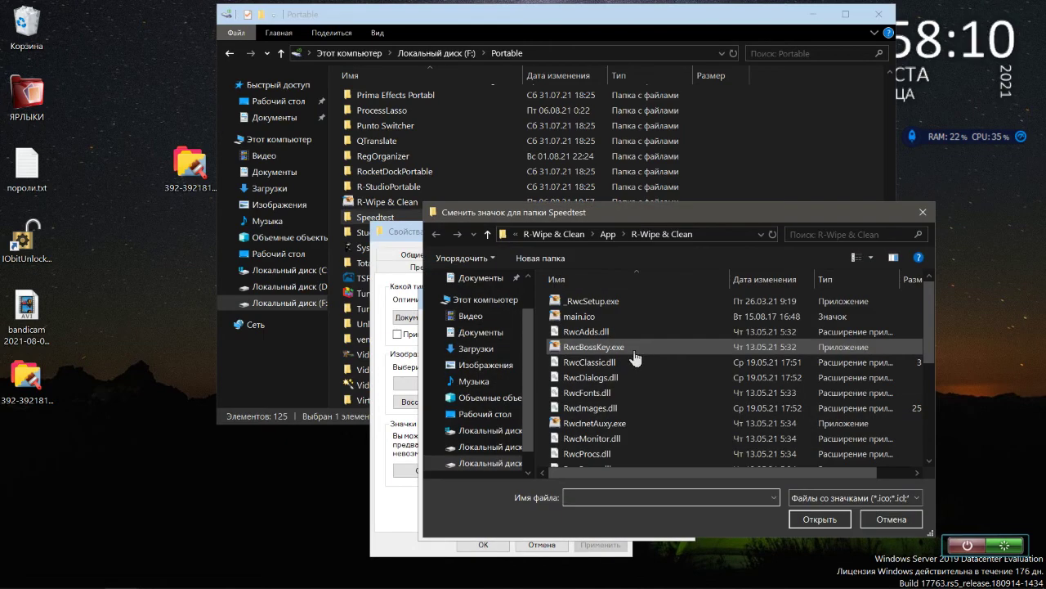
Navigate the icon file browser from the R-Wipe & Clean folder to App\AppInfo inside the Portable\Speedtest folder.
{"action": "left_click", "coordinate": [488, 236]}
{"action": "left_click", "coordinate": [488, 236]}
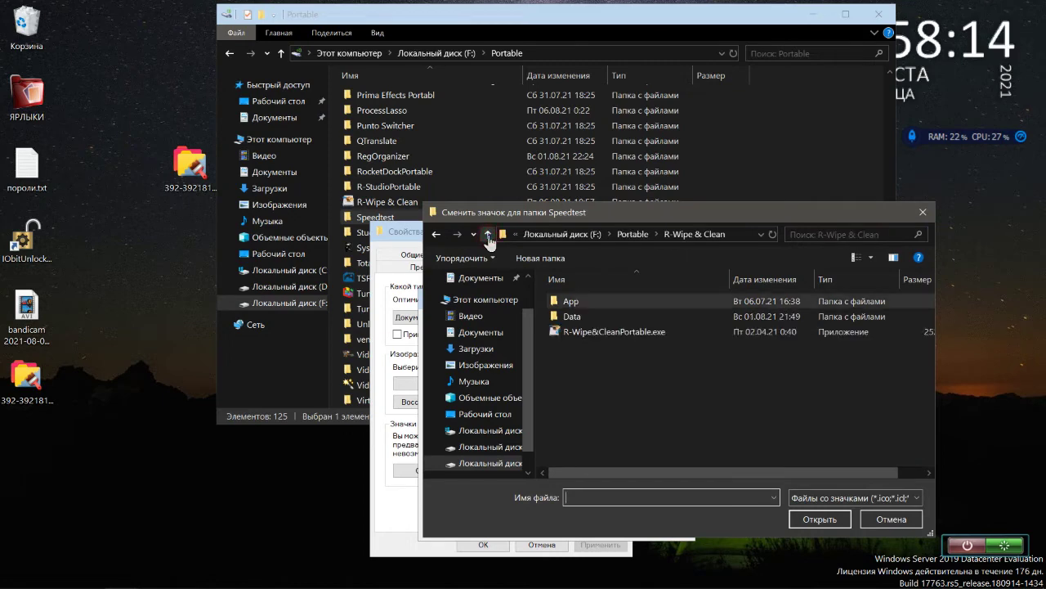
{"action": "left_click", "coordinate": [489, 236]}
{"action": "scroll", "coordinate": [645, 343], "scroll_direction": "down", "scroll_amount": 4}
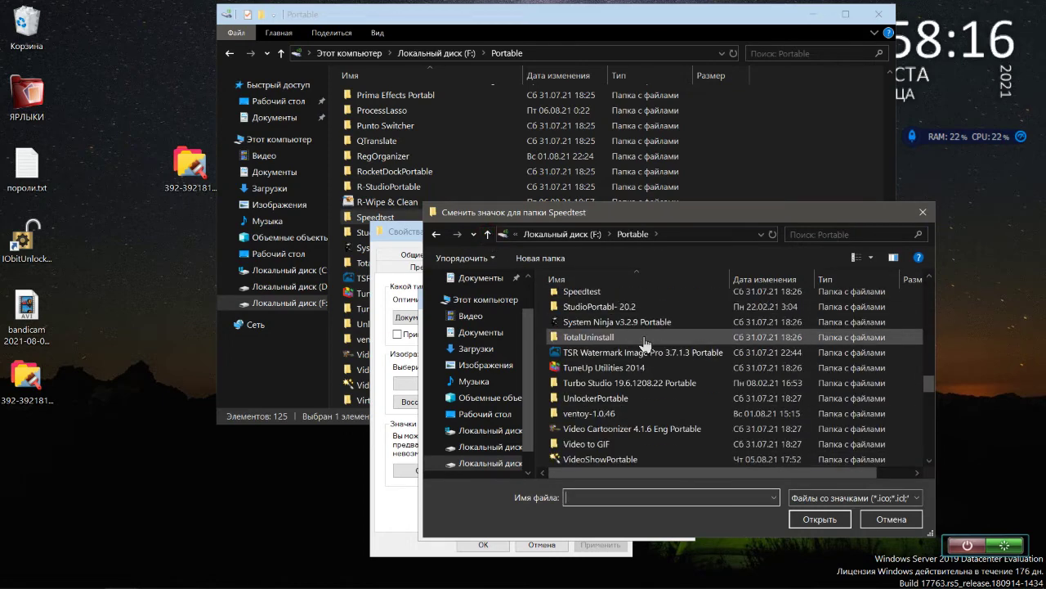
{"action": "scroll", "coordinate": [644, 343], "scroll_direction": "down", "scroll_amount": 3}
{"action": "scroll", "coordinate": [644, 343], "scroll_direction": "down", "scroll_amount": 2}
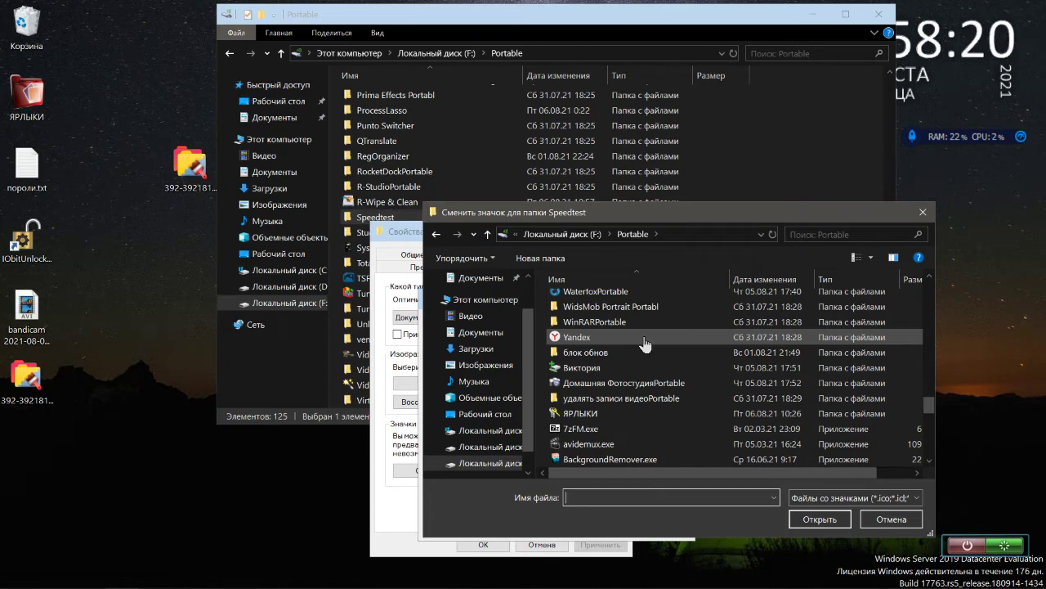
{"action": "scroll", "coordinate": [644, 343], "scroll_direction": "down", "scroll_amount": 2}
{"action": "scroll", "coordinate": [644, 343], "scroll_direction": "up", "scroll_amount": 5}
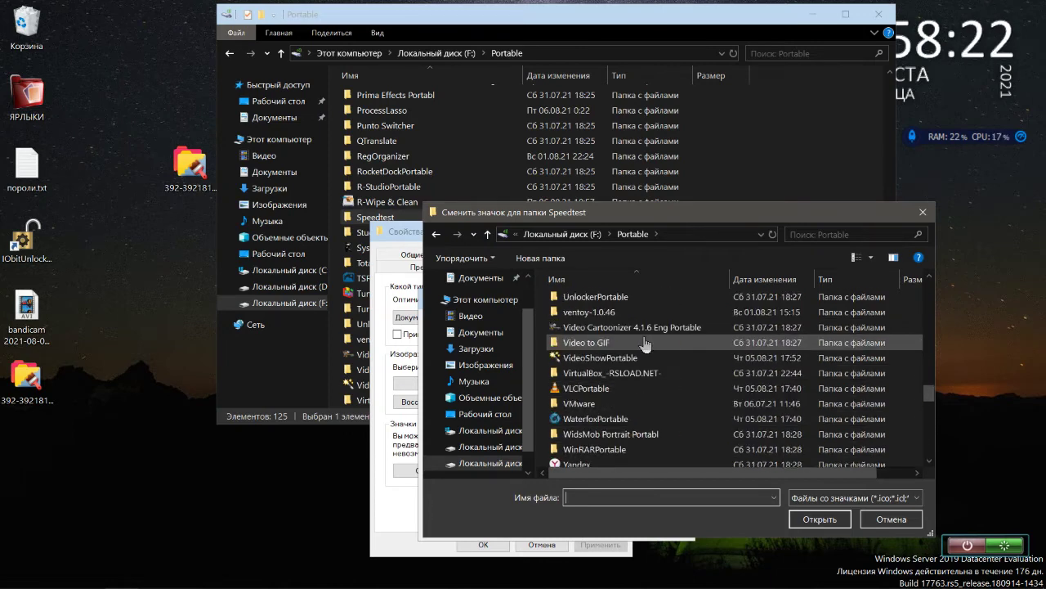
{"action": "scroll", "coordinate": [645, 344], "scroll_direction": "up", "scroll_amount": 1}
{"action": "scroll", "coordinate": [646, 344], "scroll_direction": "up", "scroll_amount": 1}
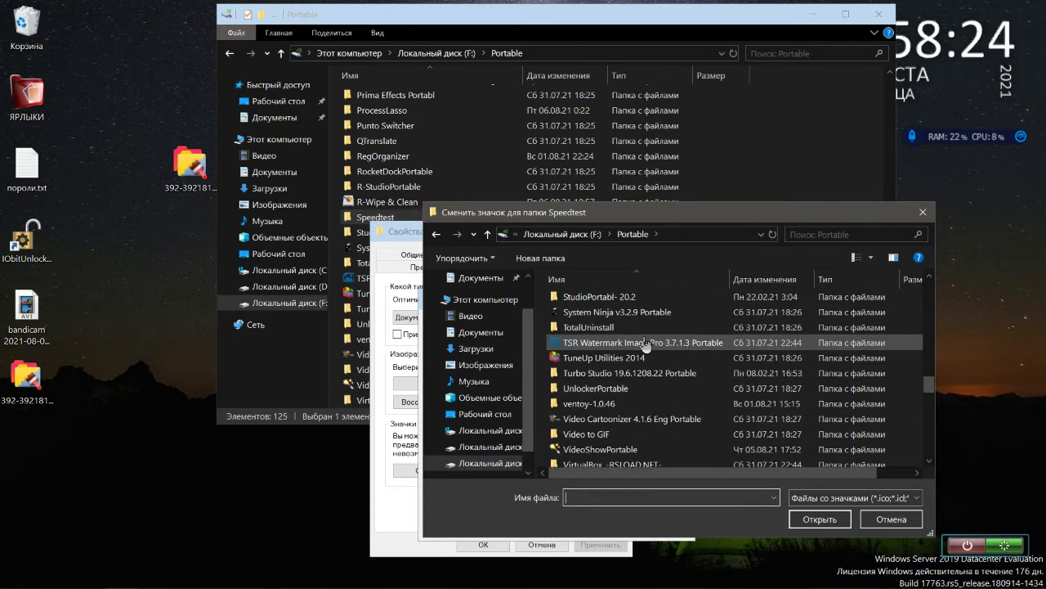
{"action": "scroll", "coordinate": [646, 344], "scroll_direction": "up", "scroll_amount": 2}
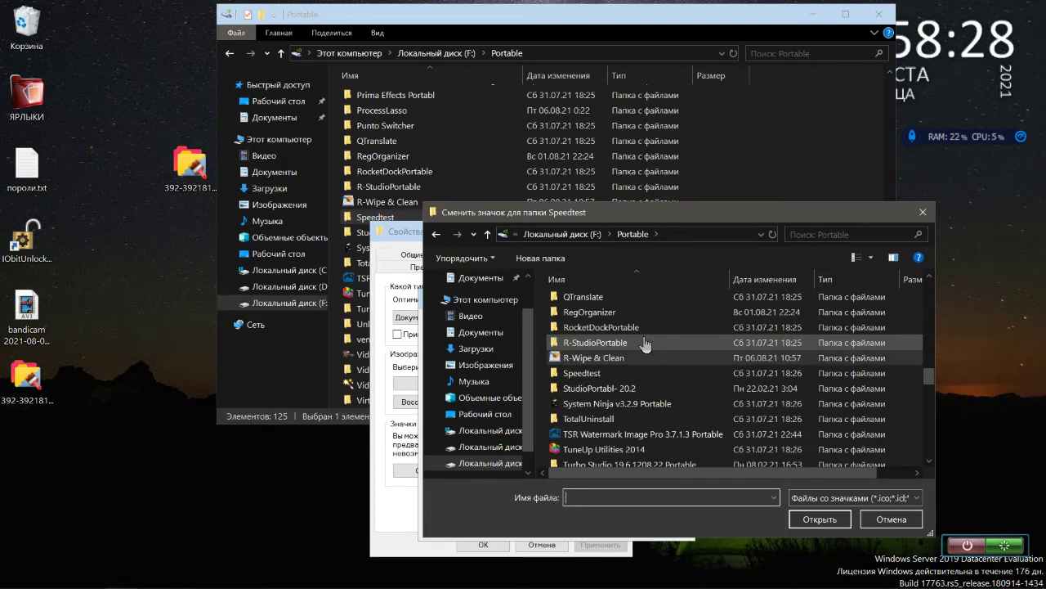
{"action": "double_click", "coordinate": [618, 372]}
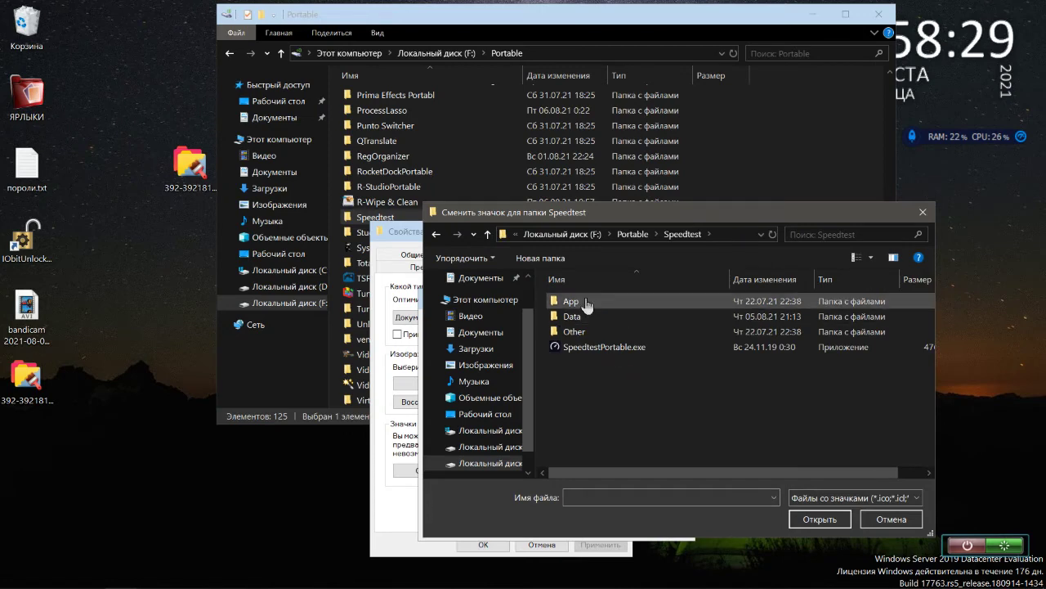
{"action": "double_click", "coordinate": [584, 301]}
{"action": "double_click", "coordinate": [586, 302]}
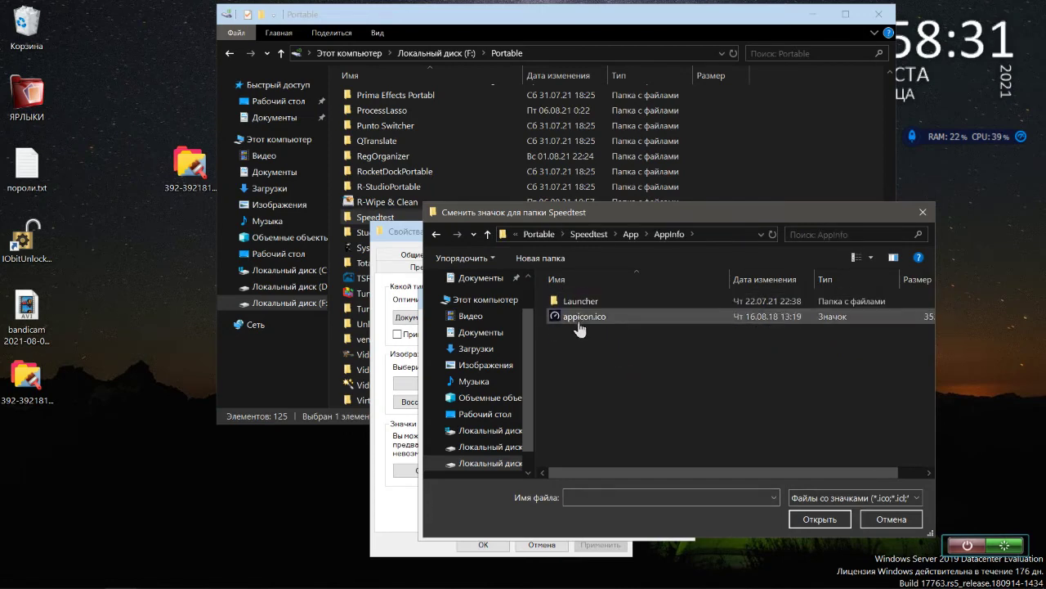
Choose appicon.ico from the AppInfo folder as the Speedtest folder's icon.
{"action": "left_click", "coordinate": [585, 316]}
{"action": "left_click", "coordinate": [801, 523]}
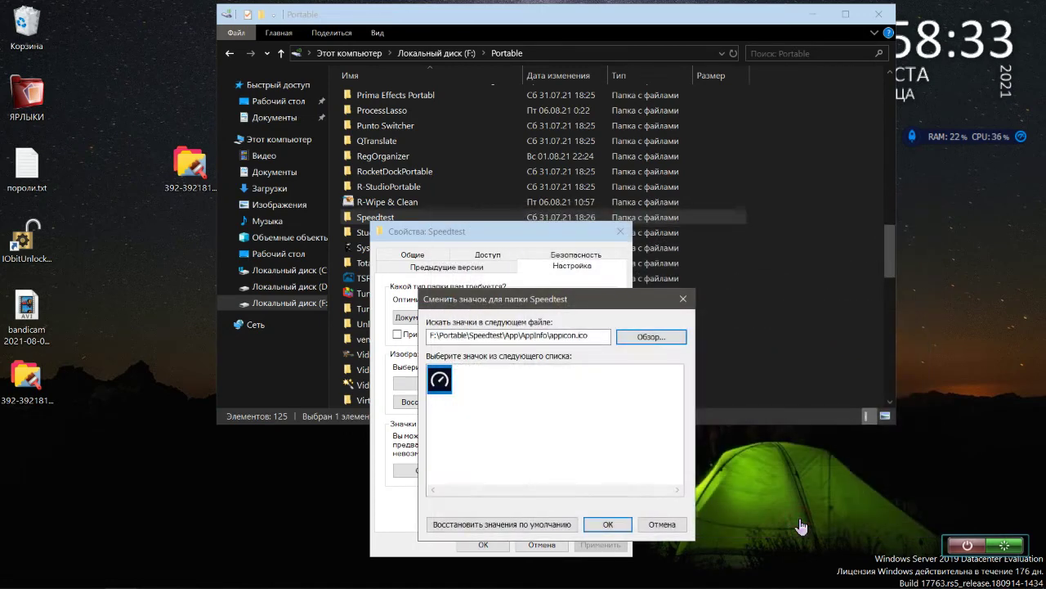
{"action": "left_click", "coordinate": [608, 524]}
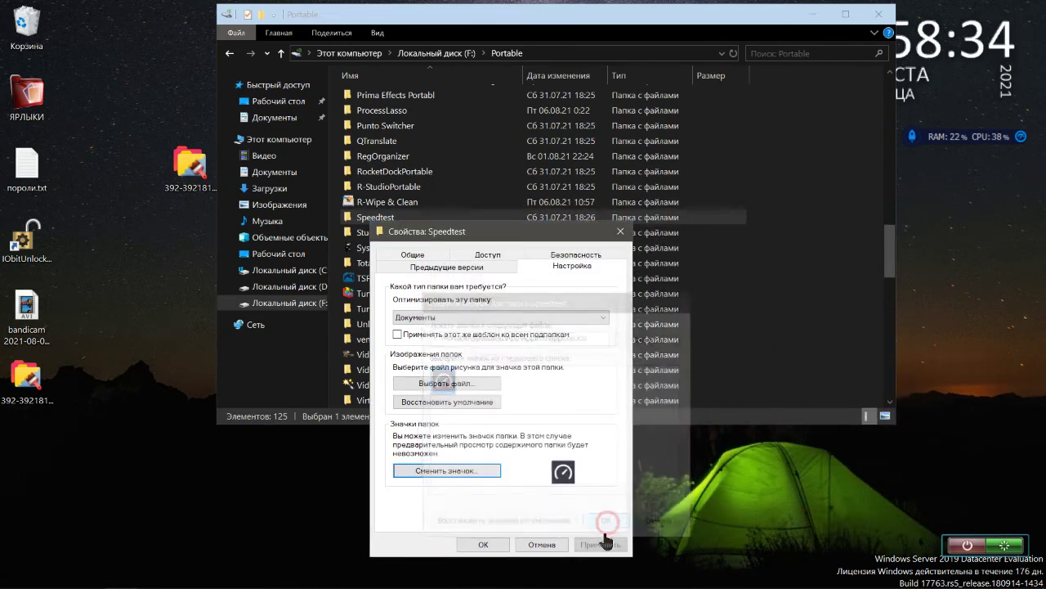
Select appicon.ico once more as the Speedtest folder's icon, apply the change and close the folder's properties.
{"action": "left_click", "coordinate": [467, 466]}
{"action": "left_click", "coordinate": [653, 338]}
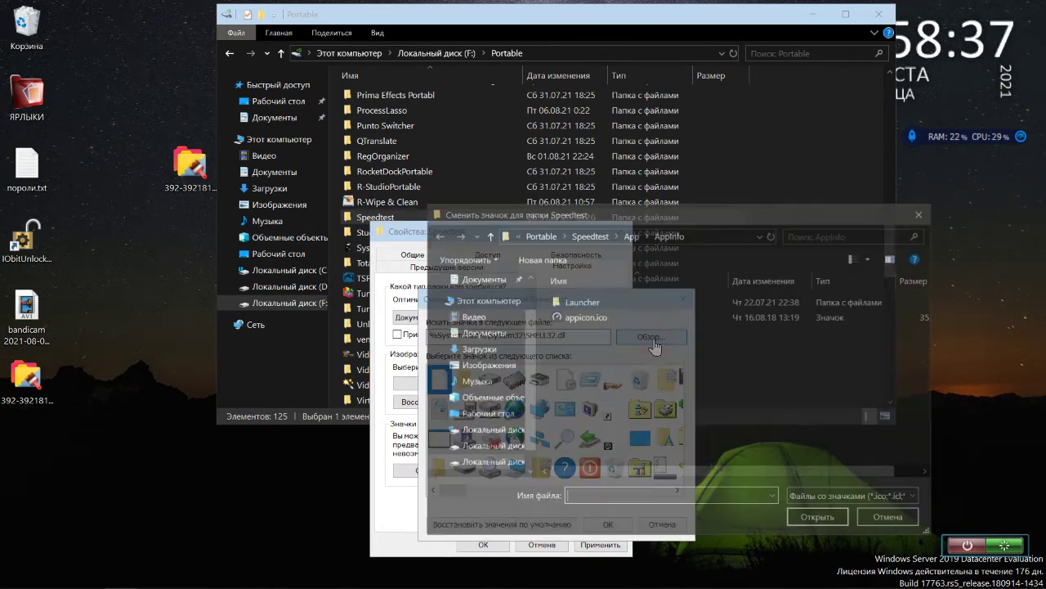
{"action": "left_click", "coordinate": [615, 317]}
{"action": "left_click", "coordinate": [809, 522]}
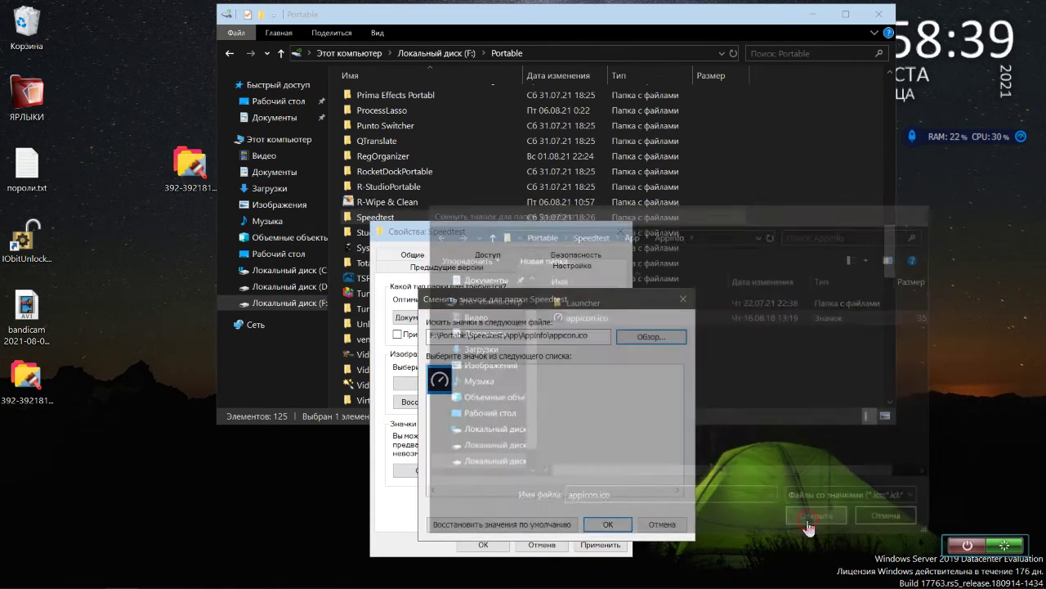
{"action": "left_click", "coordinate": [608, 524]}
{"action": "left_click", "coordinate": [600, 544]}
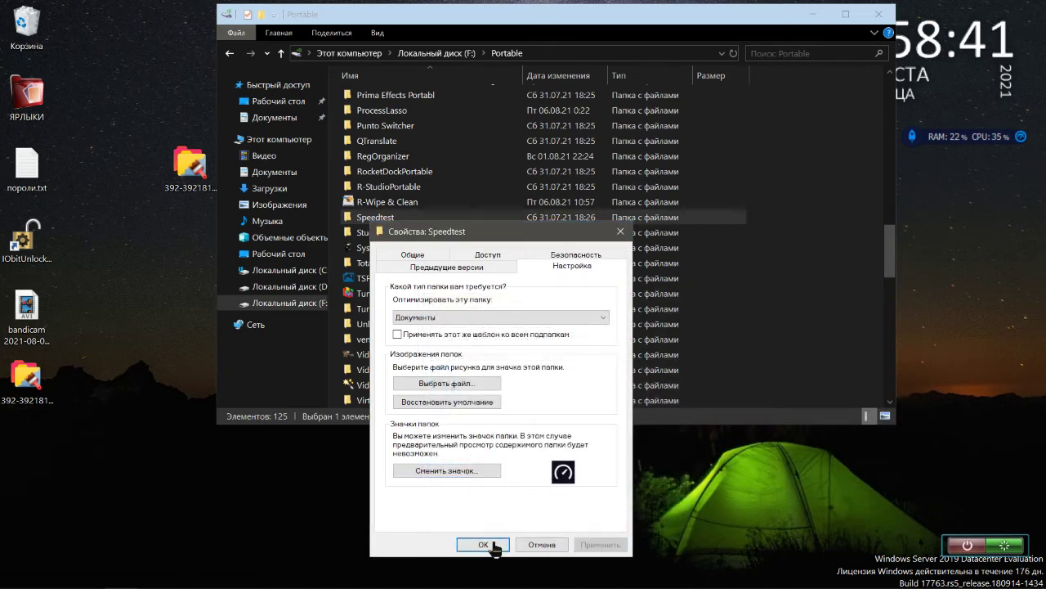
{"action": "left_click", "coordinate": [483, 544]}
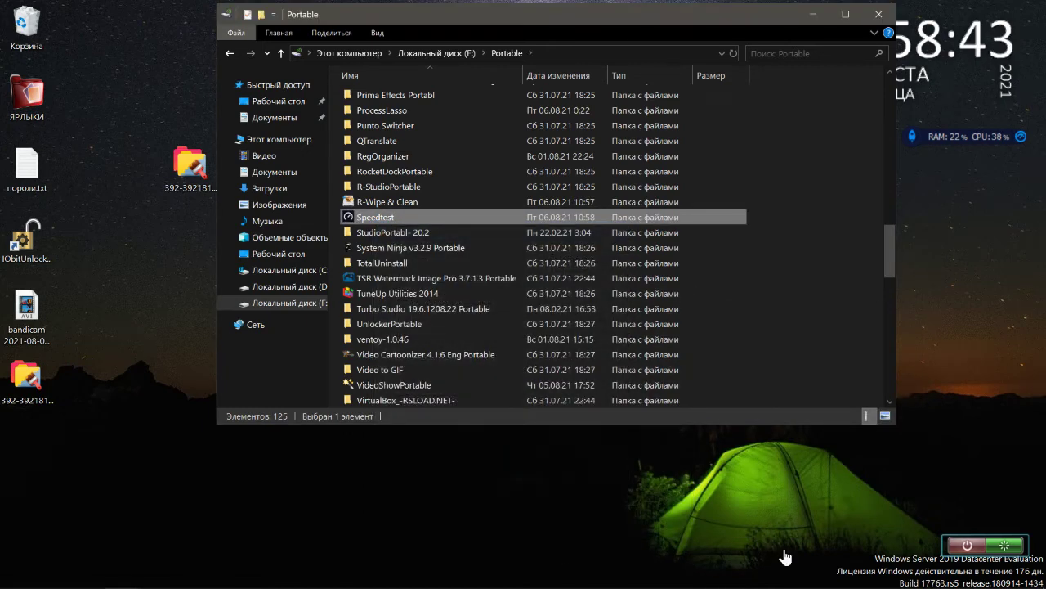
{"action": "scroll", "coordinate": [473, 327], "scroll_direction": "up", "scroll_amount": 20}
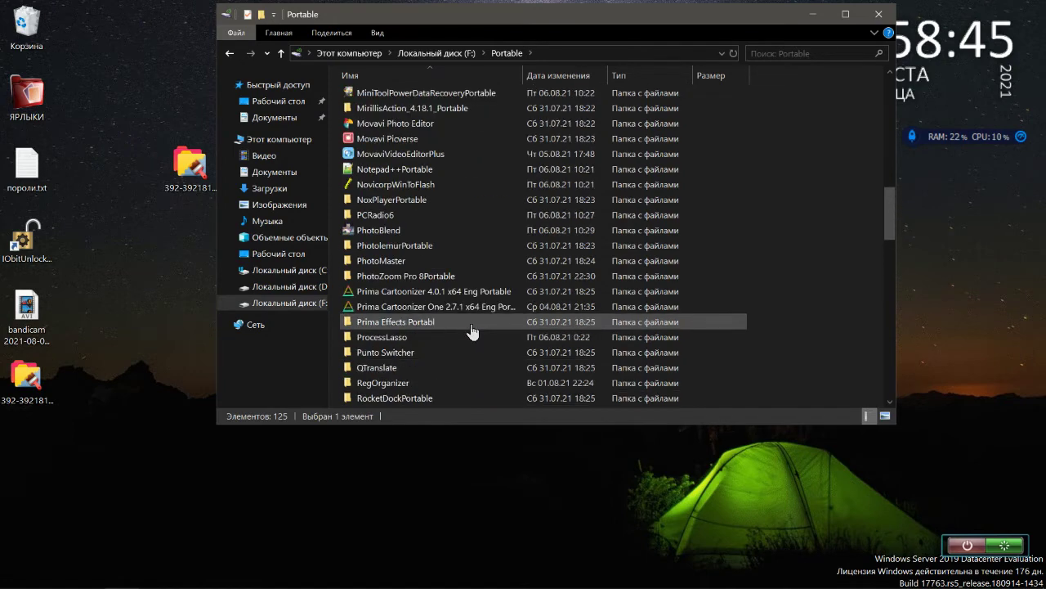
{"action": "scroll", "coordinate": [473, 331], "scroll_direction": "up", "scroll_amount": 3}
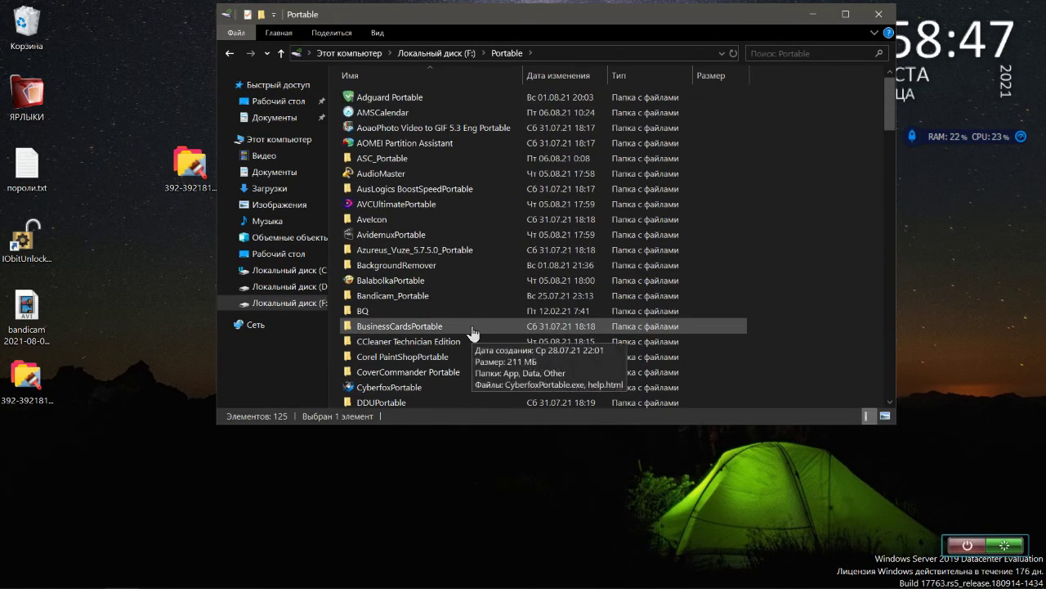
{"action": "scroll", "coordinate": [474, 332], "scroll_direction": "down", "scroll_amount": 8}
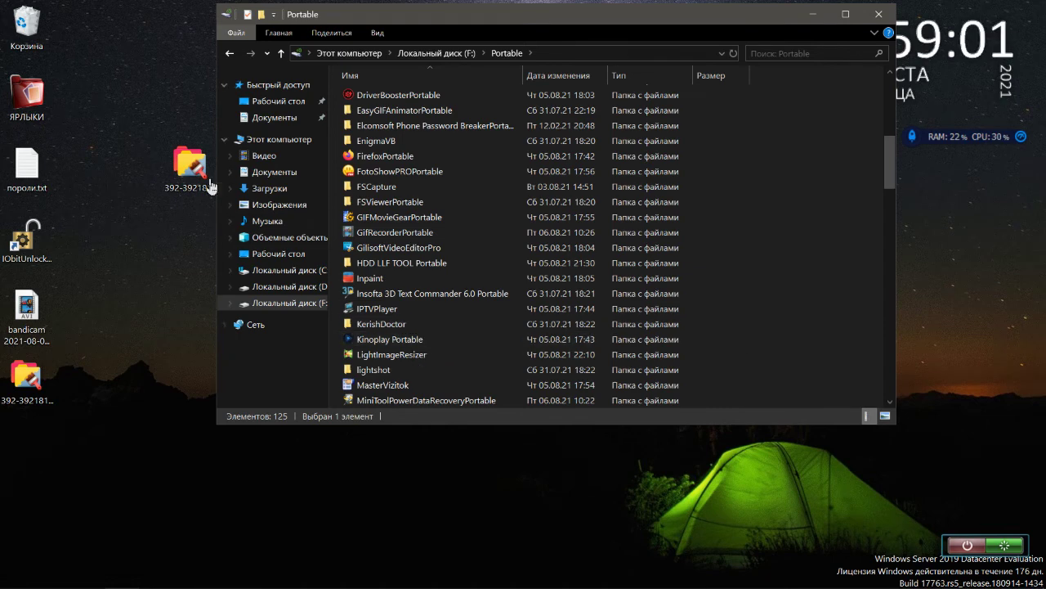
Move both desktop files whose names start with 392-392181 to the Recycle Bin.
{"action": "left_click_drag", "start_coordinate": [189, 167], "coordinate": [27, 388]}
{"action": "left_click_drag", "start_coordinate": [27, 286], "coordinate": [27, 34]}
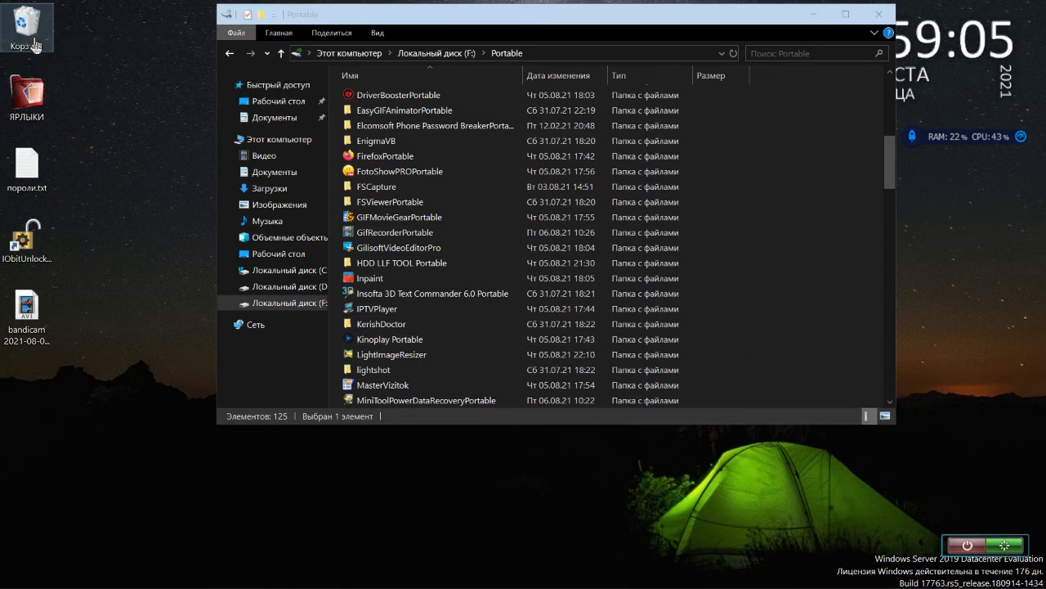
Move folder-158011_1280.ico out of the desktop's ЯРЛЫКИ folder to local disk C and close that folder.
{"action": "double_click", "coordinate": [27, 96]}
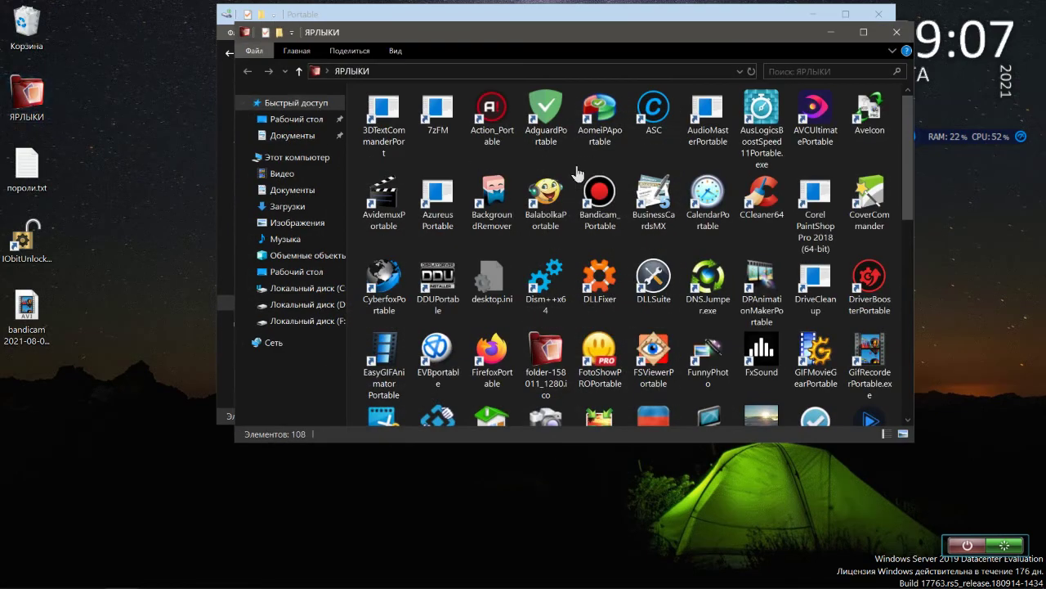
{"action": "scroll", "coordinate": [577, 173], "scroll_direction": "down", "scroll_amount": 3}
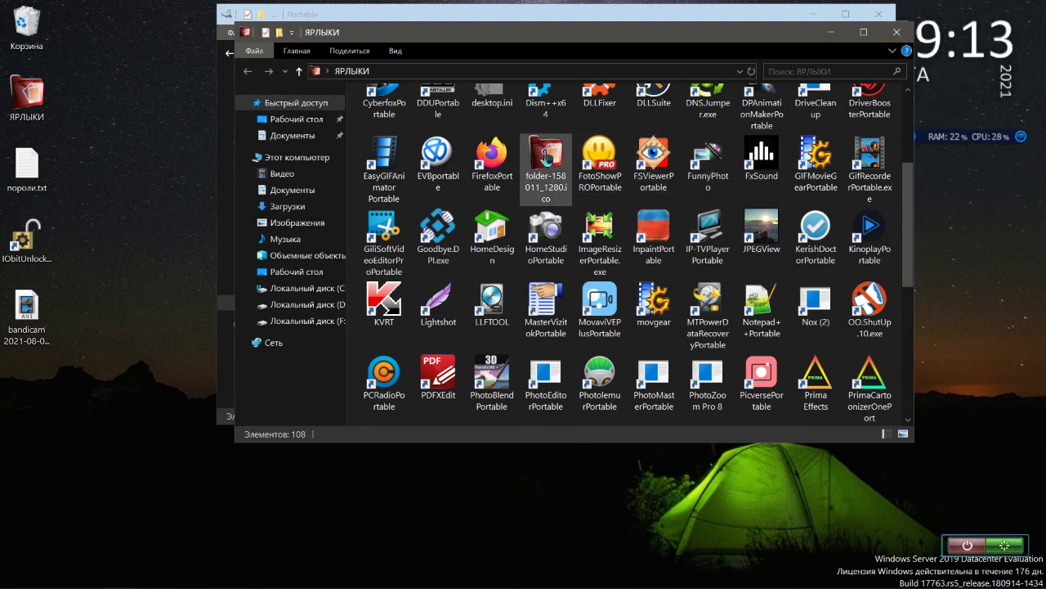
{"action": "left_click_drag", "start_coordinate": [547, 164], "coordinate": [316, 292]}
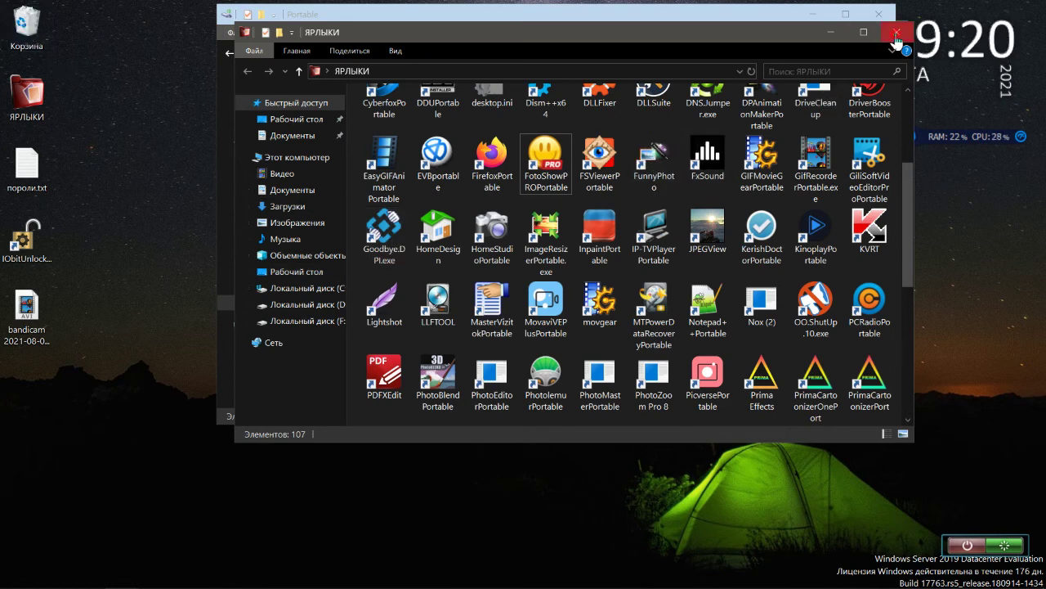
{"action": "left_click", "coordinate": [897, 34]}
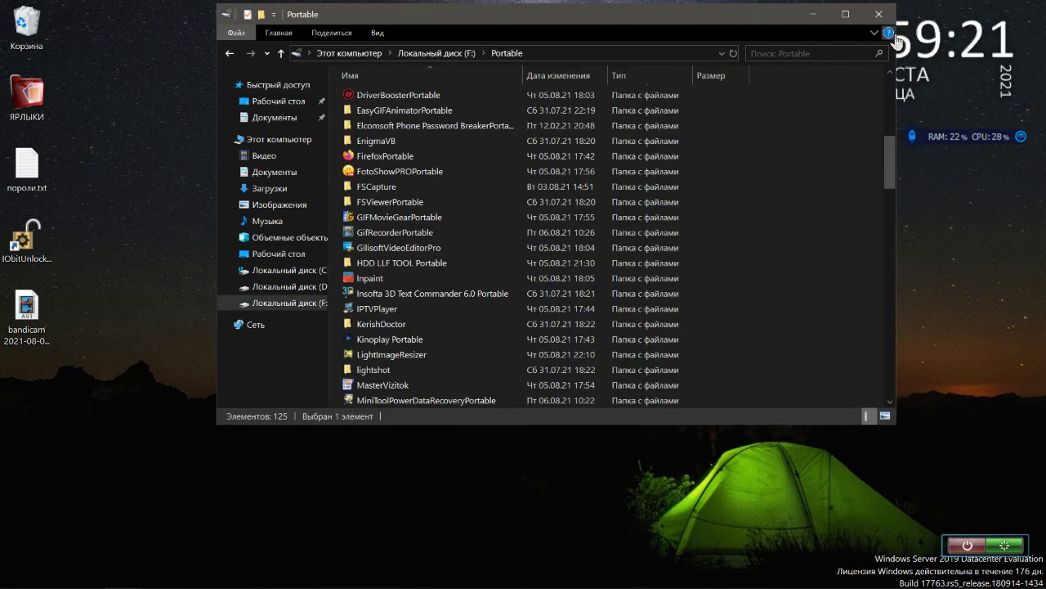